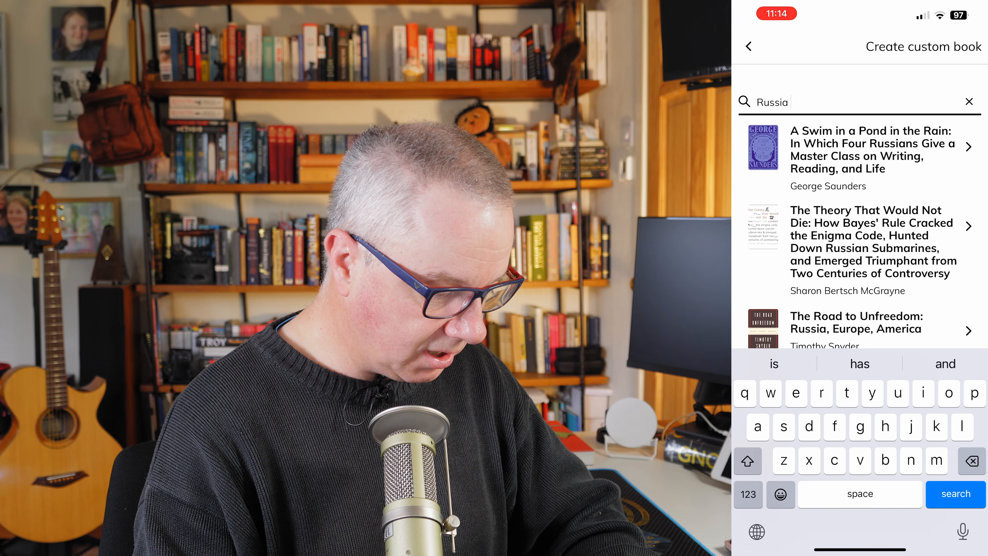
- Search for "Russia beevor", pick Antony Beevor's Russia as the custom book and finish adding the passage
{"action": "type", "text": "beevor"}
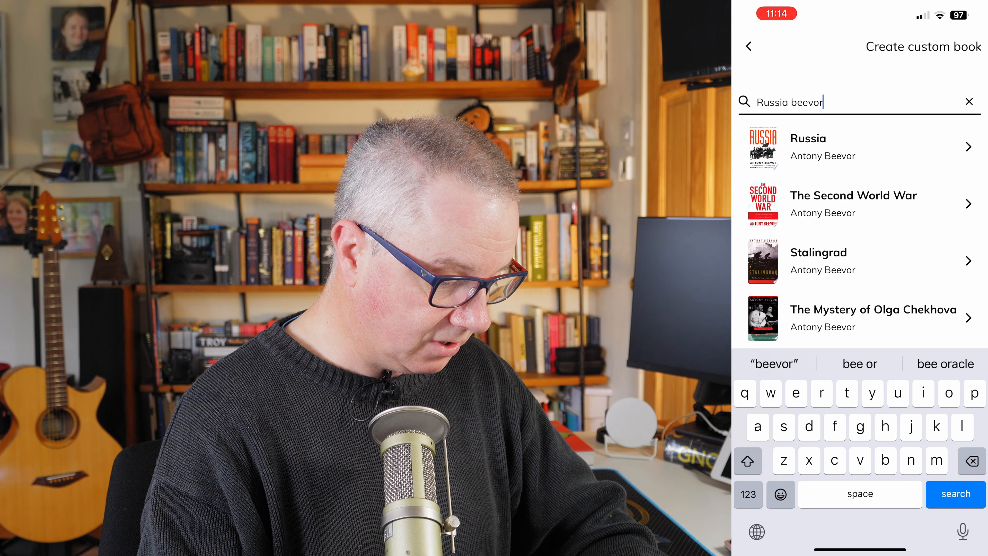
{"action": "left_click", "coordinate": [856, 147]}
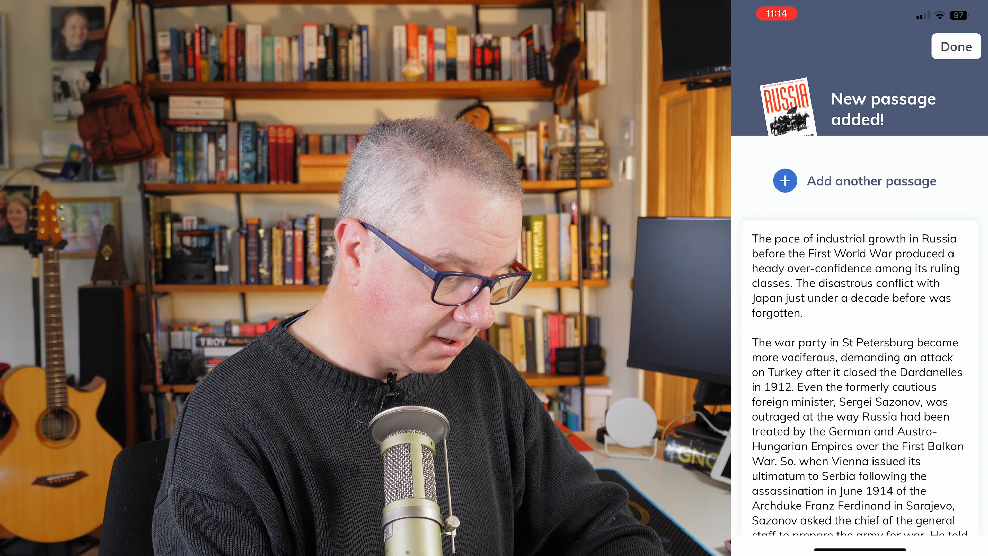
{"action": "left_click", "coordinate": [956, 47]}
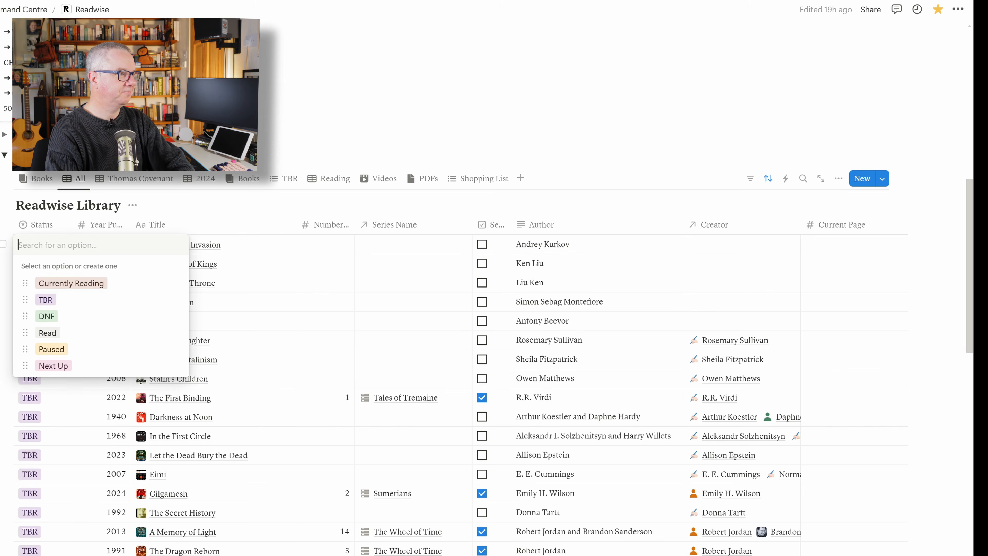
- Set the status to TBR for the first five books in the Readwise Library table, Diary of an Invasion through Russia
{"action": "left_click", "coordinate": [43, 244]}
{"action": "left_click", "coordinate": [45, 299]}
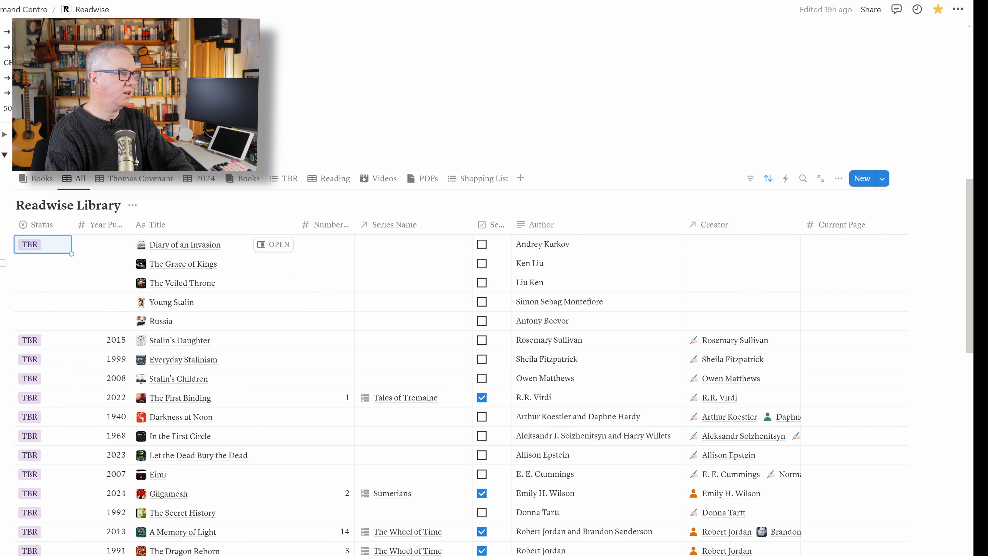
{"action": "left_click_drag", "start_coordinate": [71, 253], "coordinate": [71, 321]}
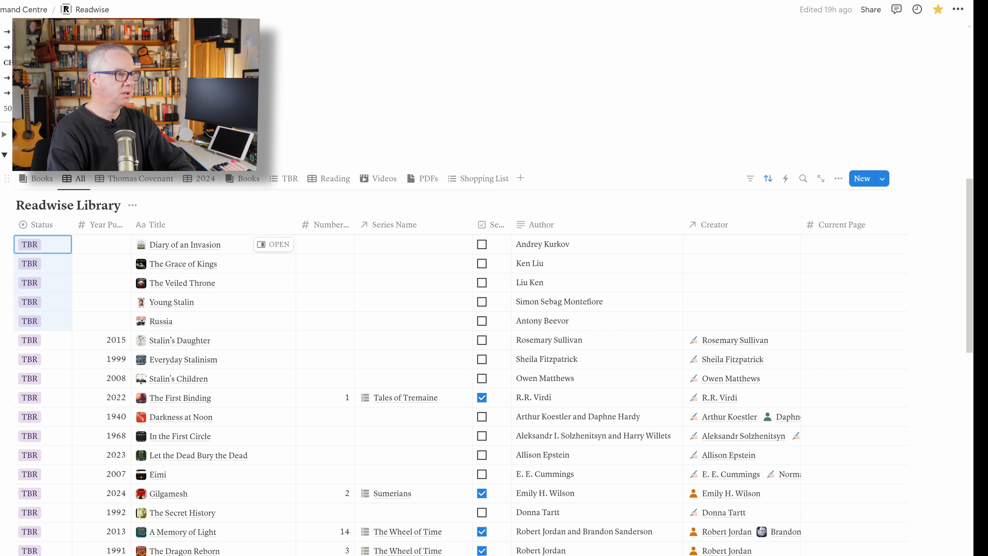
- Open the Diary of an Invasion page and review its properties and the imported highlight below them
{"action": "left_click", "coordinate": [273, 244]}
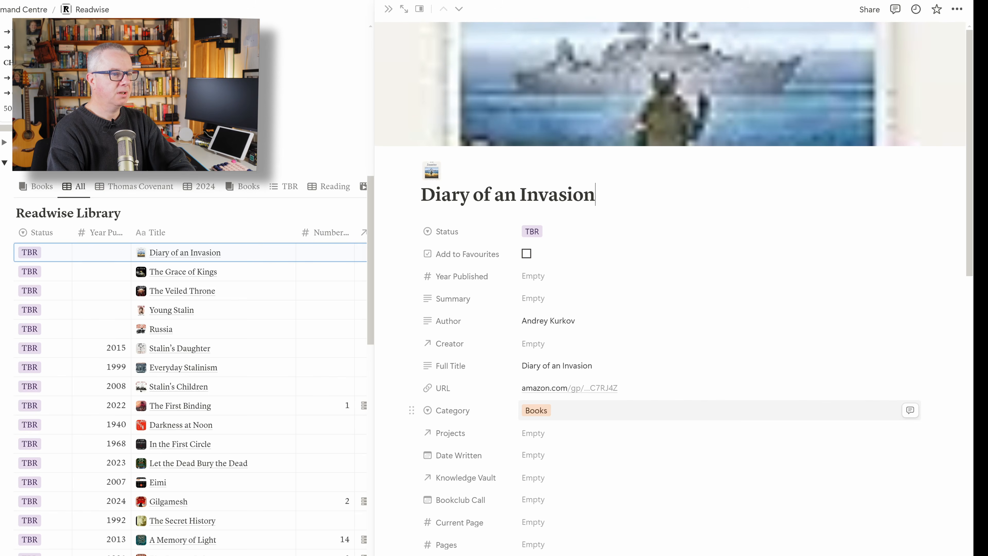
{"action": "scroll", "coordinate": [700, 411], "scroll_direction": "down", "scroll_amount": 2}
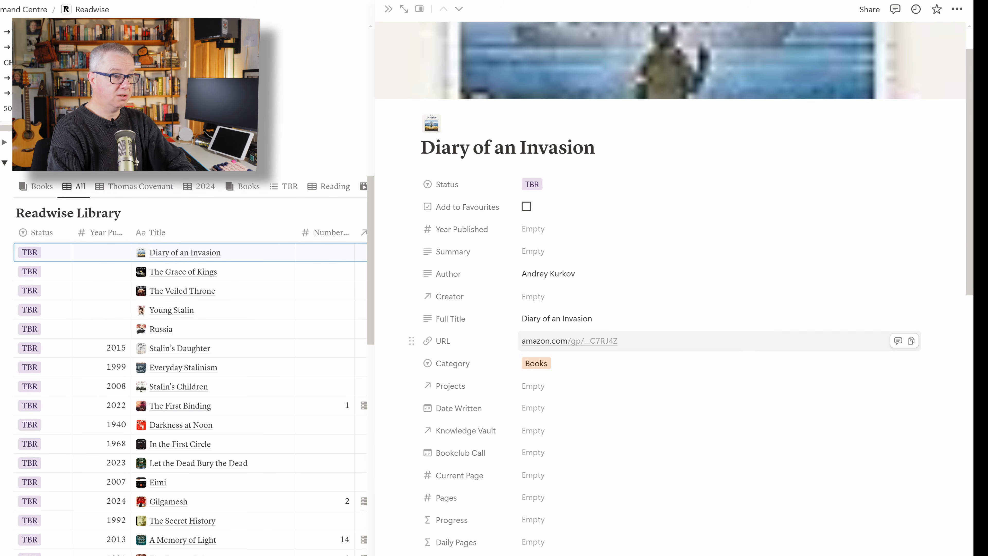
{"action": "scroll", "coordinate": [661, 331], "scroll_direction": "down", "scroll_amount": 2}
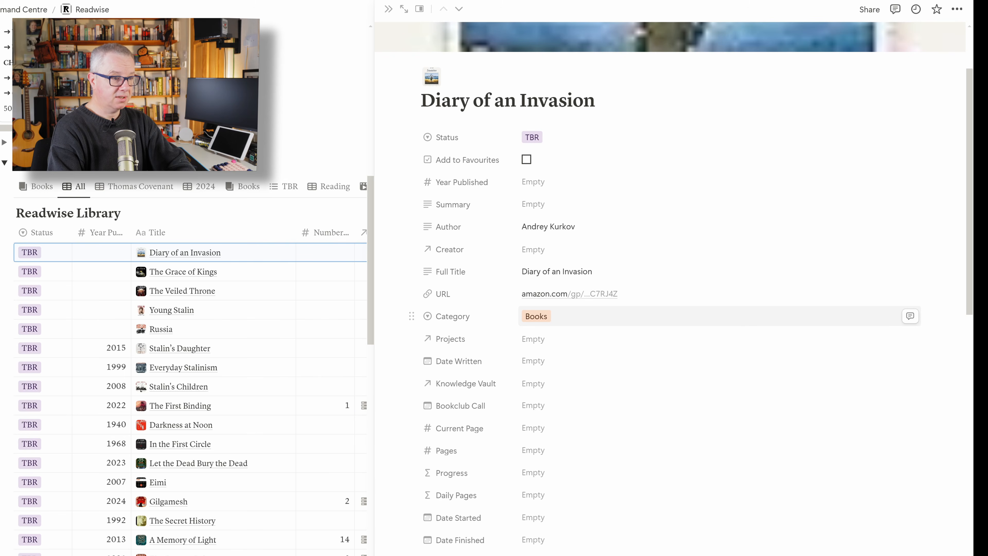
{"action": "scroll", "coordinate": [700, 350], "scroll_direction": "down", "scroll_amount": 6}
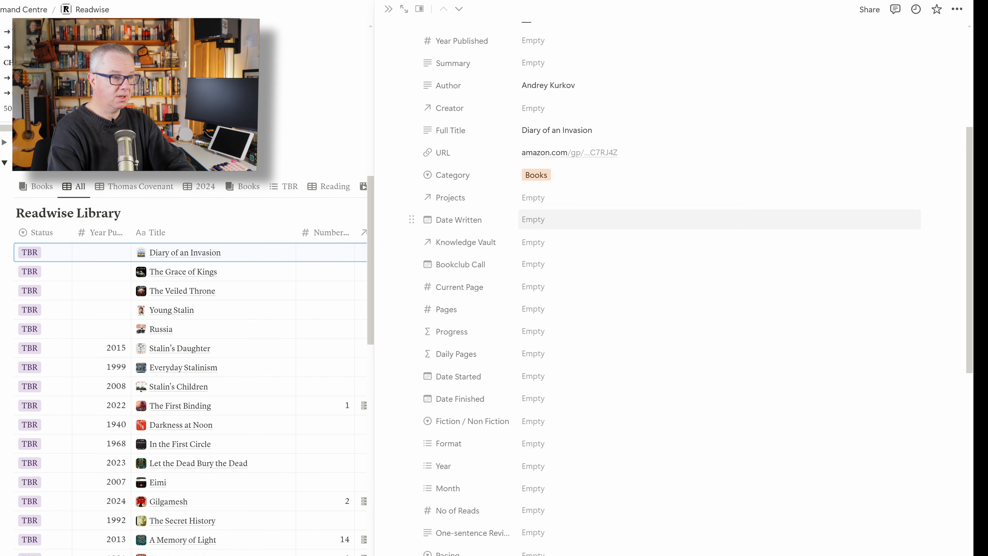
{"action": "scroll", "coordinate": [697, 288], "scroll_direction": "down", "scroll_amount": 8}
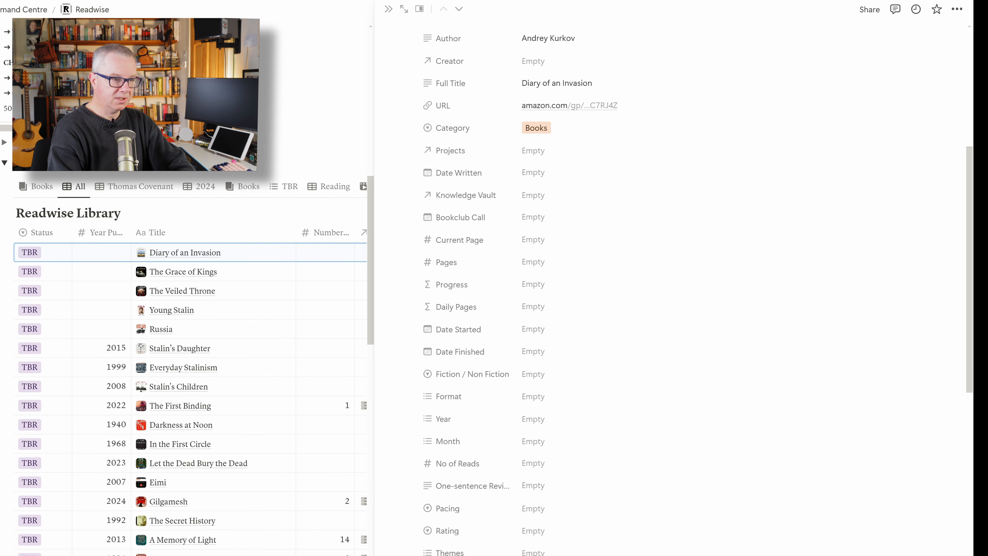
{"action": "scroll", "coordinate": [697, 288], "scroll_direction": "down", "scroll_amount": 6}
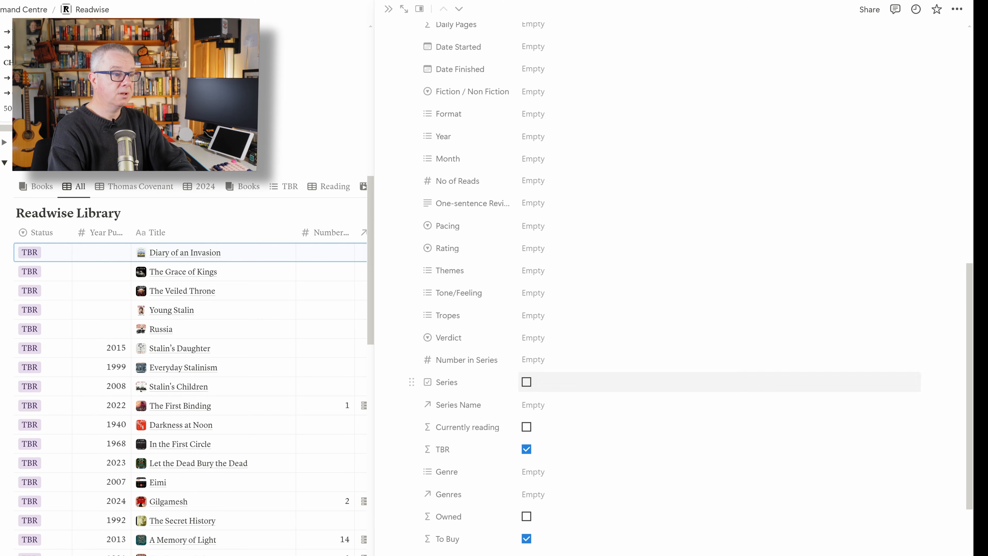
{"action": "scroll", "coordinate": [696, 381], "scroll_direction": "down", "scroll_amount": 2}
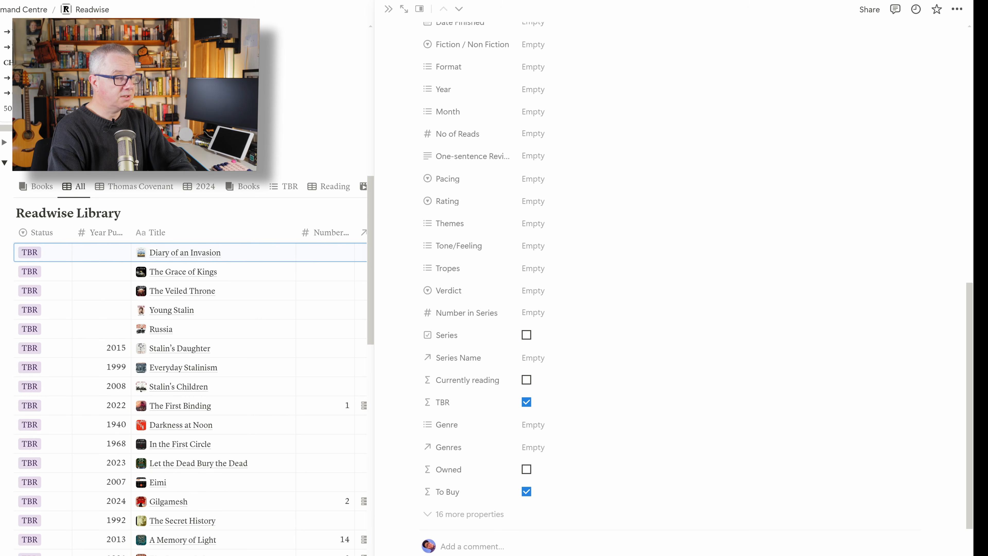
{"action": "scroll", "coordinate": [669, 288], "scroll_direction": "down", "scroll_amount": 4}
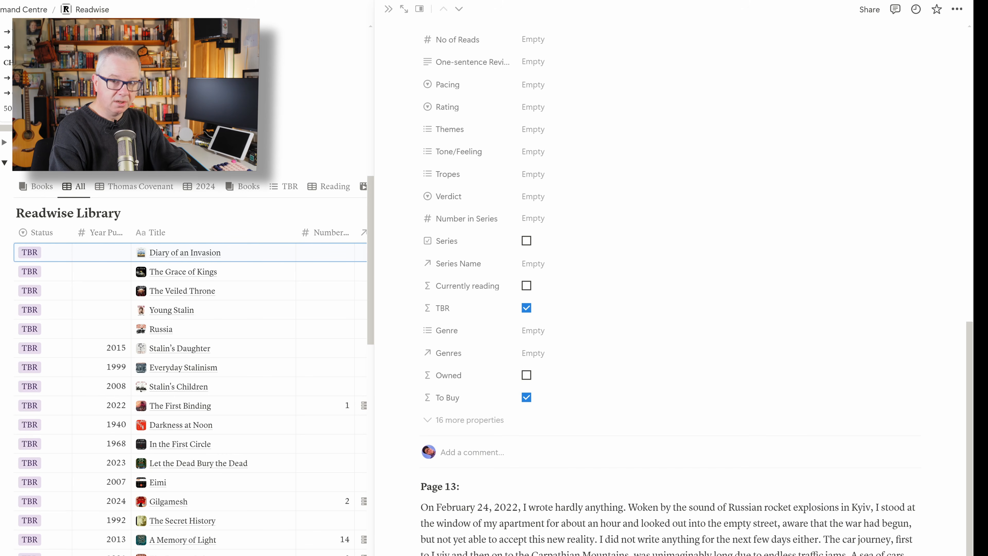
{"action": "scroll", "coordinate": [669, 288], "scroll_direction": "down", "scroll_amount": 4}
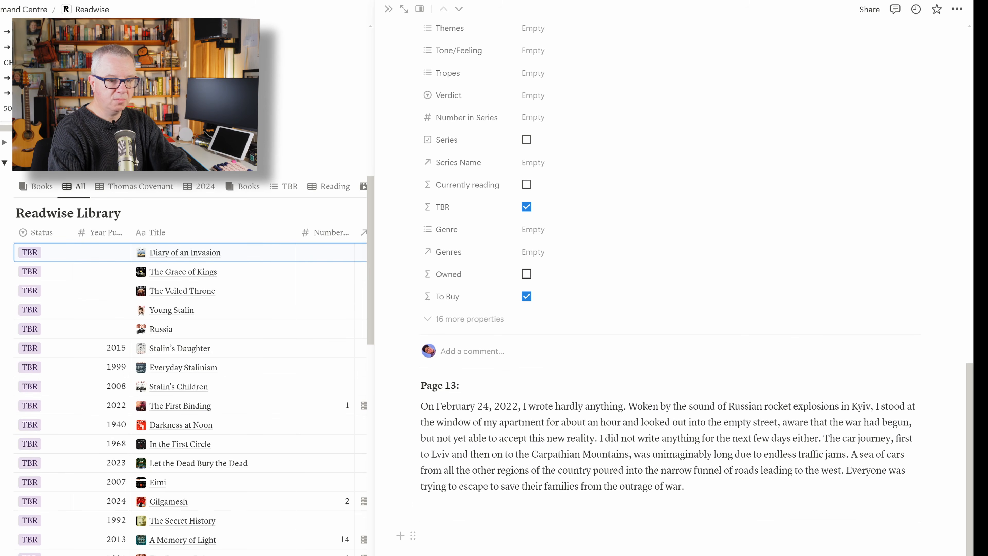
- Link Andrey Kurkov from the Creators Database as the creator of Diary of an Invasion
{"action": "scroll", "coordinate": [669, 288], "scroll_direction": "up", "scroll_amount": 15}
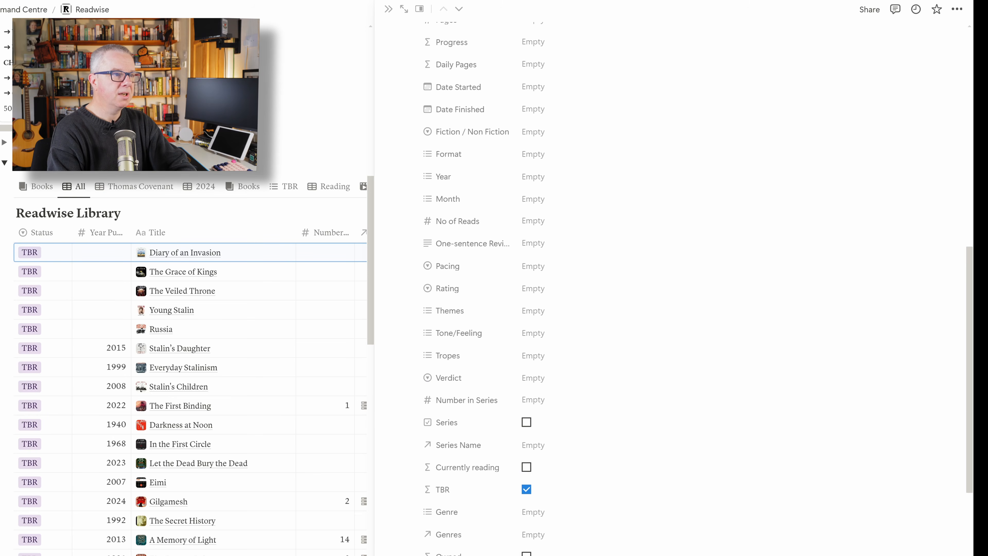
{"action": "scroll", "coordinate": [669, 288], "scroll_direction": "up", "scroll_amount": 5}
{"action": "scroll", "coordinate": [669, 288], "scroll_direction": "up", "scroll_amount": 5}
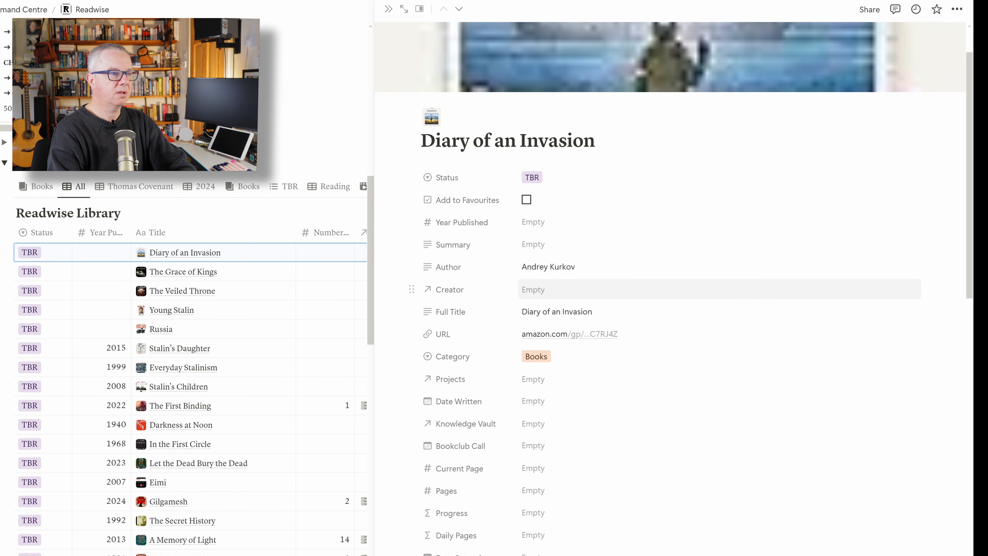
{"action": "left_click", "coordinate": [533, 289]}
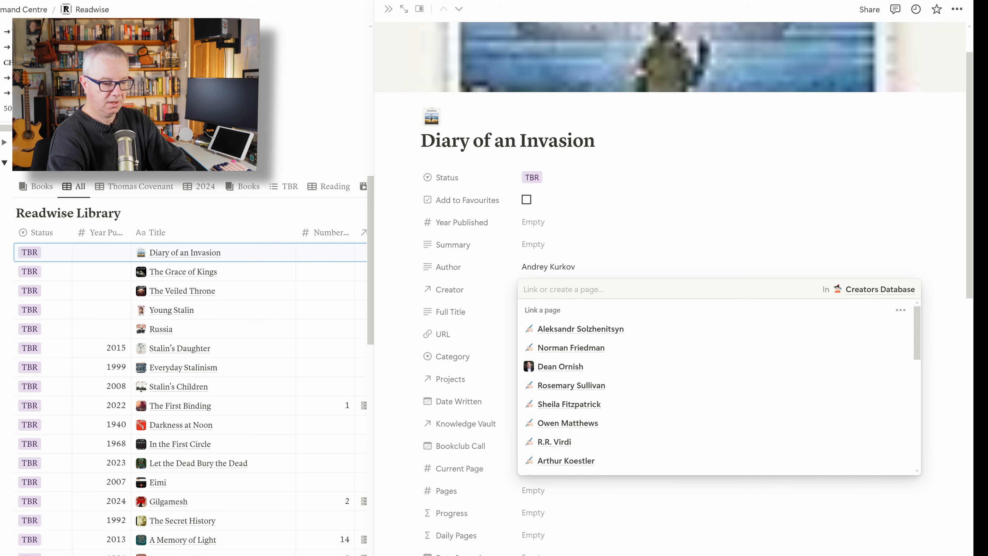
{"action": "type", "text": "andr"}
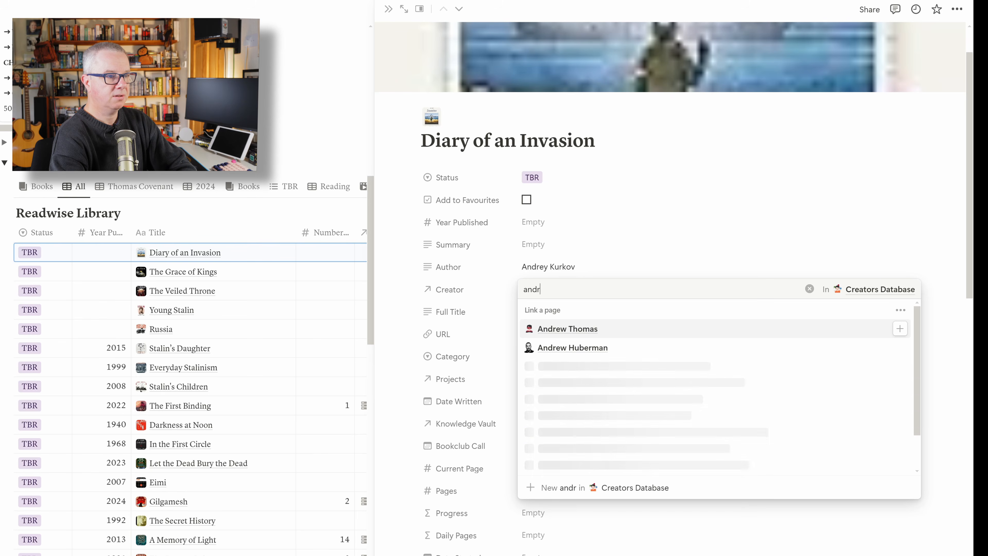
{"action": "type", "text": "e"}
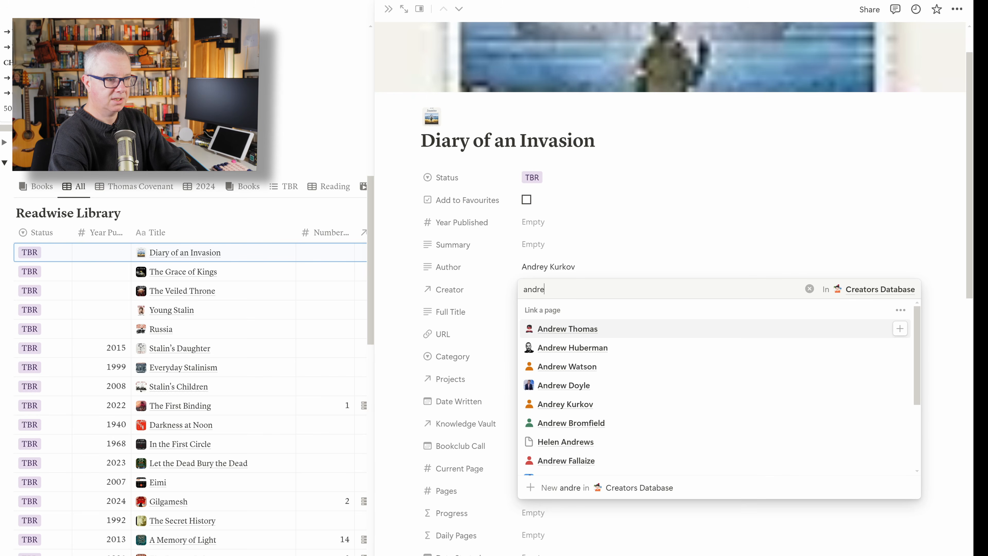
{"action": "type", "text": "y"}
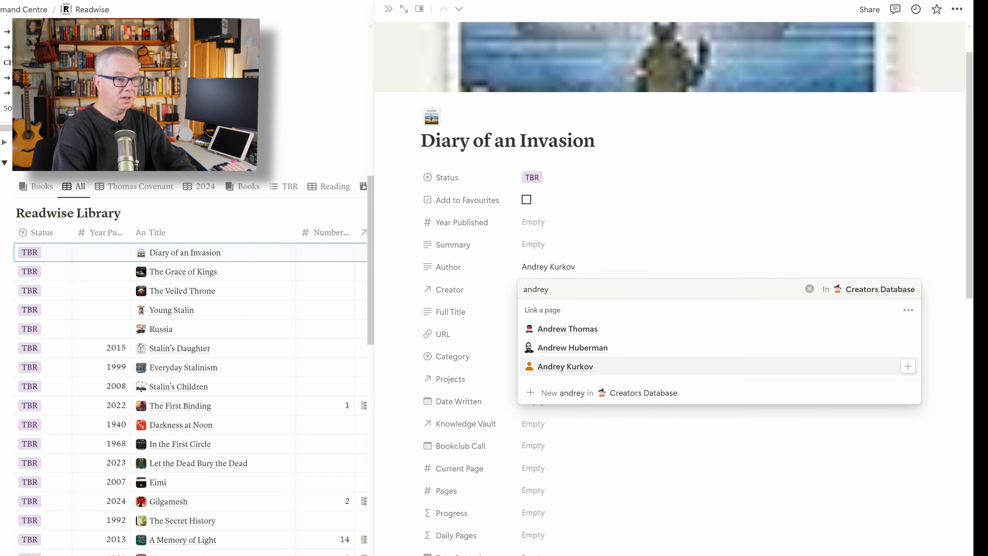
{"action": "key", "text": "Return"}
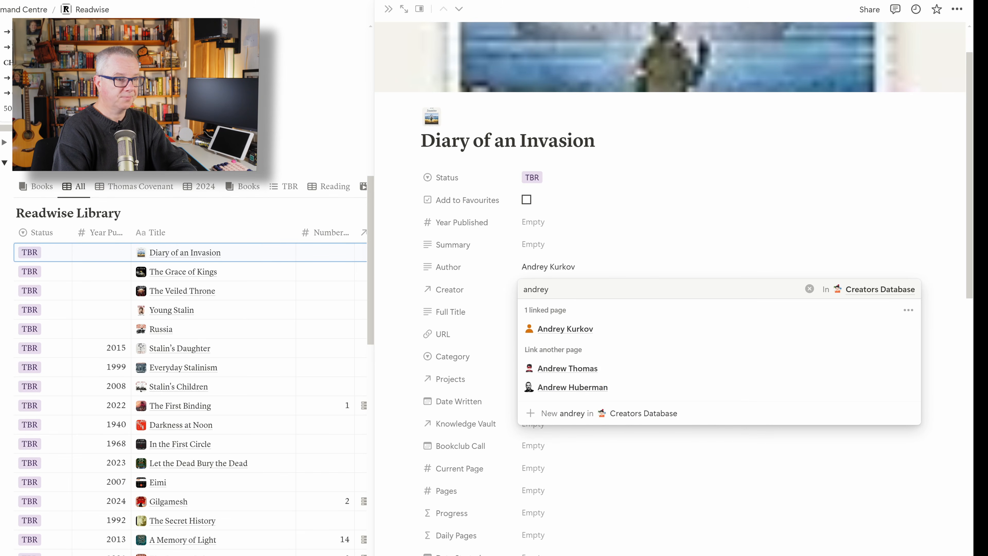
{"action": "key", "text": "Escape"}
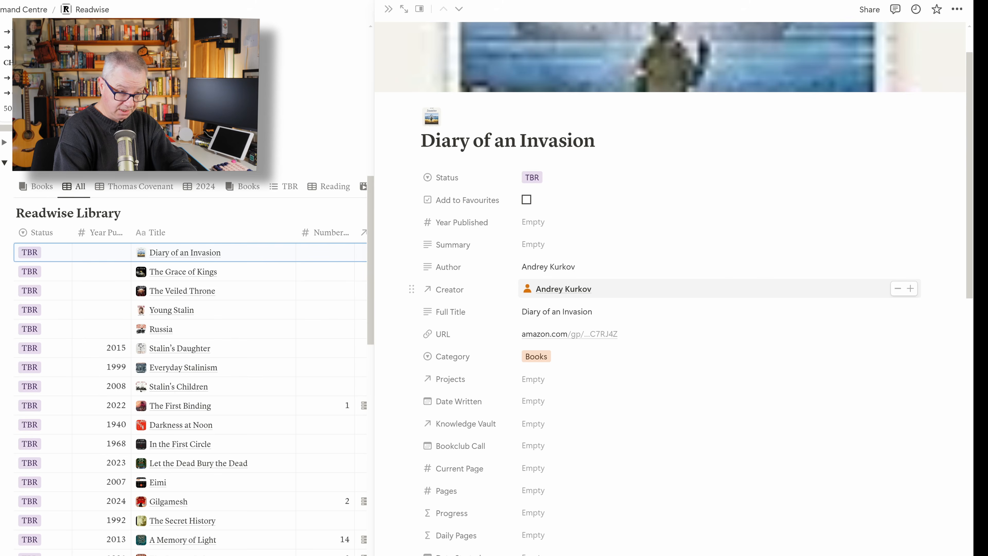
- Open Andrey Kurkov's creator page and examine the properties and content of the linked book Death and the Penguin
{"action": "left_click", "coordinate": [564, 288]}
{"action": "scroll", "coordinate": [564, 403], "scroll_direction": "down", "scroll_amount": 3}
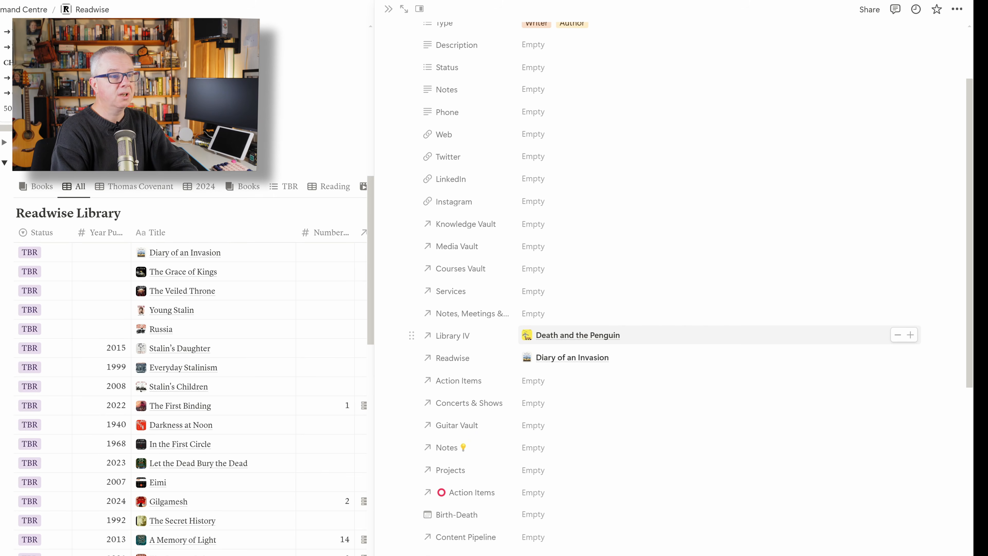
{"action": "left_click", "coordinate": [578, 335]}
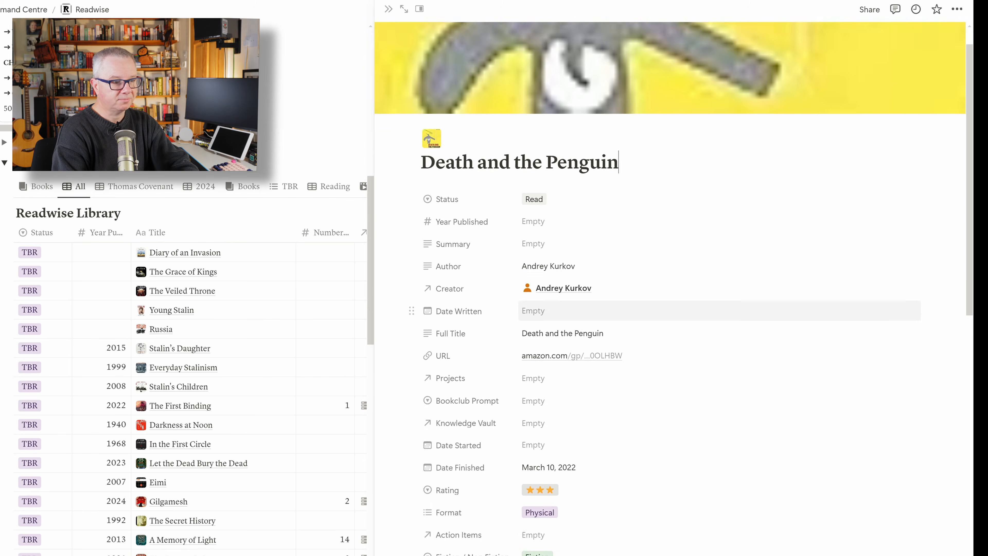
{"action": "scroll", "coordinate": [673, 288], "scroll_direction": "down", "scroll_amount": 10}
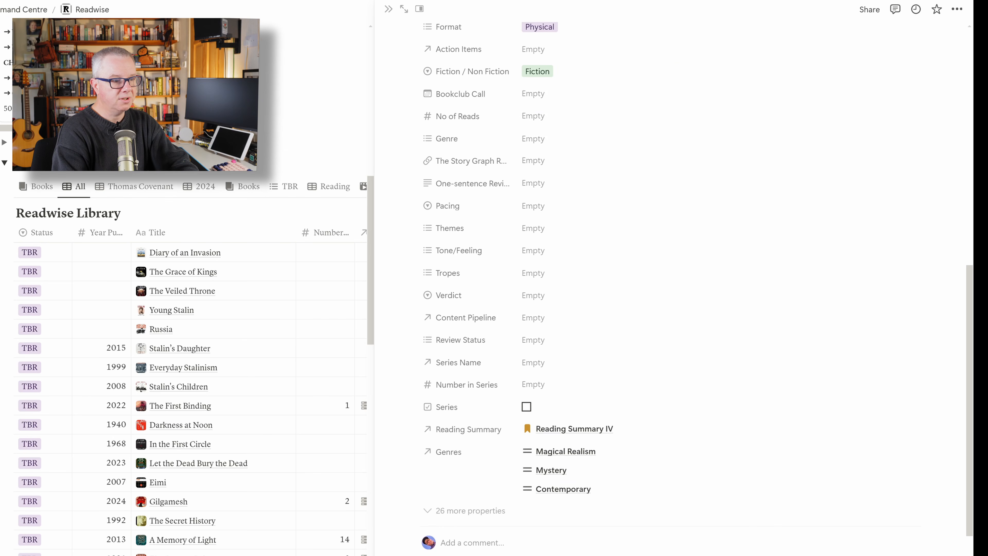
{"action": "scroll", "coordinate": [673, 288], "scroll_direction": "down", "scroll_amount": 4}
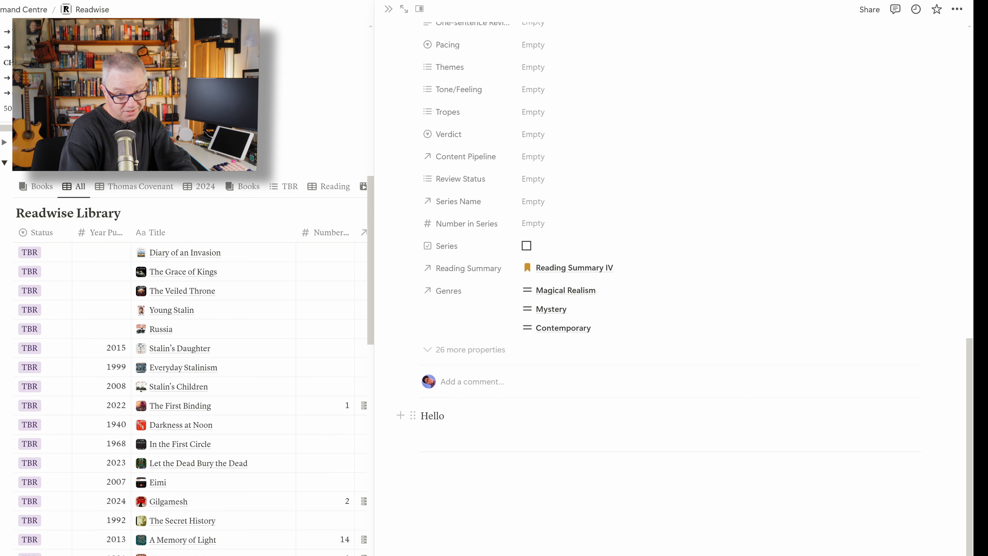
{"action": "scroll", "coordinate": [673, 288], "scroll_direction": "up", "scroll_amount": 5}
{"action": "scroll", "coordinate": [673, 288], "scroll_direction": "up", "scroll_amount": 6}
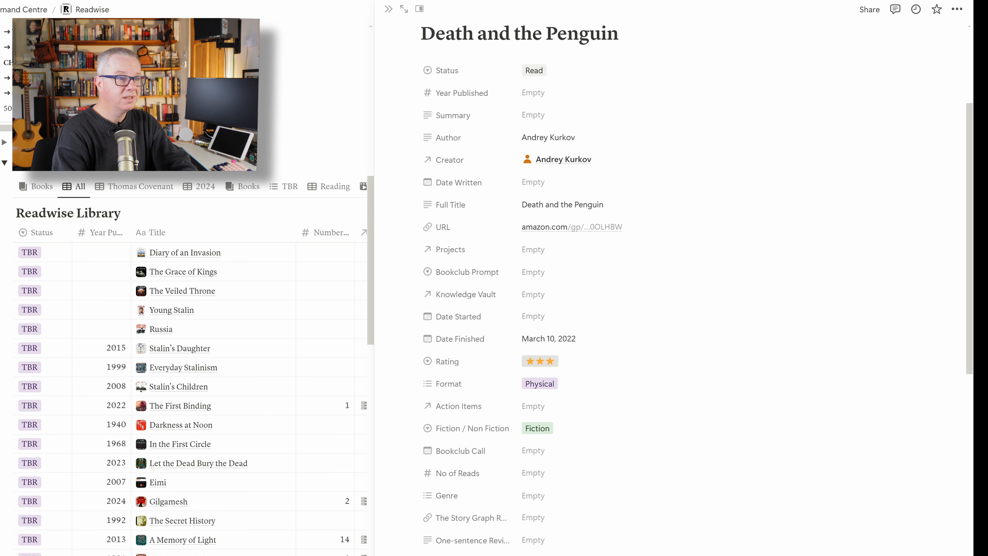
- Return to the Diary of an Invasion page by way of Andrey Kurkov's creator page
{"action": "left_click", "coordinate": [563, 159]}
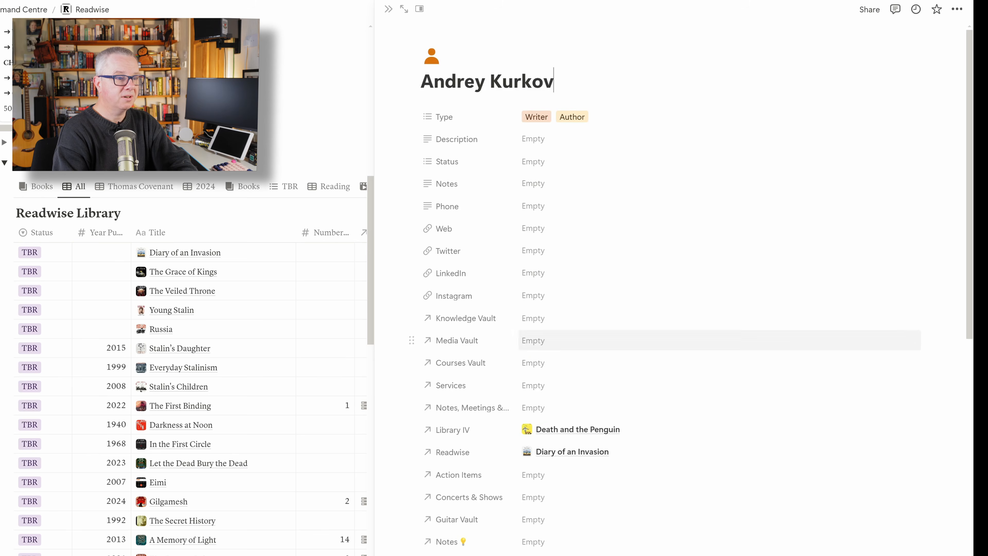
{"action": "scroll", "coordinate": [673, 358], "scroll_direction": "down", "scroll_amount": 3}
{"action": "left_click", "coordinate": [572, 357]}
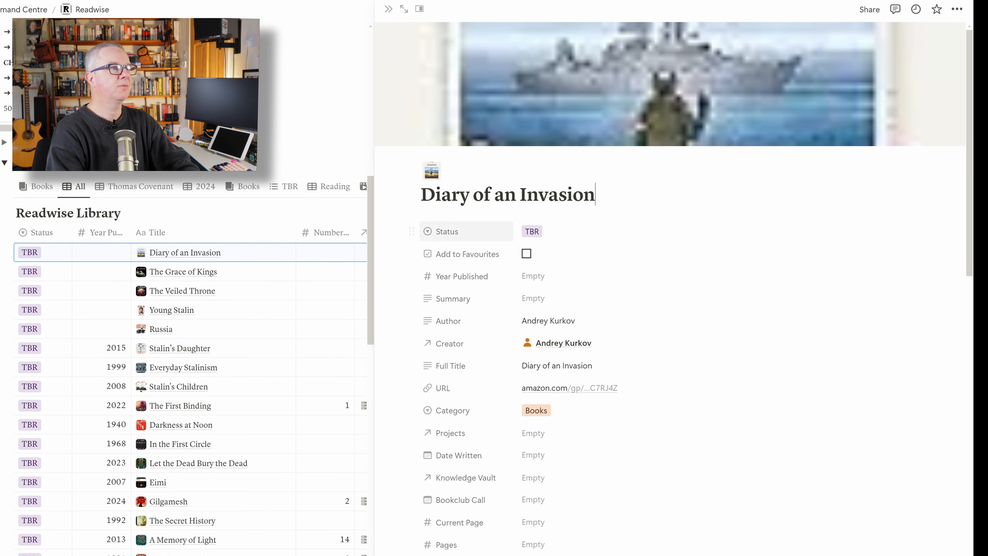
- Switch to Goodreads, search for "diary of invasion" and open Andrey Kurkov's Diary of an Invasion with its full description
{"action": "key", "text": "alt+Tab"}
{"action": "left_click", "coordinate": [428, 42]}
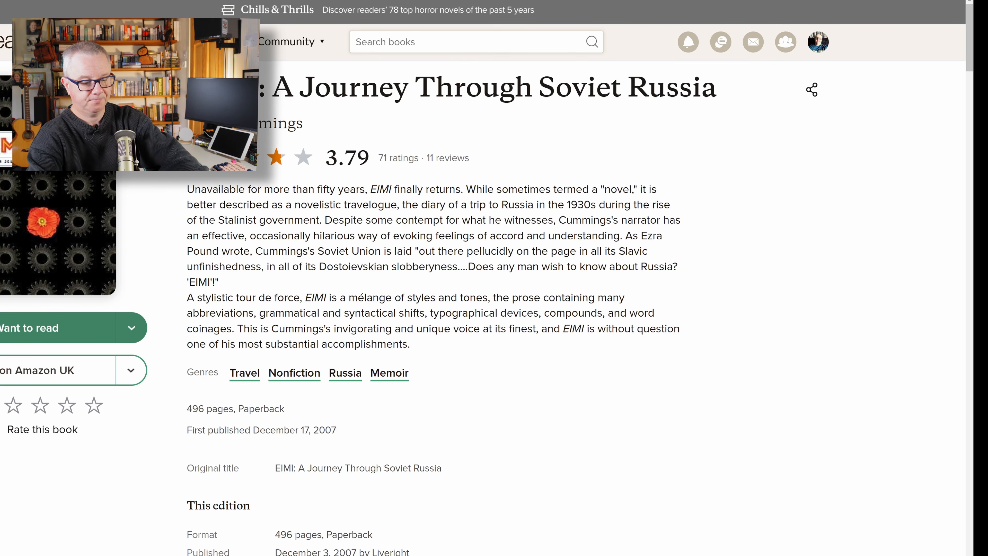
{"action": "type", "text": "diary of inva"}
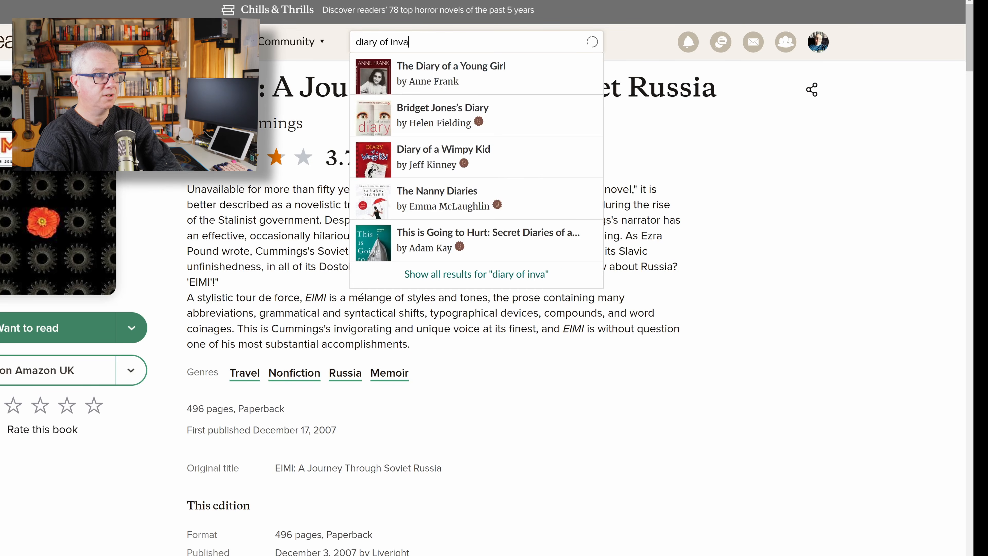
{"action": "type", "text": "sion"}
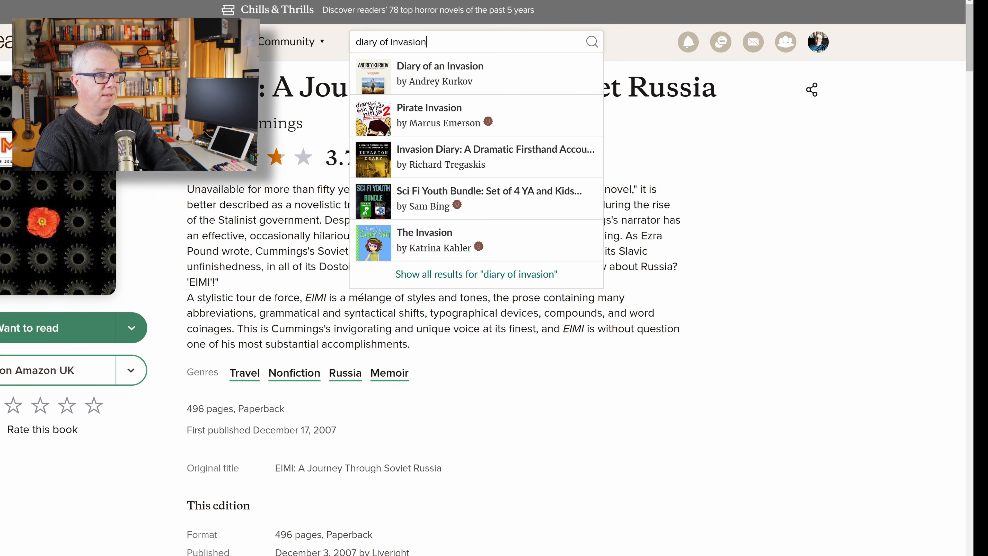
{"action": "key", "text": "Down"}
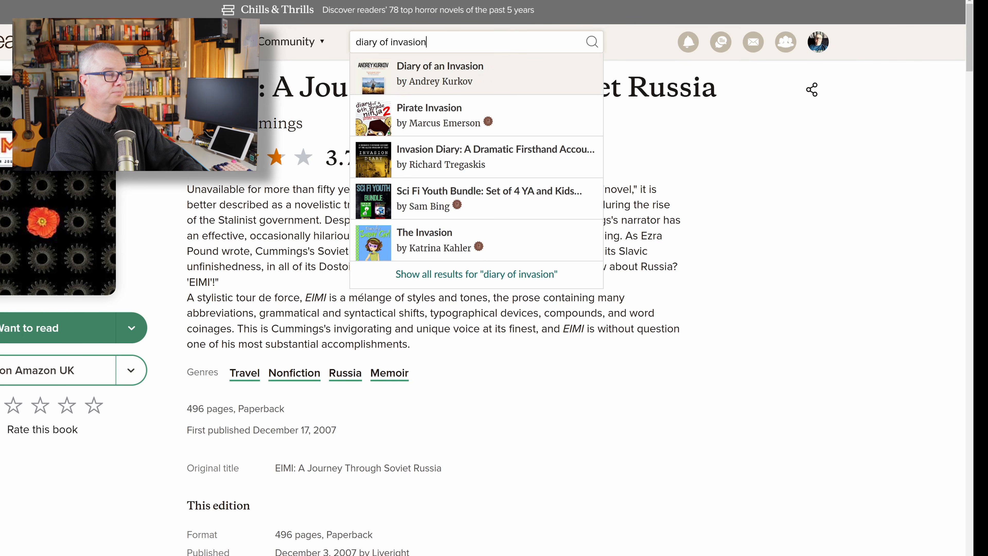
{"action": "key", "text": "Return"}
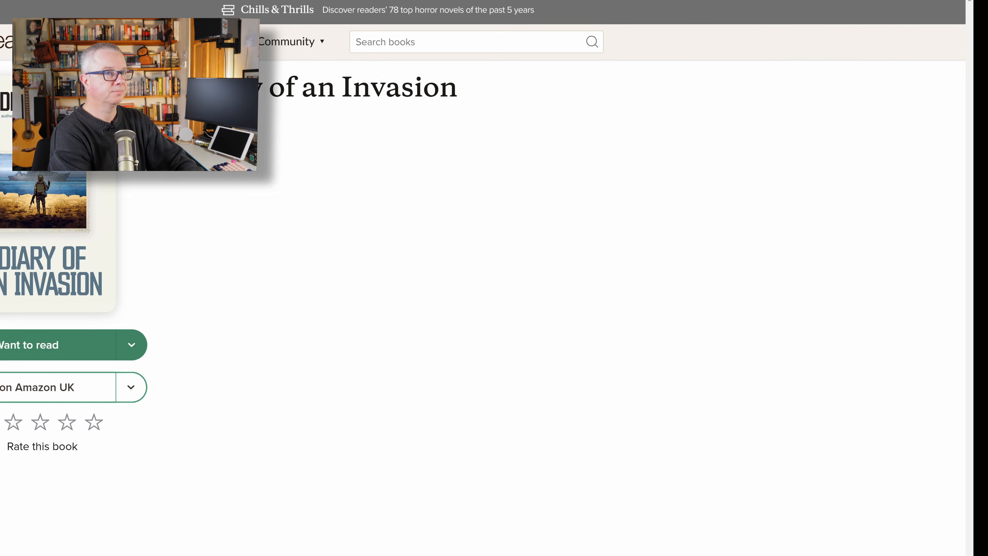
{"action": "left_click", "coordinate": [218, 279]}
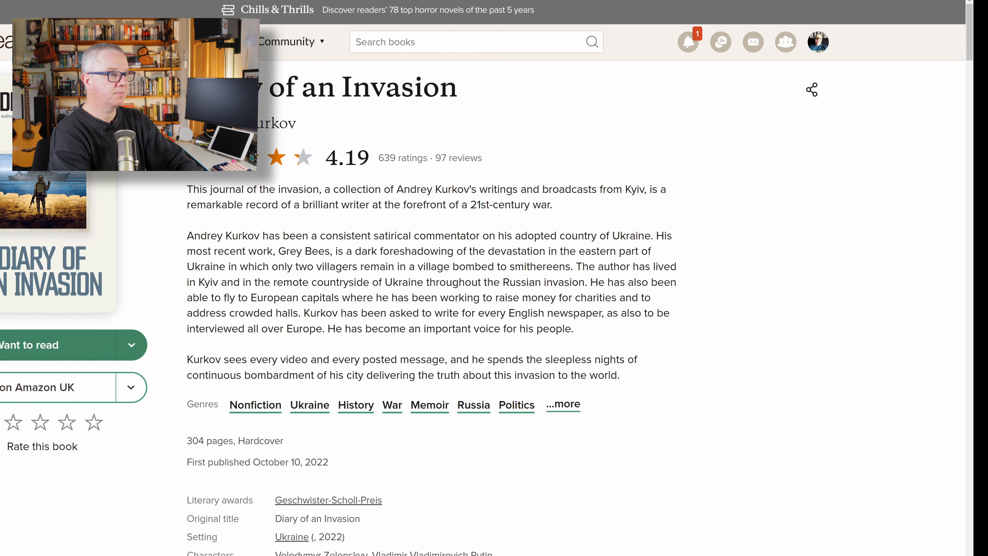
- Copy the full book description from Goodreads, and in Notion set the Year Published of Diary of an Invasion to 2022
{"action": "left_click_drag", "start_coordinate": [620, 375], "coordinate": [186, 189]}
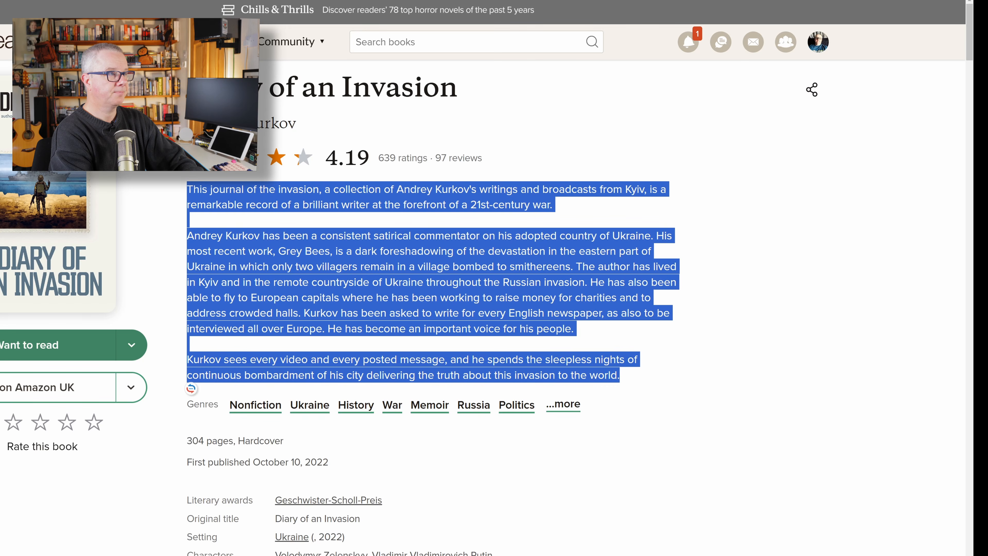
{"action": "left_click", "coordinate": [257, 1]}
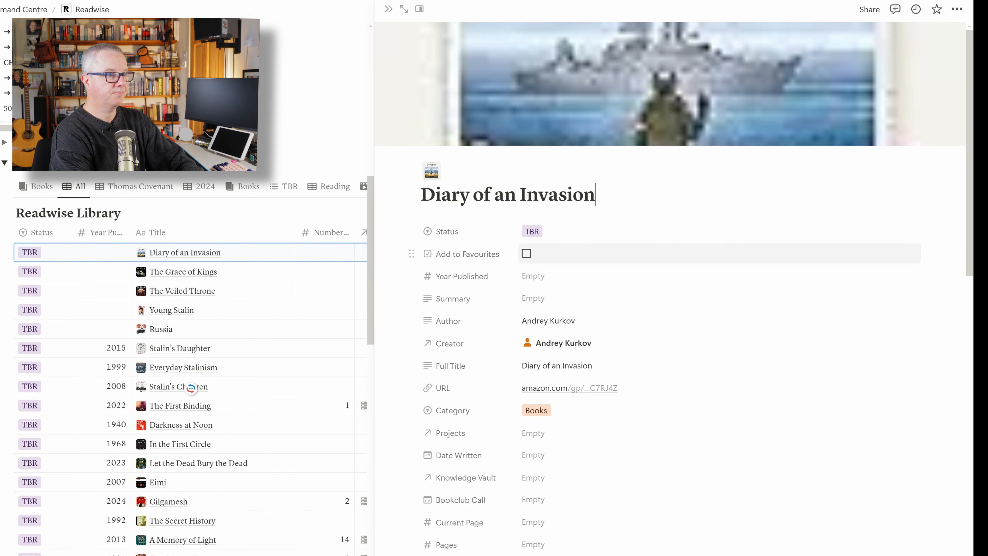
{"action": "left_click", "coordinate": [533, 276]}
{"action": "type", "text": "2022"}
{"action": "key", "text": "Return"}
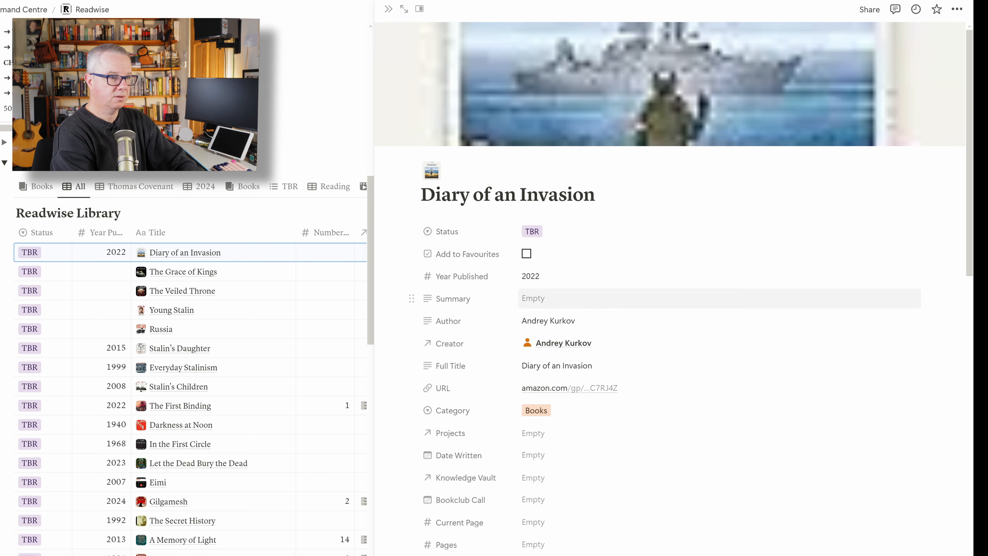
- Paste the copied Goodreads description into the Summary of Diary of an Invasion and remove the trailing blank lines
{"action": "left_click", "coordinate": [533, 298]}
{"action": "type", "text": "This journal of the invasion, a collection of Andrey Kurkov's writings and broadcasts from Kyiv, is a remarkable record of a brilliant writer at the forefront of a 21st-century war.Andrey Kurkov has been a consistent satirical commentator on his adopted country of Ukraine. His most recent work, Grey Bees, is a dark foreshadowing of the devastation in the eastern part of Ukraine in which only two villagers remain in a village bombed to smithereens. The author has lived in Kyiv and in the remote countryside of Ukraine throughout the Russian invasion. He has also been able to fly to European capitals where he has been working to raise money for charities and to address crowded halls. Kurkov has been asked to write for every English newspaper, as also to be interviewed all over Europe. He has become an important voice for his people.Kurkov sees every video and every posted message, and he spends the sleepless nights of continuous bombardment of his city delivering the truth about this invasion to the world."}
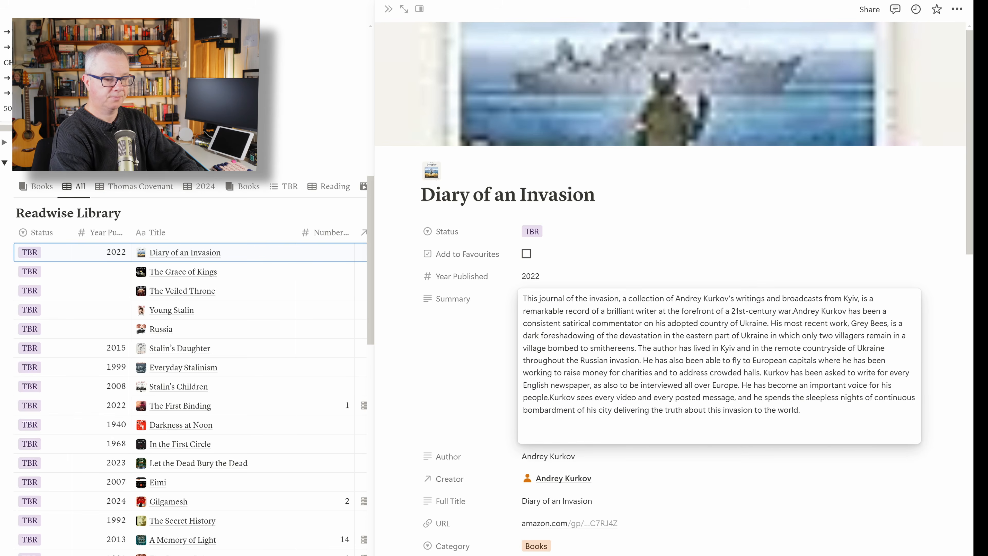
{"action": "key", "text": "BackSpace"}
{"action": "key", "text": "BackSpace"}
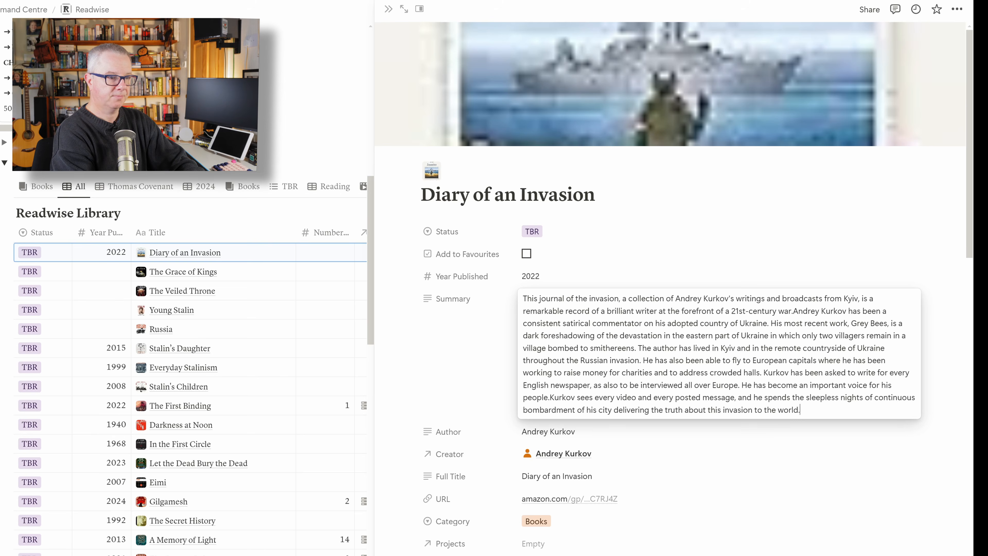
{"action": "key", "text": "Escape"}
- Set Fiction / Non Fiction to Non-fiction and Format to Physical for Diary of an Invasion
{"action": "scroll", "coordinate": [719, 214], "scroll_direction": "down", "scroll_amount": 4}
{"action": "scroll", "coordinate": [720, 366], "scroll_direction": "down", "scroll_amount": 8}
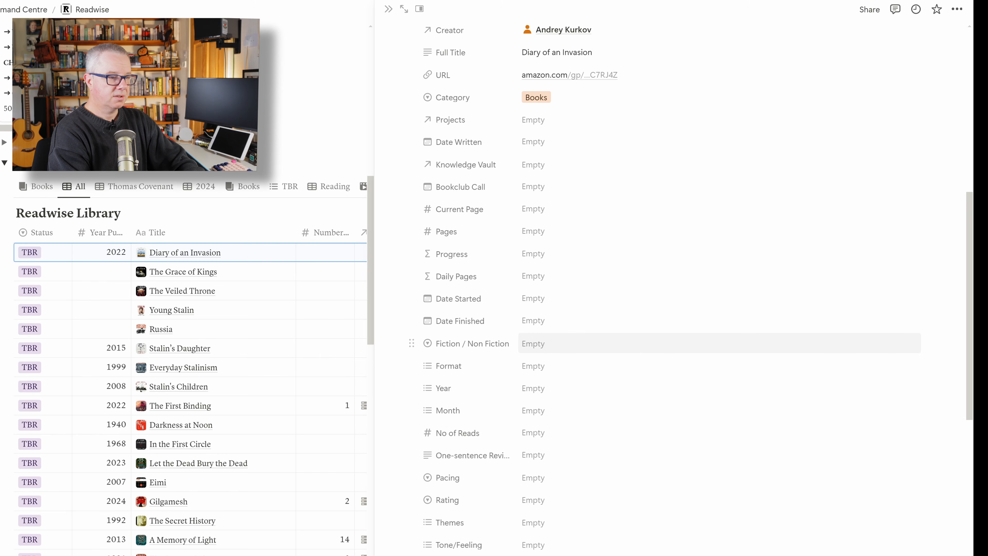
{"action": "left_click", "coordinate": [533, 343]}
{"action": "left_click", "coordinate": [536, 381]}
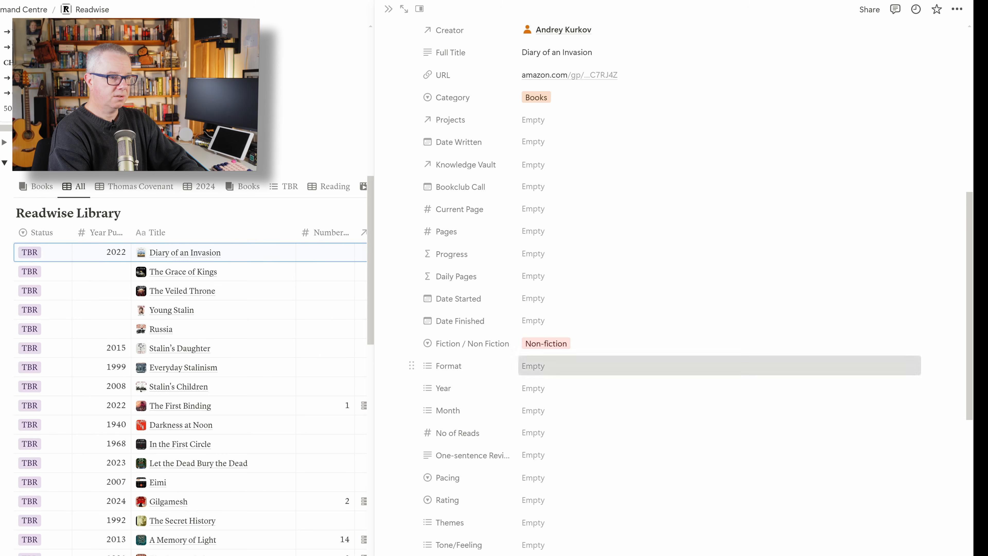
{"action": "left_click", "coordinate": [533, 366]}
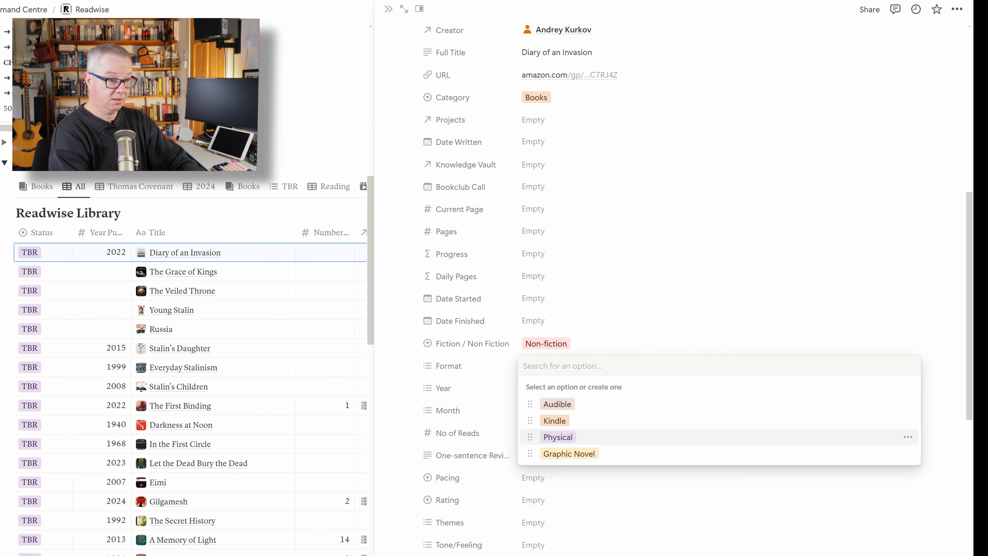
{"action": "left_click", "coordinate": [558, 436]}
{"action": "key", "text": "Escape"}
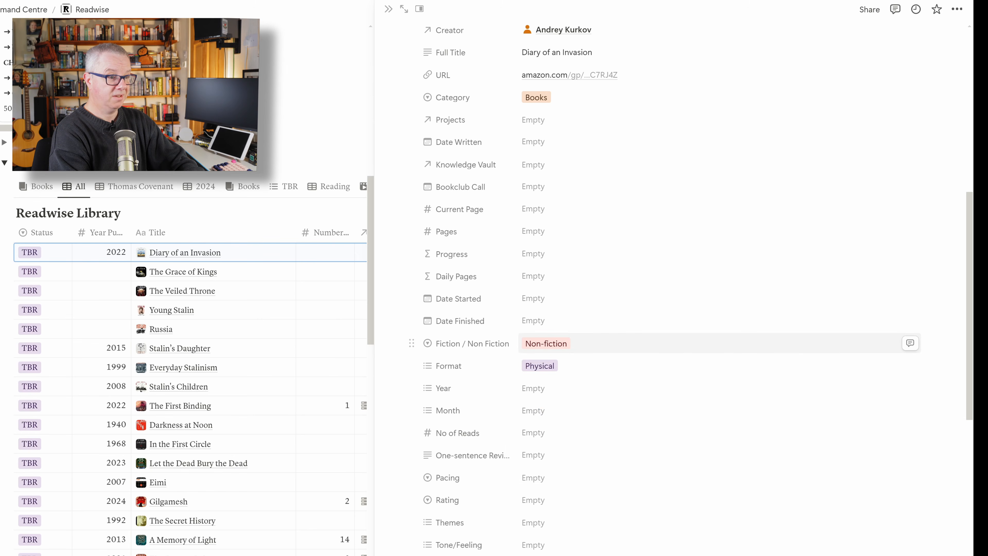
- Review the remaining properties of Diary of an Invasion down to Owned and To Buy, and remove Physical from Format
{"action": "scroll", "coordinate": [661, 288], "scroll_direction": "down", "scroll_amount": 1}
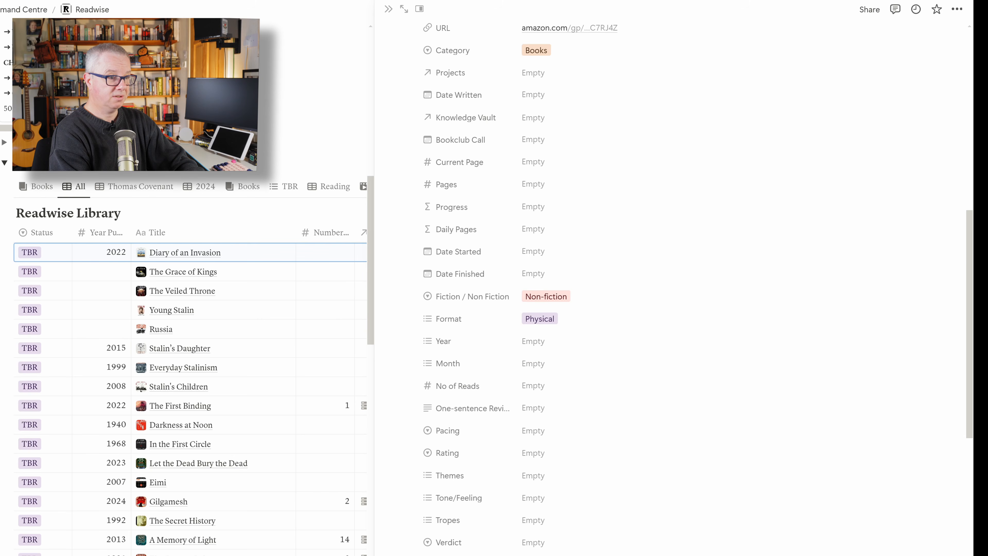
{"action": "scroll", "coordinate": [662, 268], "scroll_direction": "down", "scroll_amount": 2}
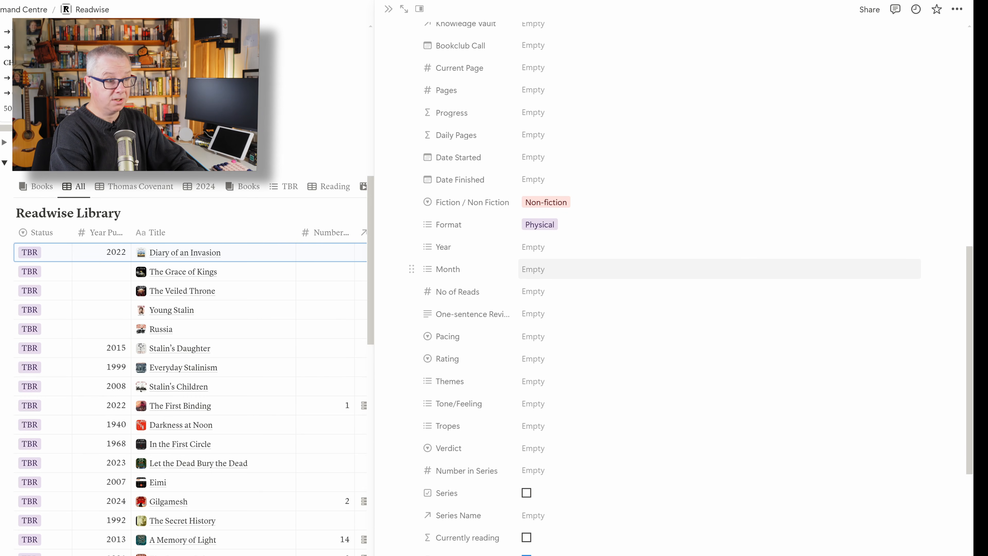
{"action": "scroll", "coordinate": [661, 273], "scroll_direction": "down", "scroll_amount": 3}
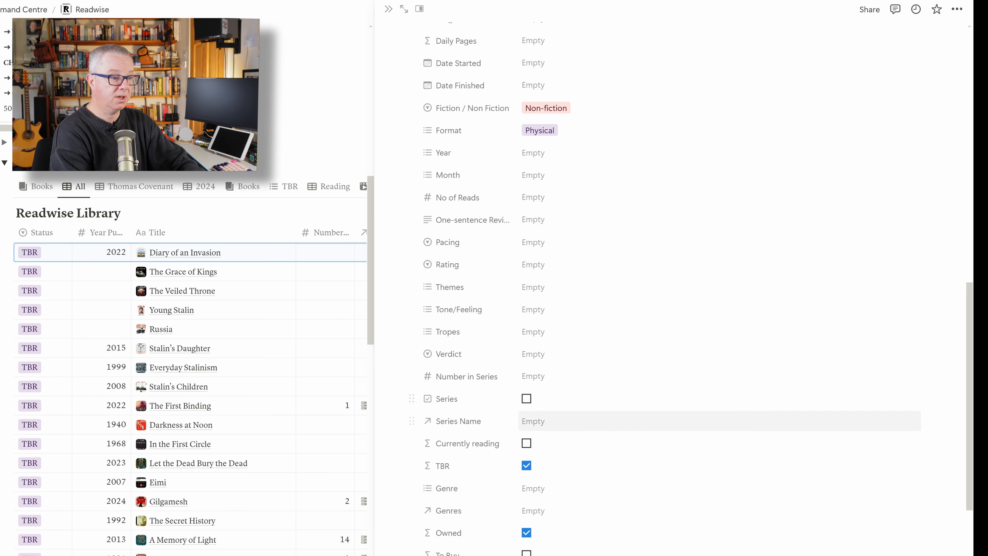
{"action": "scroll", "coordinate": [662, 487], "scroll_direction": "down", "scroll_amount": 3}
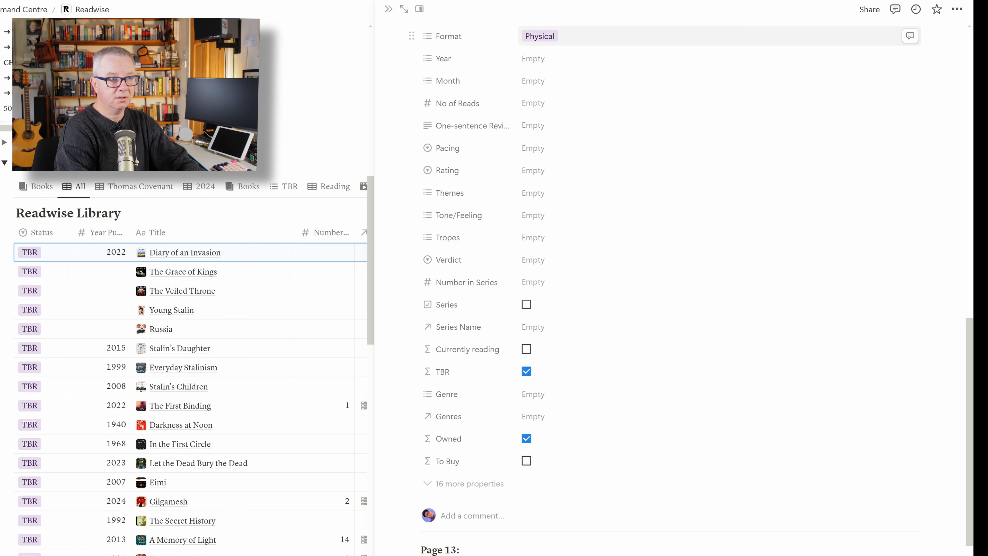
{"action": "left_click", "coordinate": [661, 36]}
{"action": "key", "text": "BackSpace"}
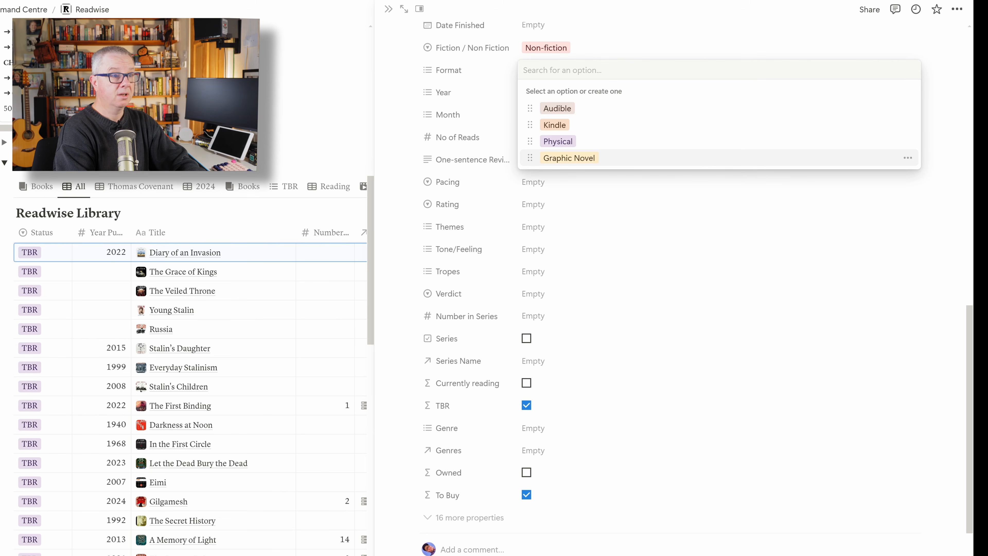
{"action": "key", "text": "Escape"}
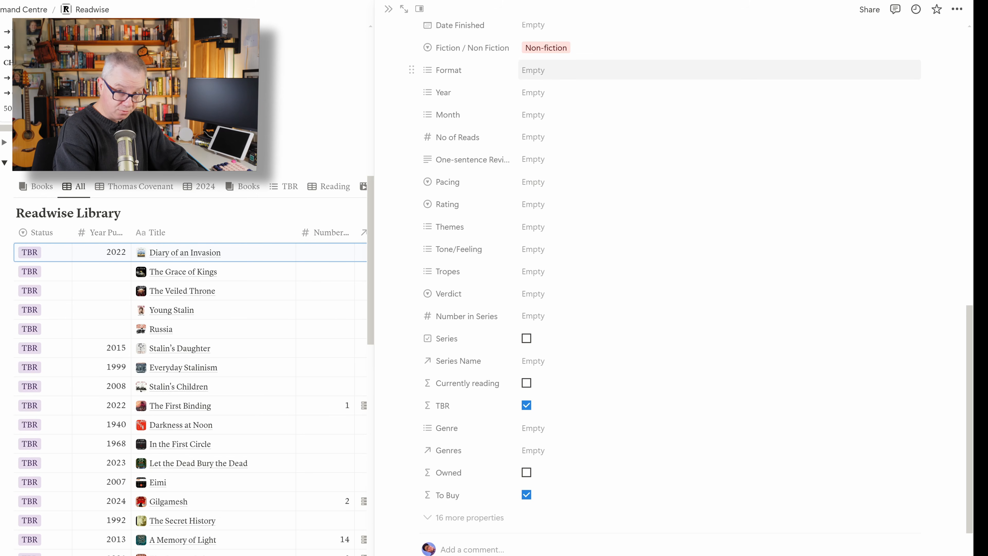
- Set the Format of Diary of an Invasion to Physical again and clear it once more
{"action": "left_click", "coordinate": [545, 70]}
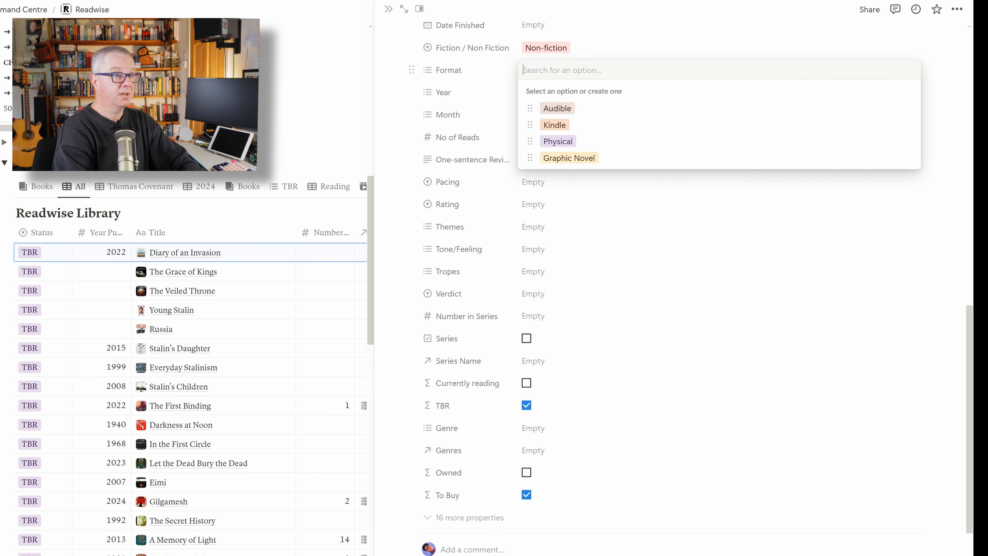
{"action": "key", "text": "Down"}
{"action": "key", "text": "Down"}
{"action": "key", "text": "Down"}
{"action": "key", "text": "Down"}
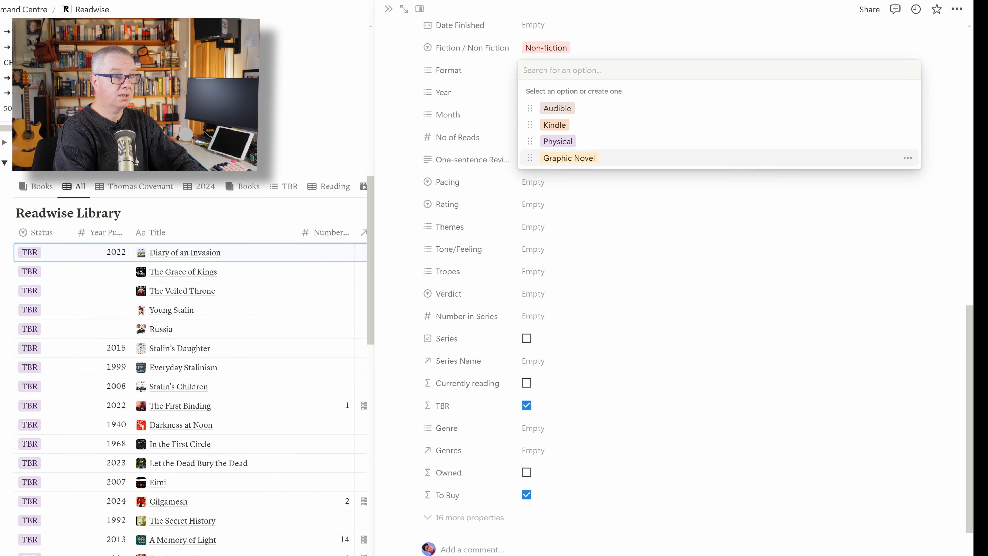
{"action": "key", "text": "Return"}
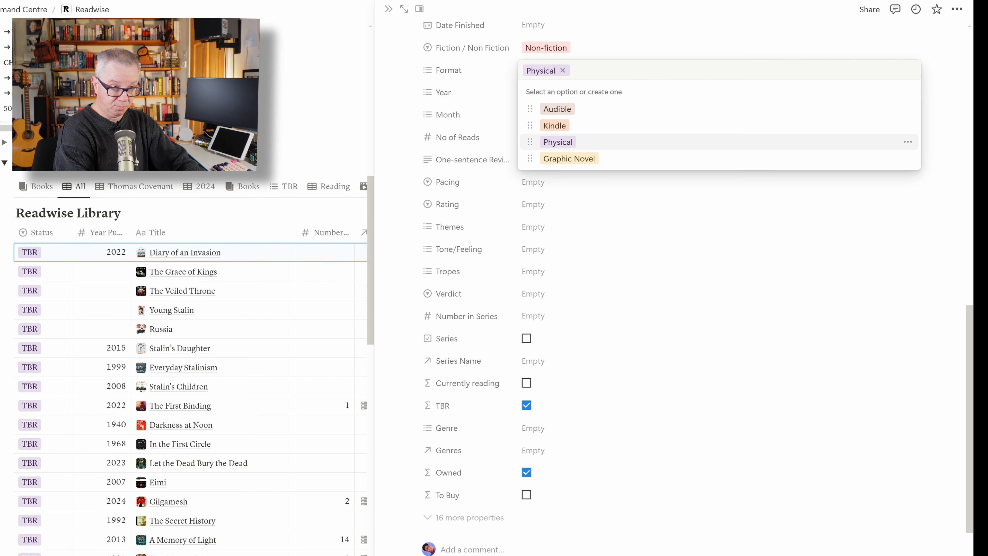
{"action": "key", "text": "BackSpace"}
{"action": "key", "text": "Down"}
{"action": "key", "text": "Escape"}
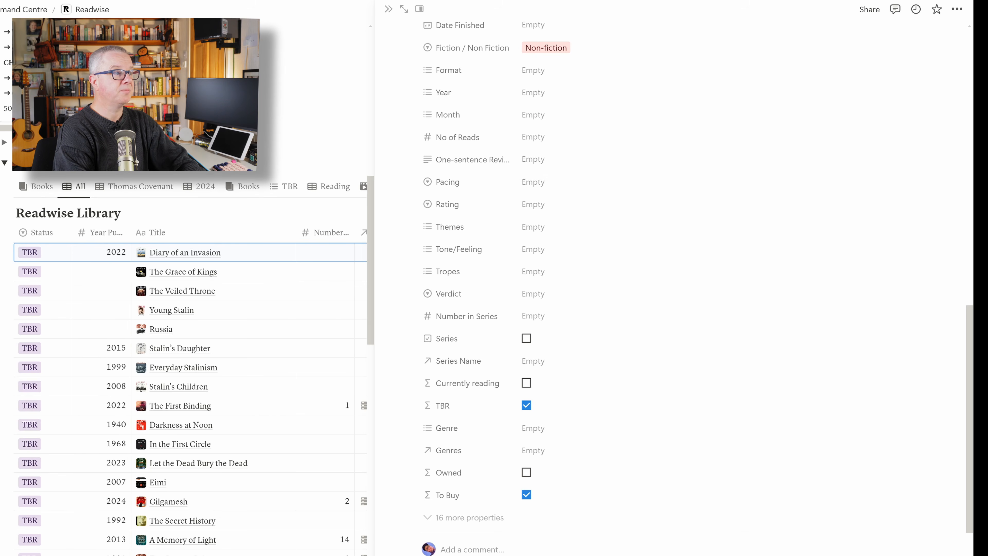
- Close the book page and look for Diary of an Invasion in the Readwise Library's Shopping List view
{"action": "key", "text": "Escape"}
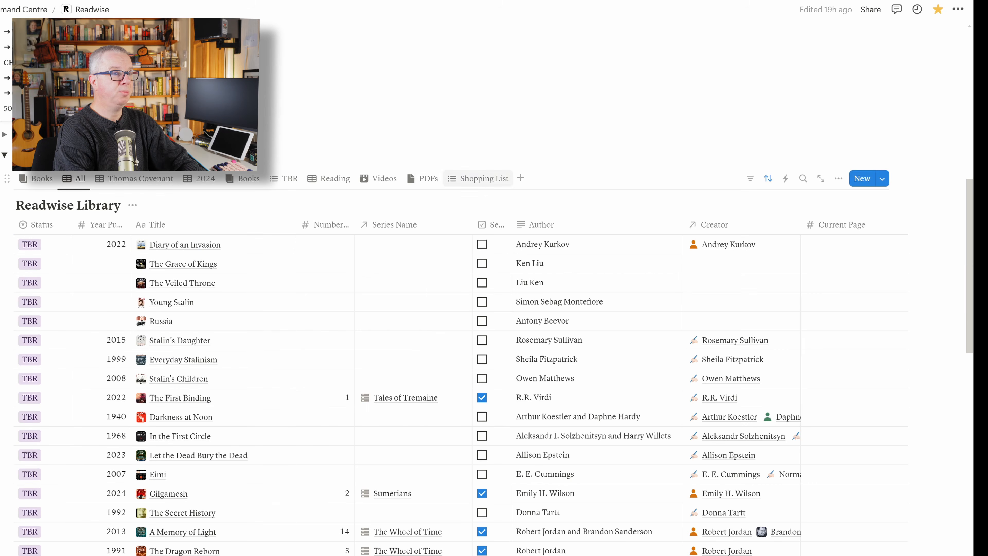
{"action": "left_click", "coordinate": [483, 178]}
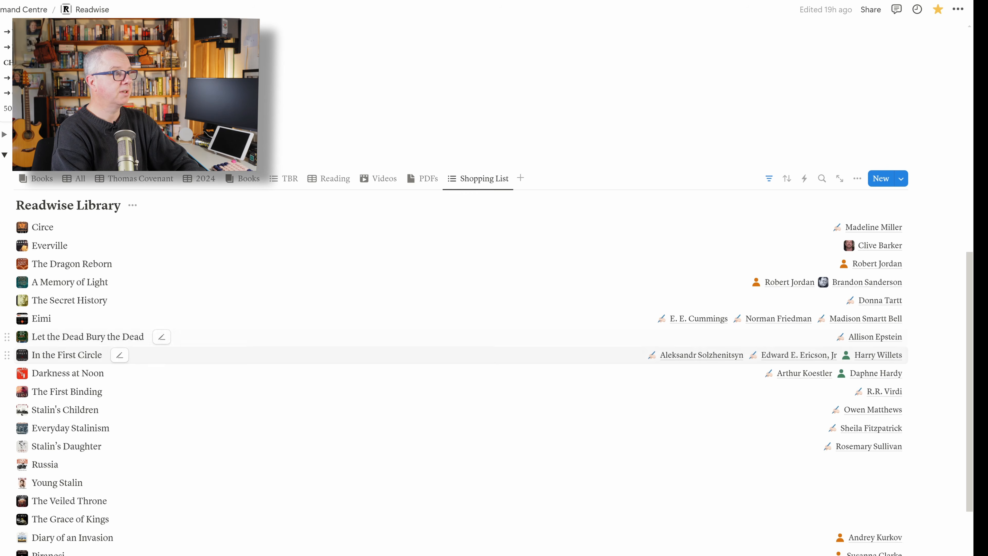
{"action": "scroll", "coordinate": [467, 350], "scroll_direction": "down", "scroll_amount": 2}
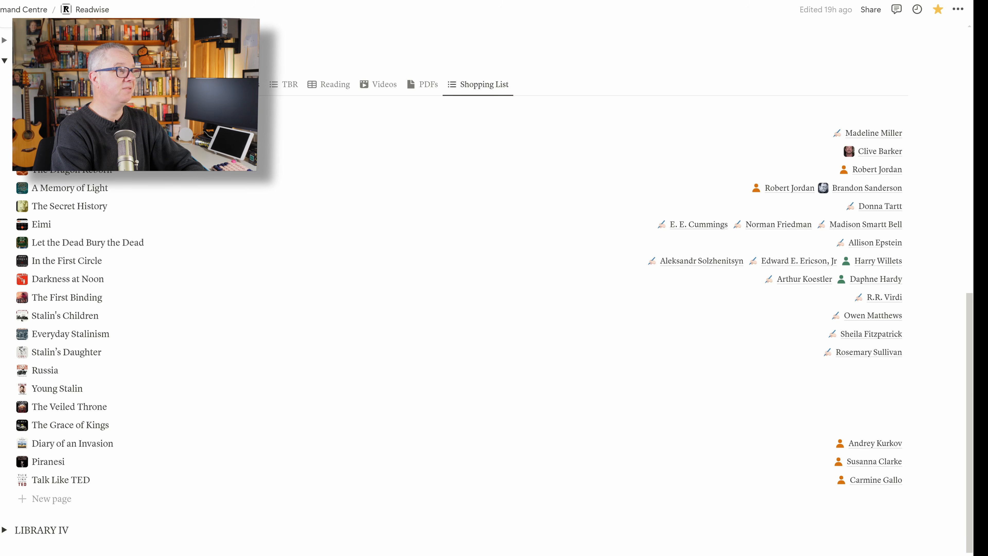
- Open Diary of an Invasion from the Shopping List and link the Genres Russia and FSU and Biography & Autobiography
{"action": "left_click", "coordinate": [72, 443]}
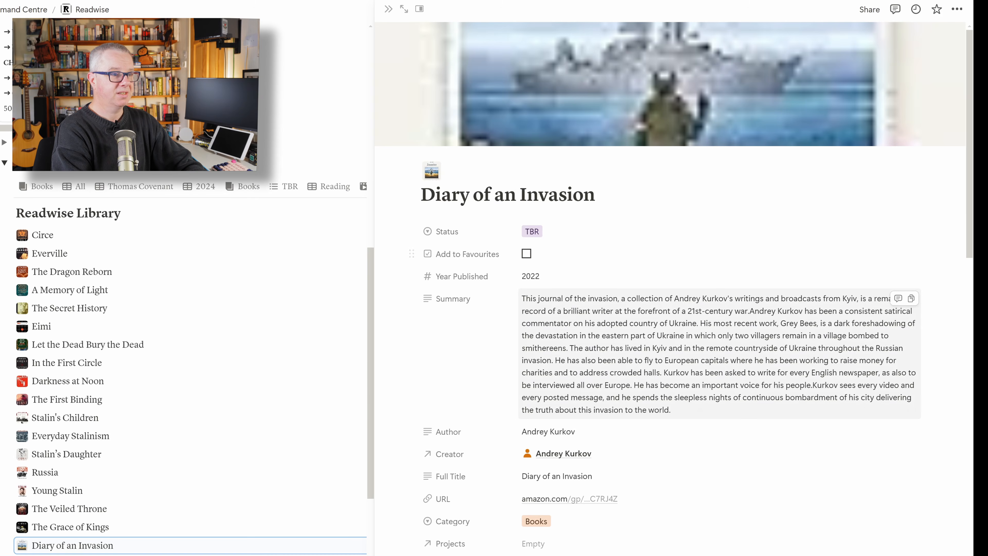
{"action": "scroll", "coordinate": [674, 288], "scroll_direction": "down", "scroll_amount": 15}
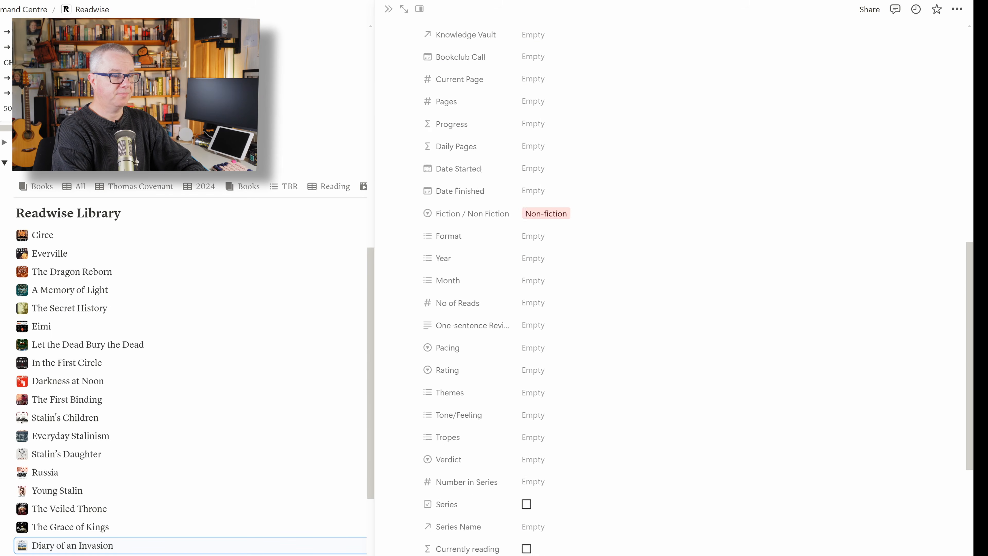
{"action": "scroll", "coordinate": [674, 288], "scroll_direction": "down", "scroll_amount": 5}
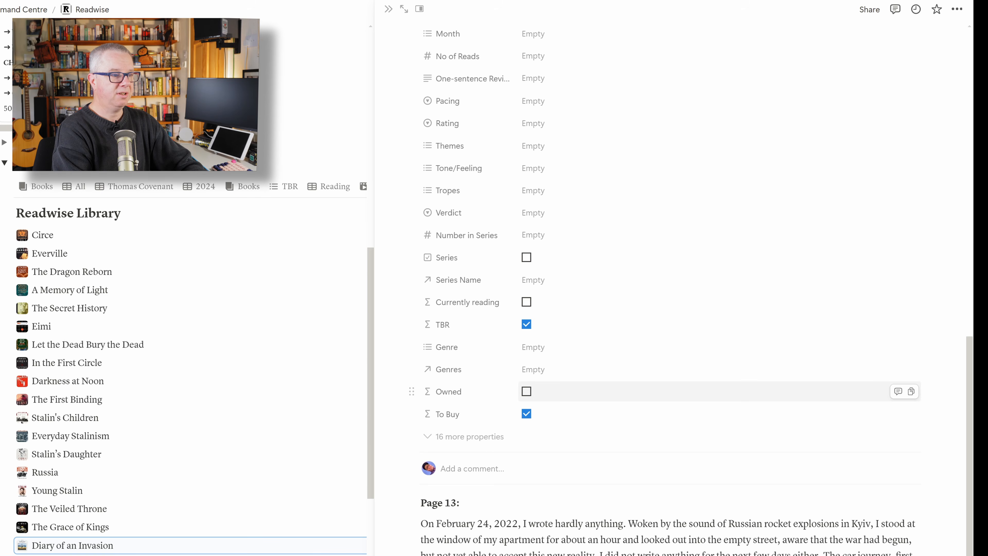
{"action": "left_click", "coordinate": [533, 369]}
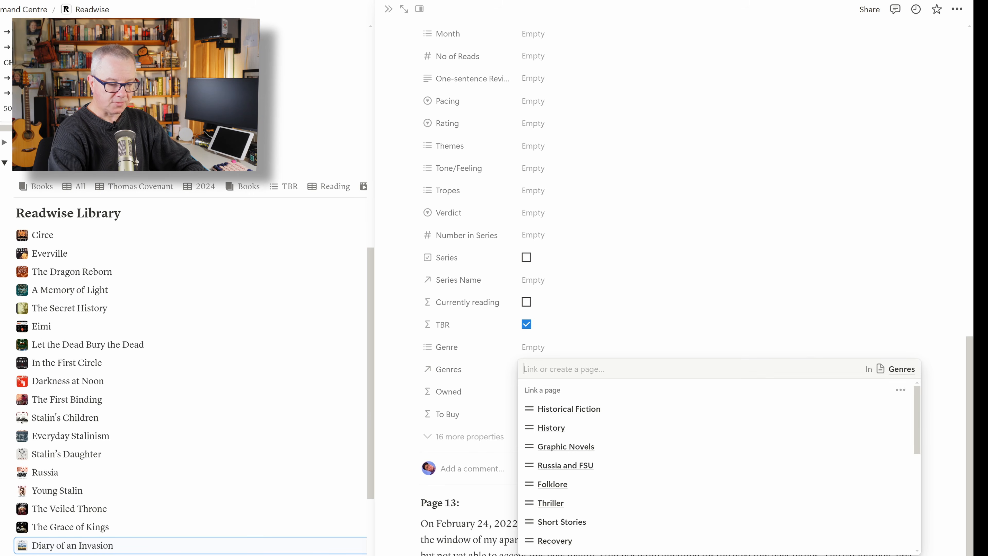
{"action": "type", "text": "russ"}
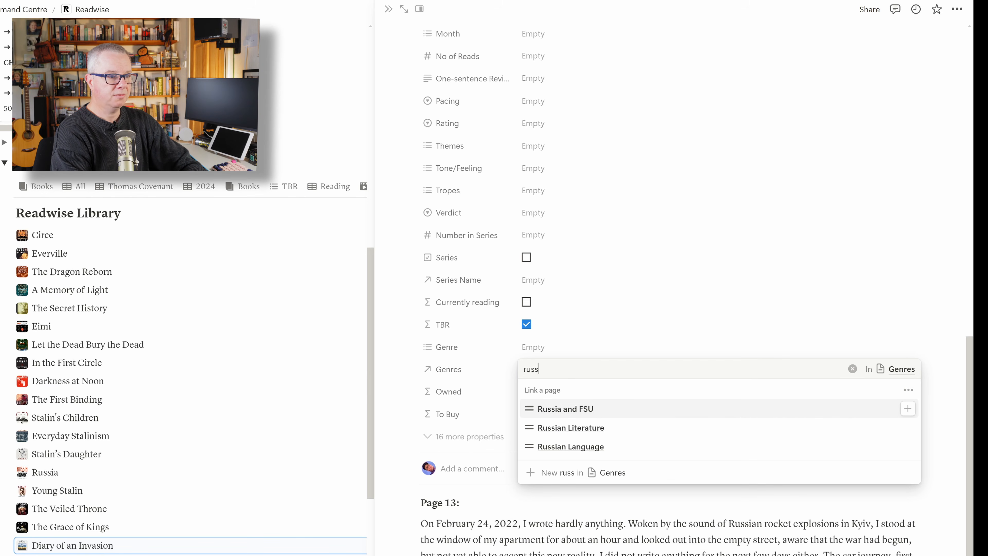
{"action": "key", "text": "Return"}
{"action": "key", "text": "super+a"}
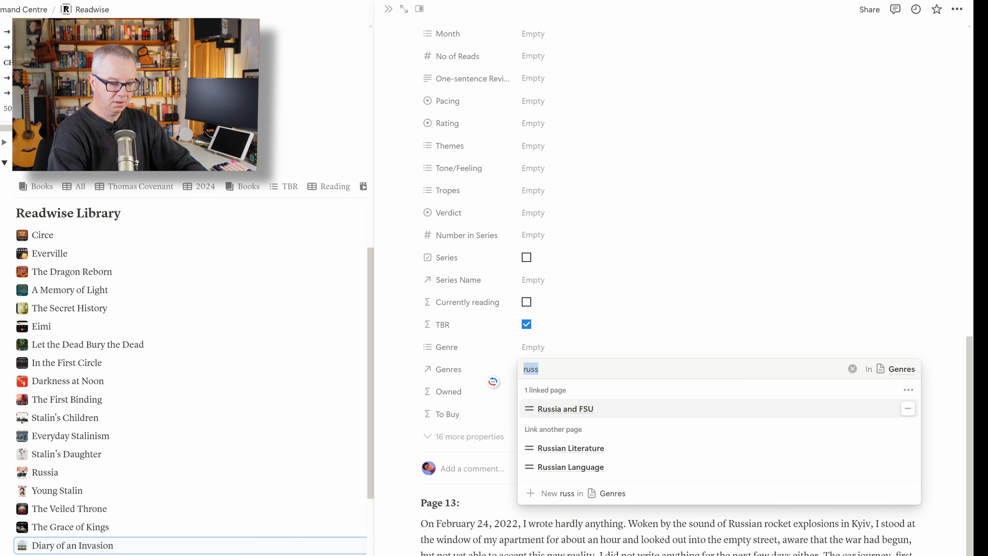
{"action": "type", "text": "bio"}
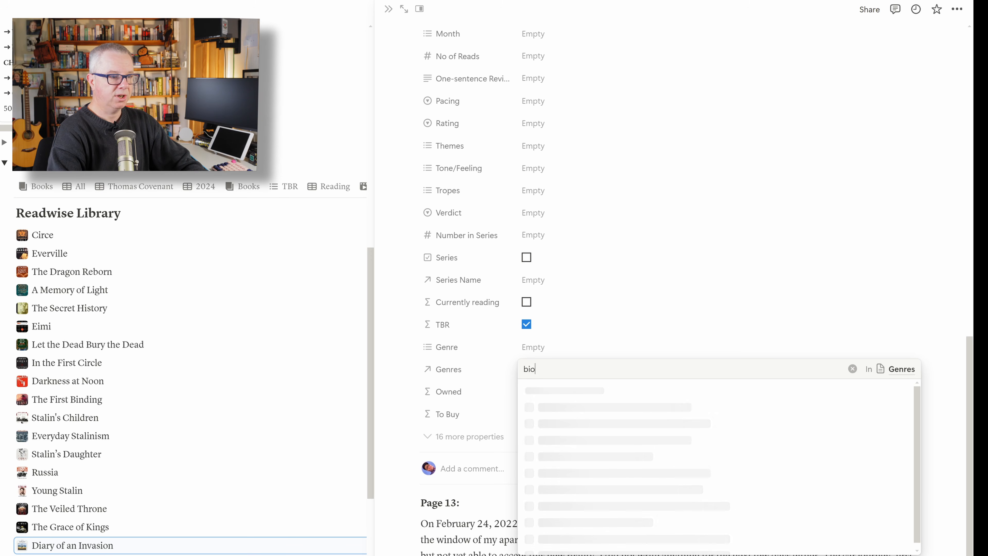
{"action": "key", "text": "Return"}
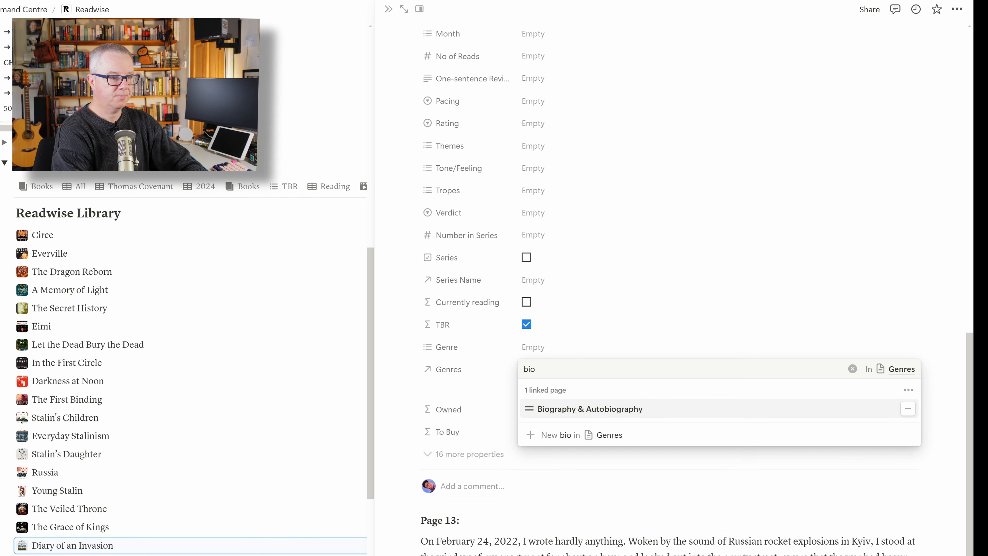
{"action": "key", "text": "Escape"}
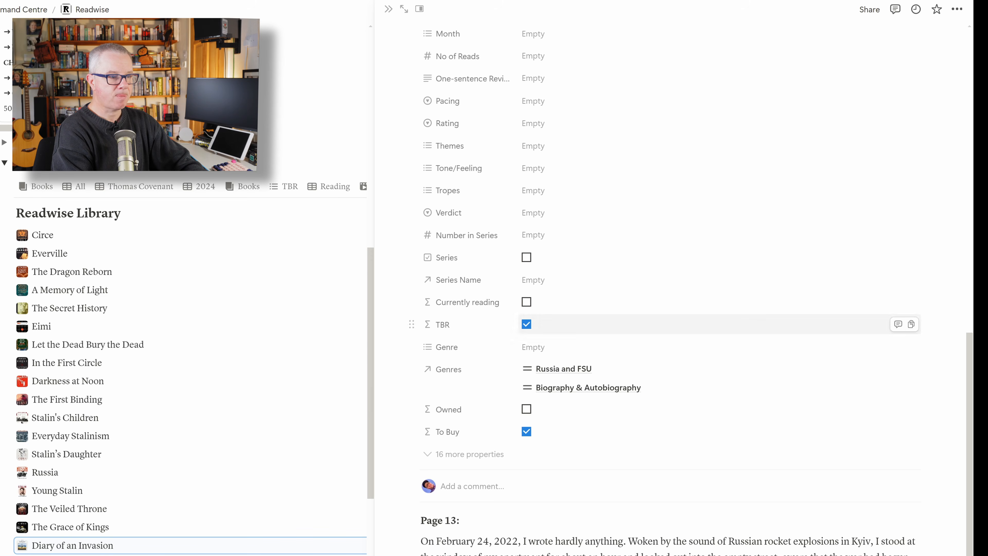
- Set the Genre of Diary of an Invasion to Russia and Biography, and close the book page
{"action": "left_click", "coordinate": [534, 346]}
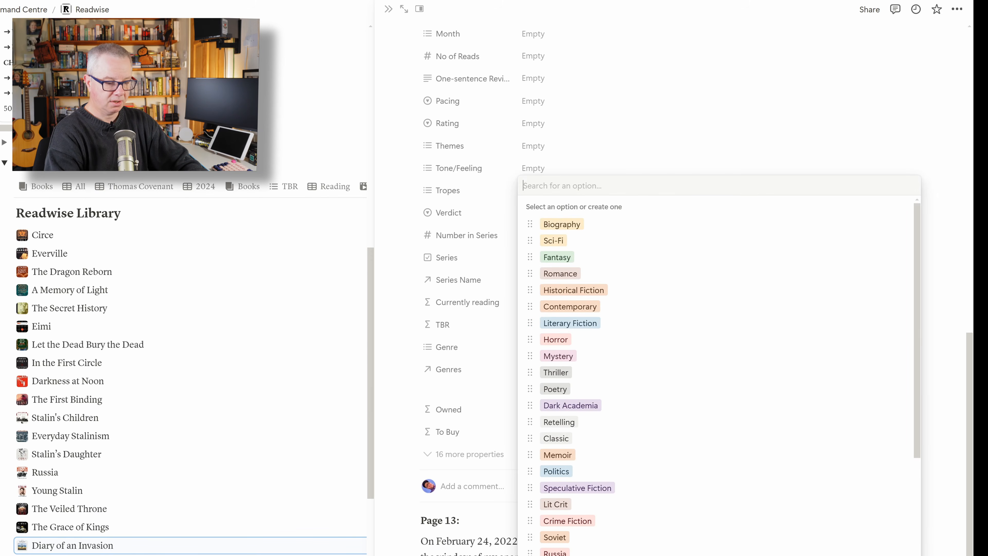
{"action": "type", "text": "russ"}
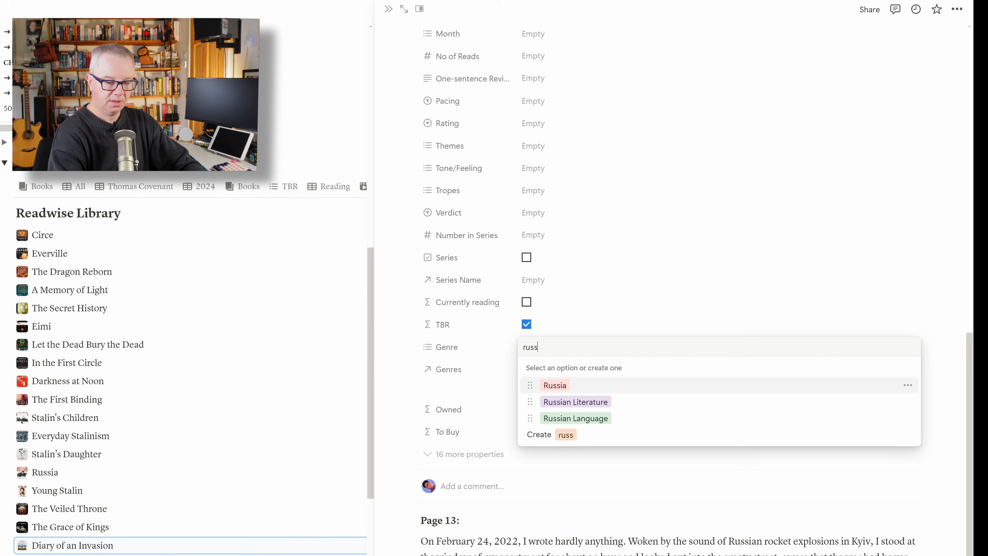
{"action": "key", "text": "Return"}
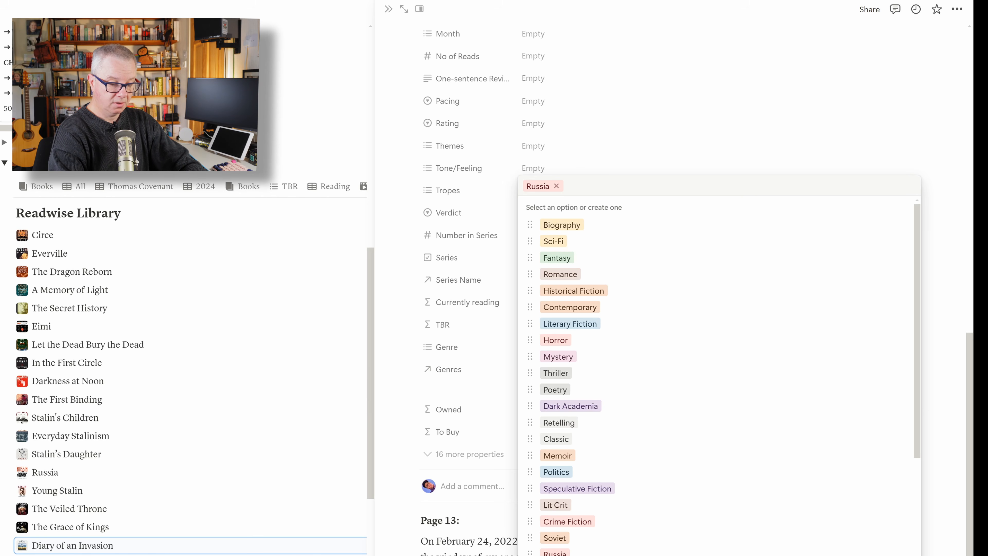
{"action": "type", "text": "bio"}
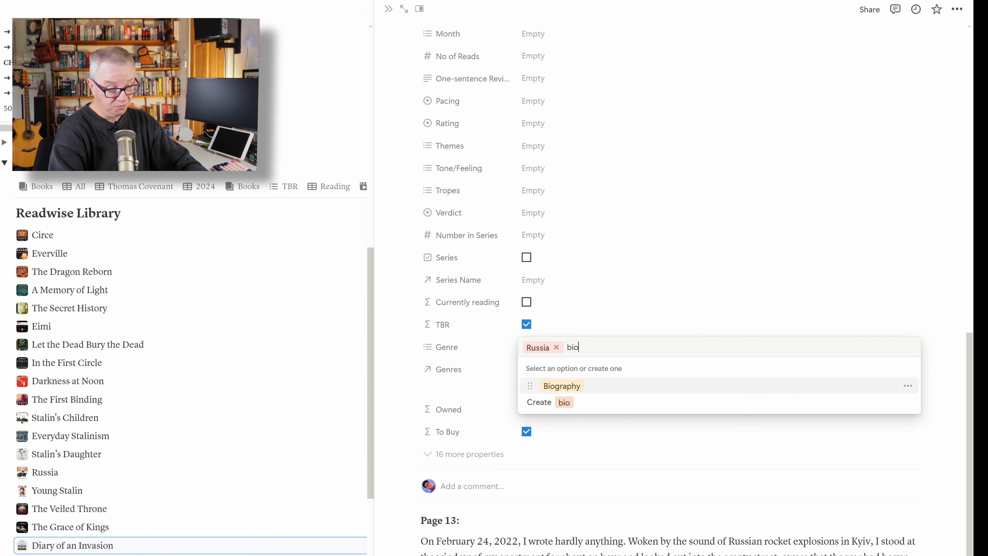
{"action": "key", "text": "Return"}
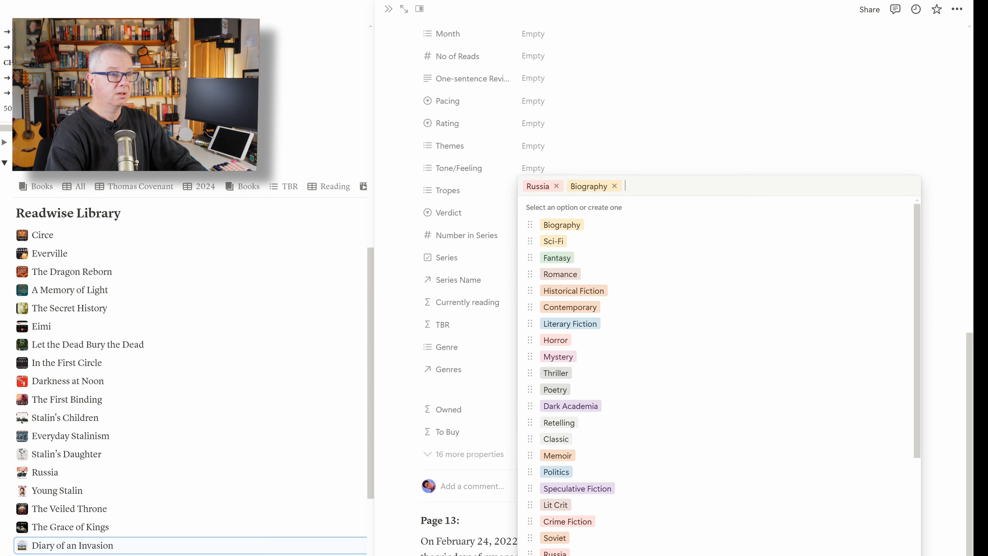
{"action": "key", "text": "Escape"}
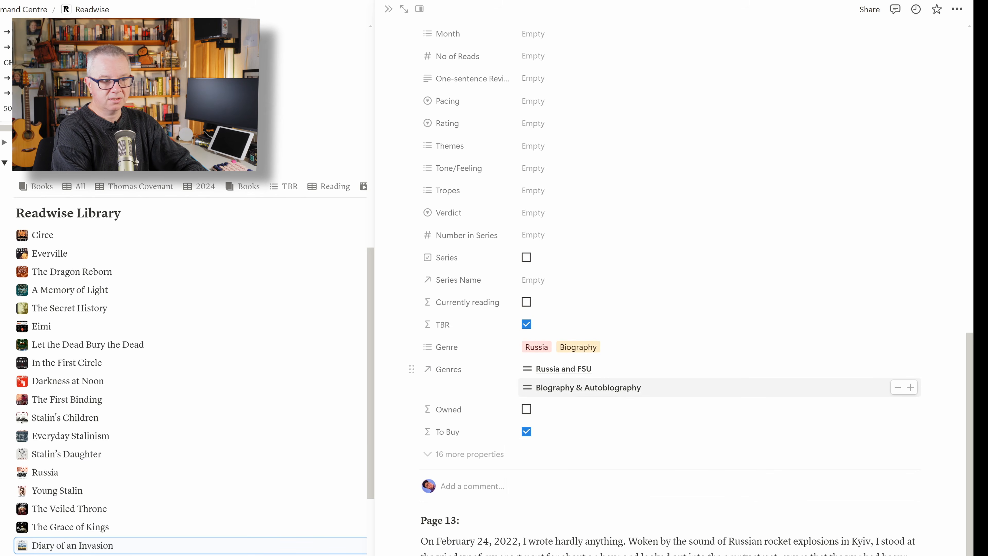
{"action": "scroll", "coordinate": [661, 273], "scroll_direction": "up", "scroll_amount": 5}
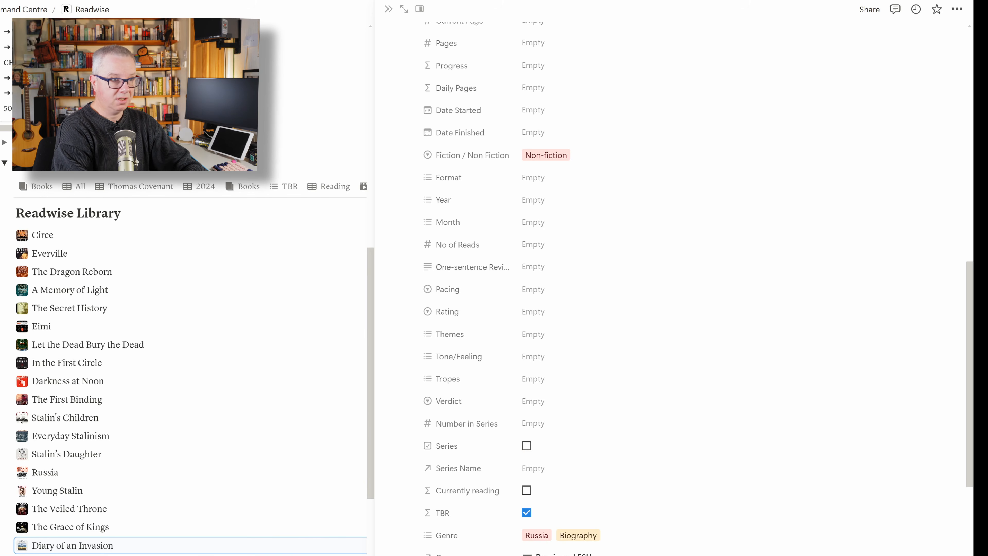
{"action": "scroll", "coordinate": [662, 273], "scroll_direction": "up", "scroll_amount": 15}
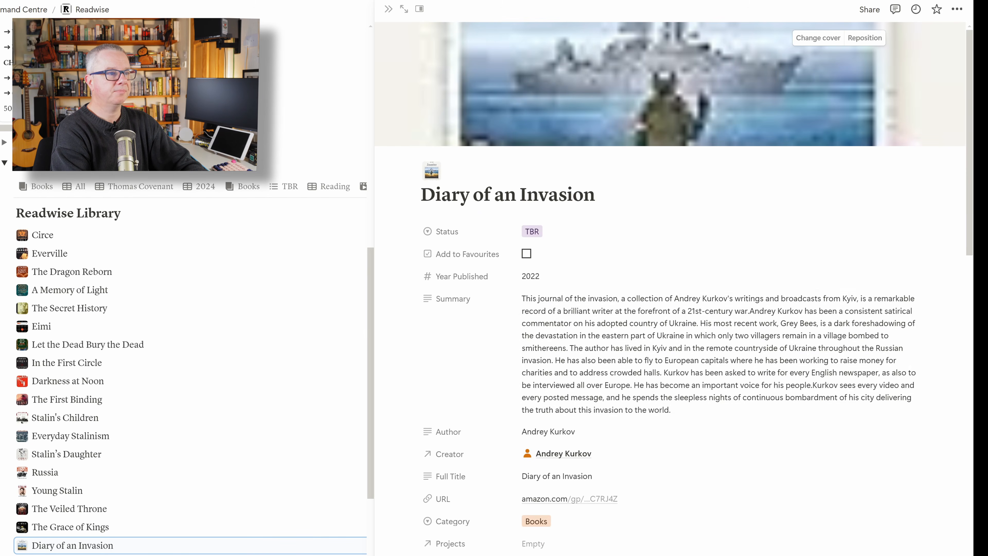
{"action": "left_click", "coordinate": [388, 8]}
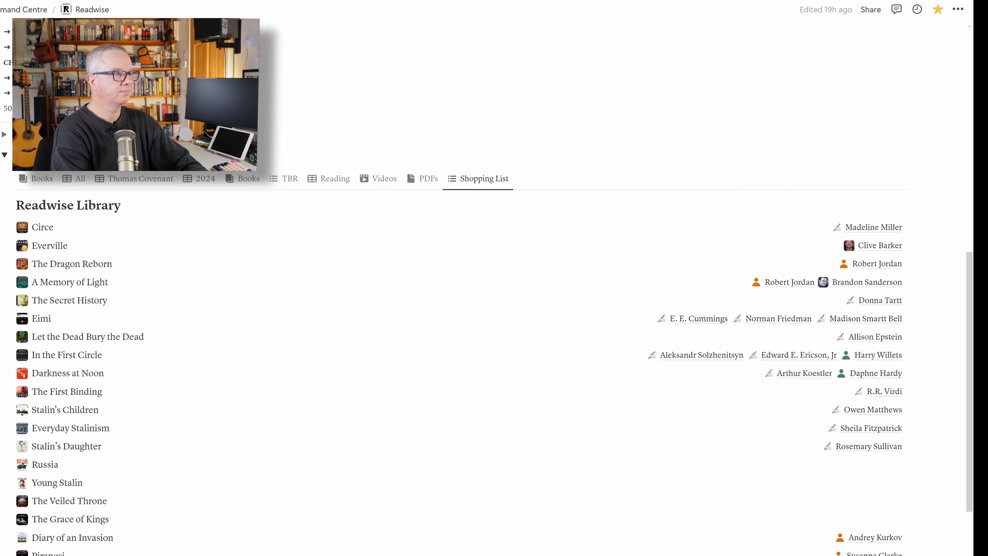
- View Diary of an Invasion with its creator page, and In the First Circle, returning to the Shopping List
{"action": "left_click", "coordinate": [72, 537]}
{"action": "left_click", "coordinate": [563, 452]}
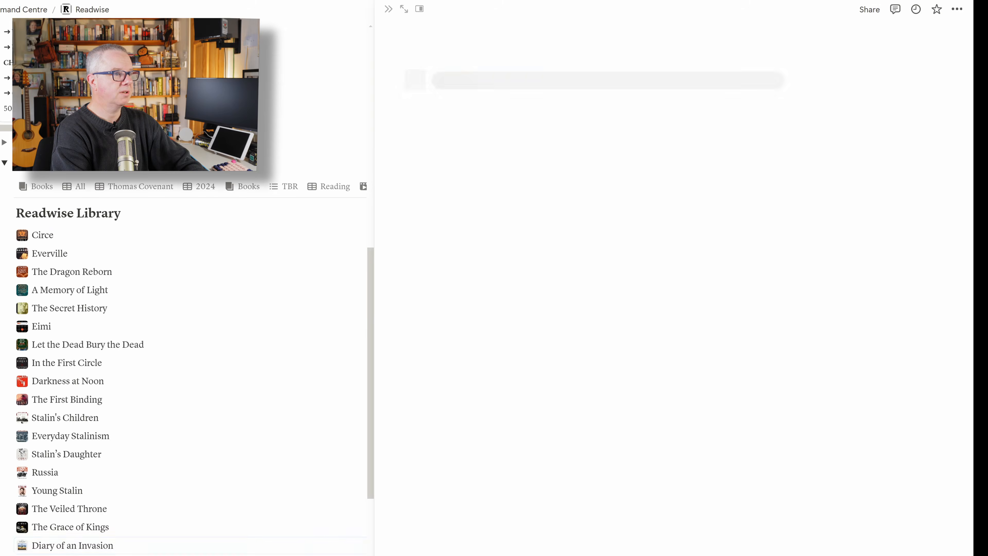
{"action": "left_click", "coordinate": [569, 429]}
{"action": "key", "text": "alt+Left"}
{"action": "key", "text": "alt+Left"}
{"action": "key", "text": "alt+Left"}
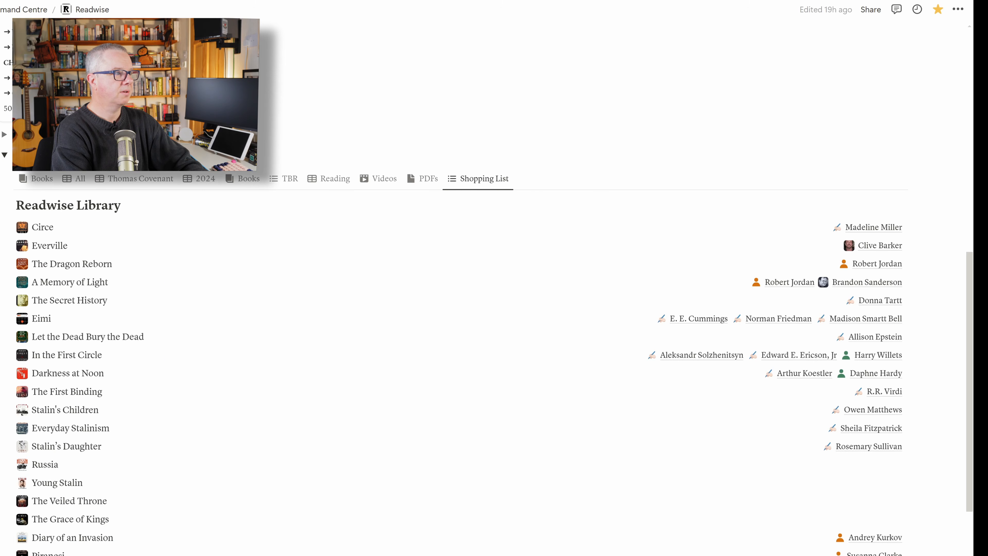
{"action": "left_click", "coordinate": [798, 354]}
{"action": "key", "text": "alt+Left"}
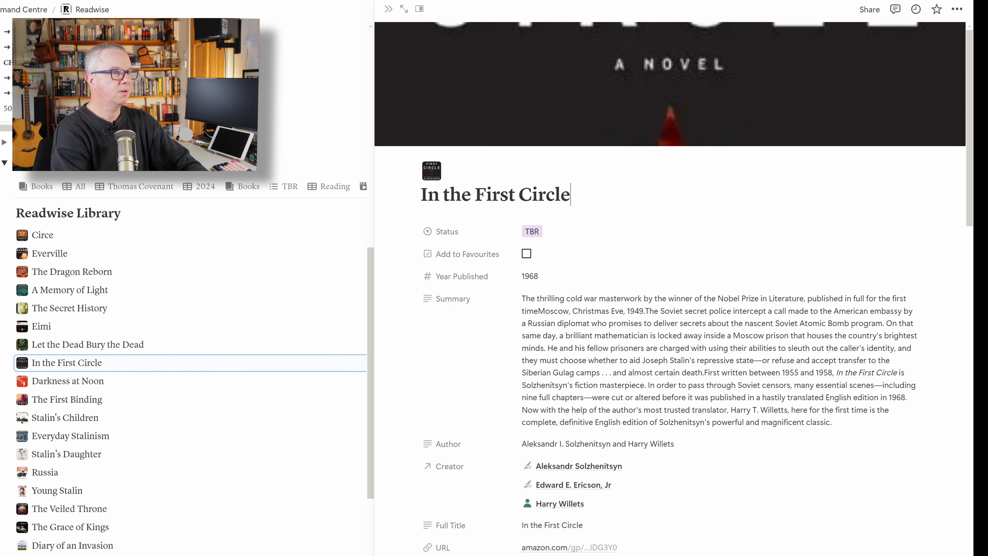
{"action": "key", "text": "alt+Left"}
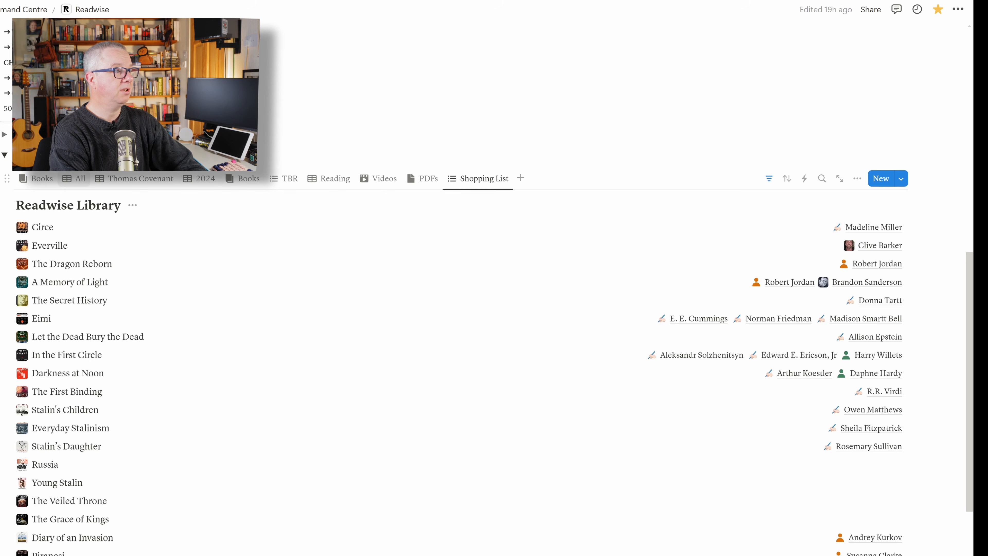
- Look at the library's Reading view, switch to the All view and open The Grace of Kings in side peek
{"action": "left_click", "coordinate": [330, 178]}
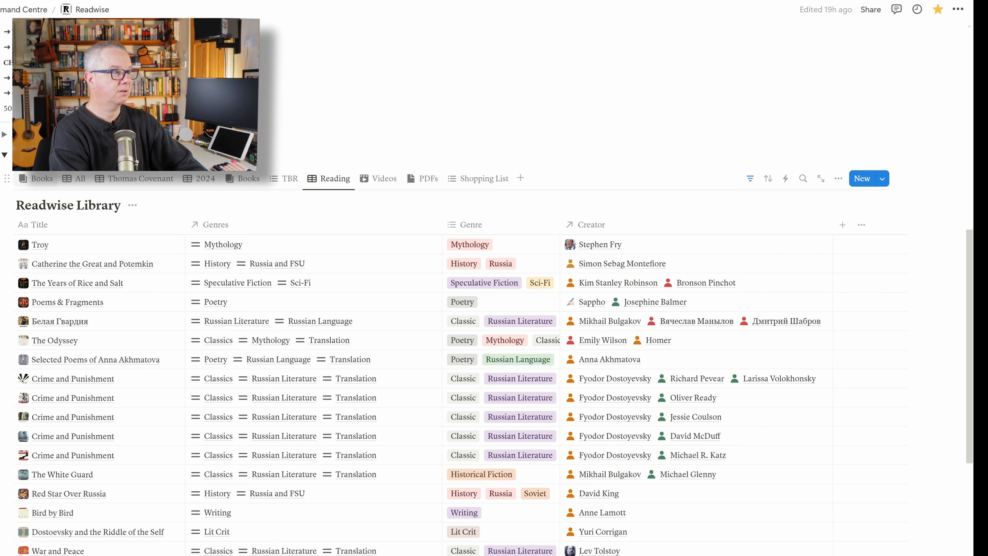
{"action": "left_click", "coordinate": [74, 178]}
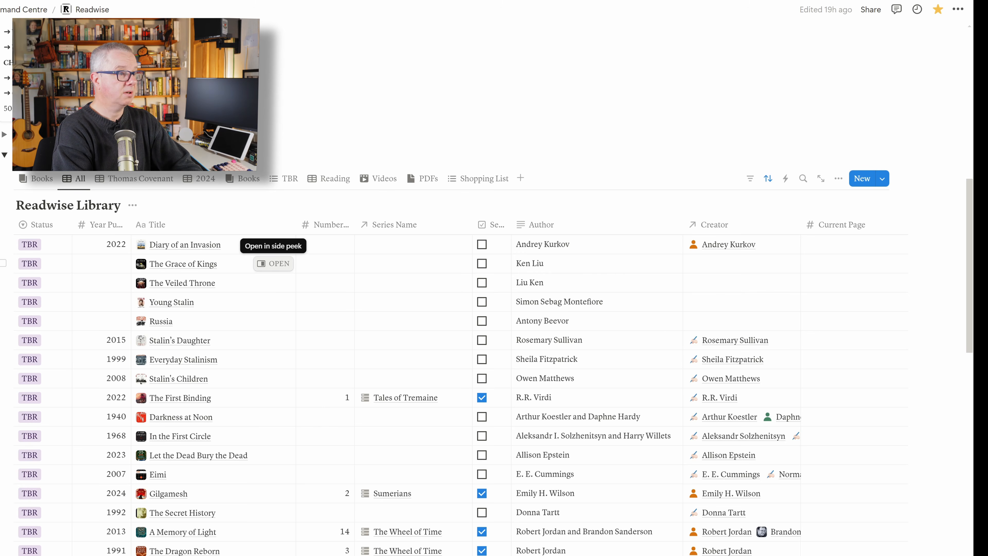
{"action": "left_click", "coordinate": [275, 263]}
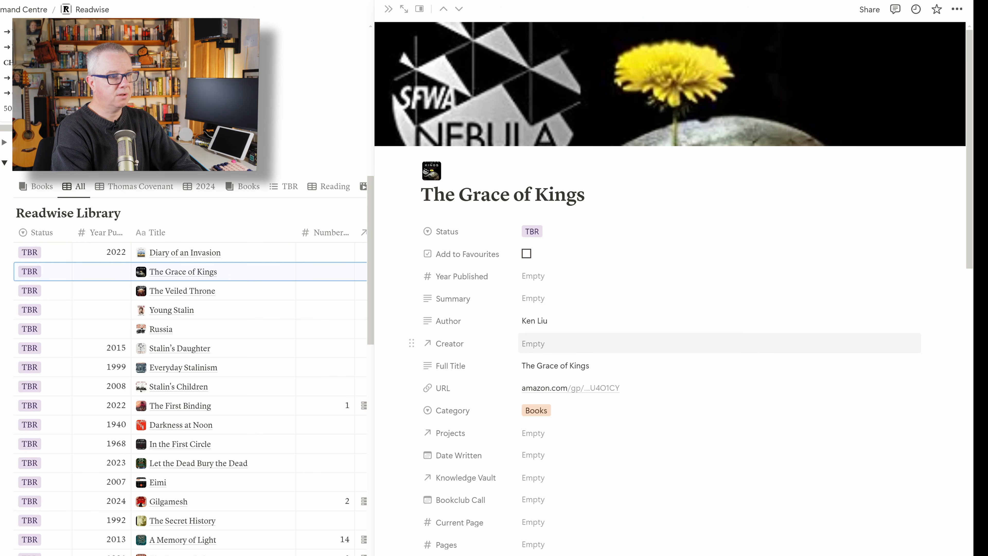
{"action": "left_click", "coordinate": [533, 343]}
{"action": "type", "text": "ken liu"}
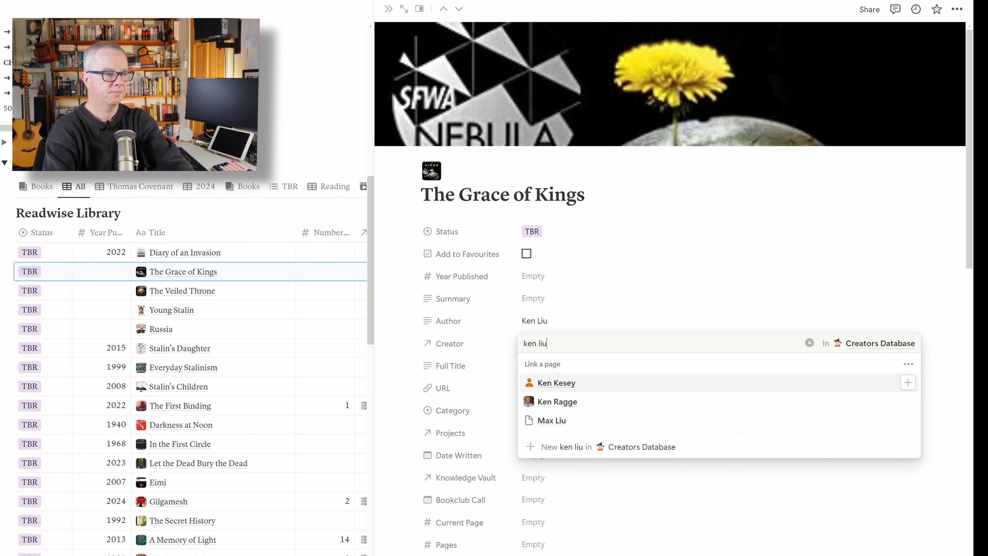
{"action": "key", "text": "BackSpace"}
{"action": "key", "text": "BackSpace"}
{"action": "key", "text": "BackSpace"}
{"action": "key", "text": "BackSpace"}
{"action": "key", "text": "BackSpace"}
{"action": "key", "text": "BackSpace"}
{"action": "key", "text": "BackSpace"}
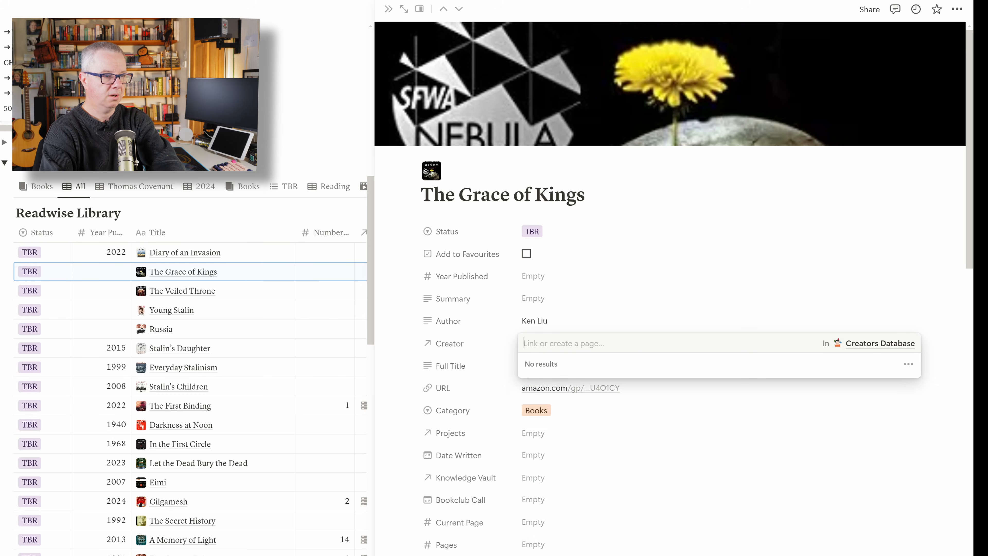
- Copy the Author value of The Grace of Kings into Creator and create a linked Ken Liu page in the Creators Database
{"action": "left_click", "coordinate": [535, 321]}
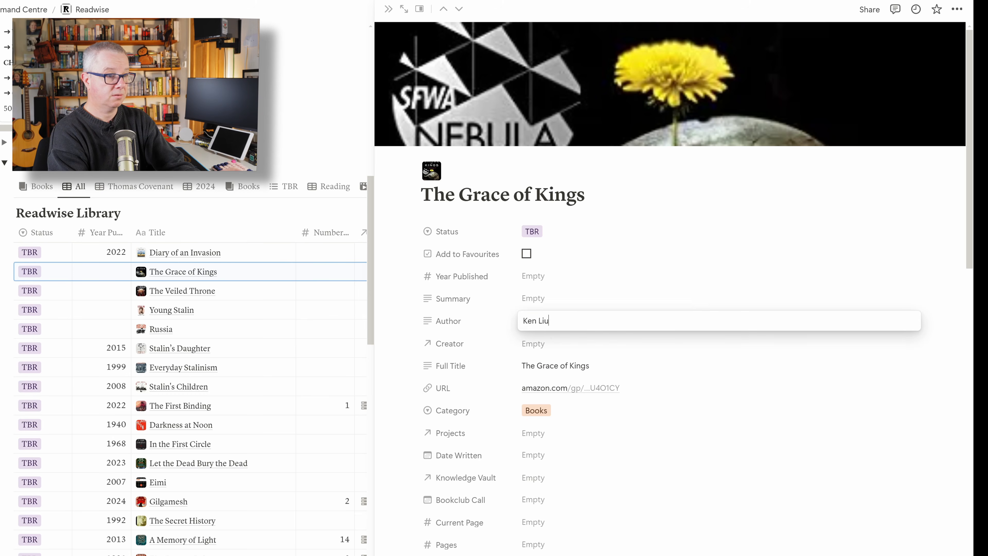
{"action": "key", "text": "ctrl+a"}
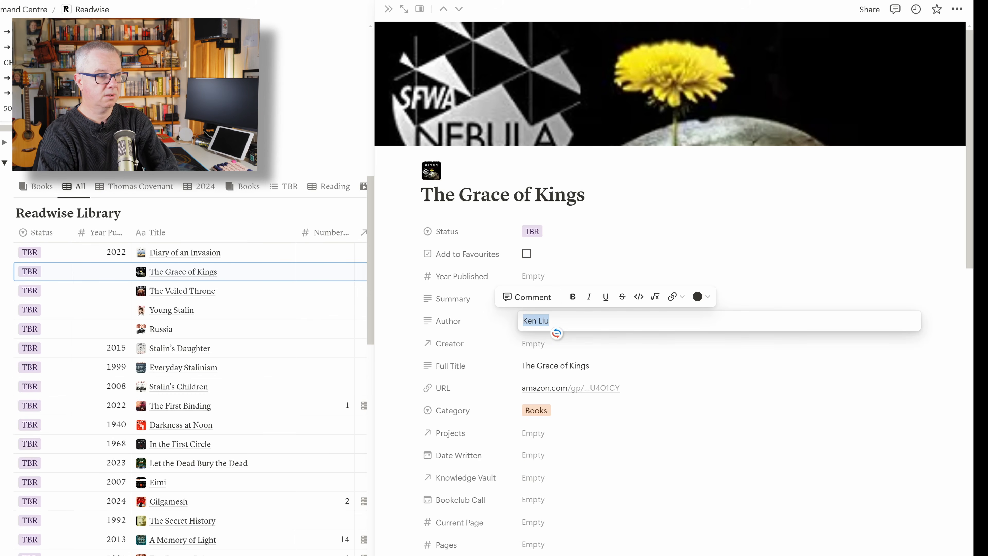
{"action": "key", "text": "ctrl+c"}
{"action": "key", "text": "Escape"}
{"action": "left_click", "coordinate": [533, 343]}
{"action": "key", "text": "ctrl+v"}
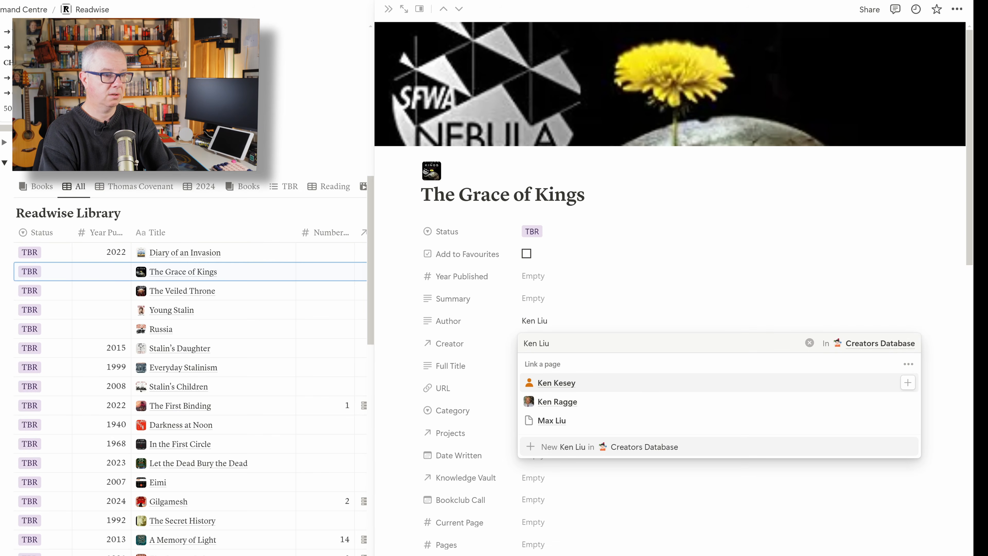
{"action": "key", "text": "Return"}
{"action": "key", "text": "Up"}
{"action": "key", "text": "Up"}
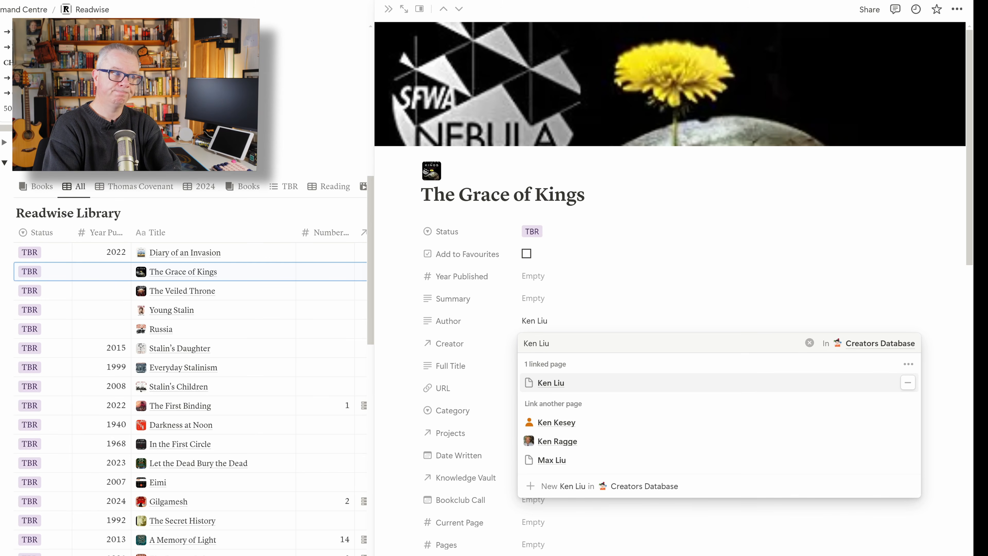
{"action": "key", "text": "Escape"}
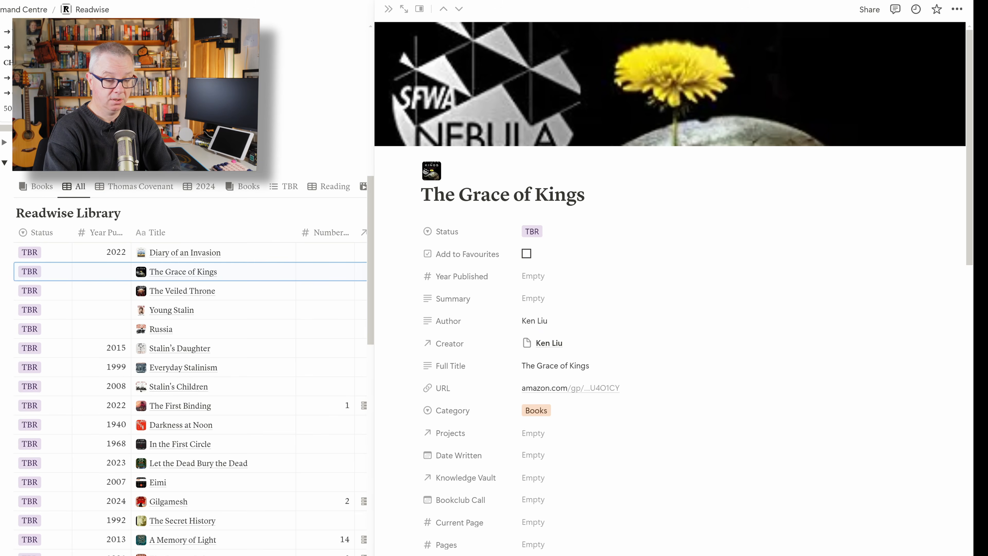
- Search the workspace for titles containing Three and Body, and close the search
{"action": "key", "text": "ctrl+p"}
{"action": "type", "text": "veil"}
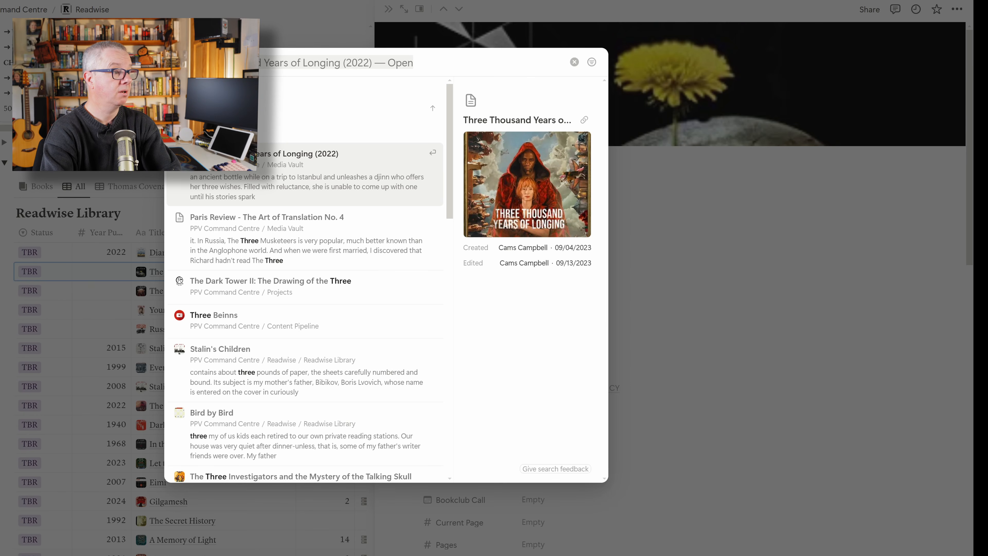
{"action": "key", "text": "BackSpace"}
{"action": "key", "text": "BackSpace"}
{"action": "key", "text": "BackSpace"}
{"action": "key", "text": "BackSpace"}
{"action": "key", "text": "BackSpace"}
{"action": "type", "text": "T"}
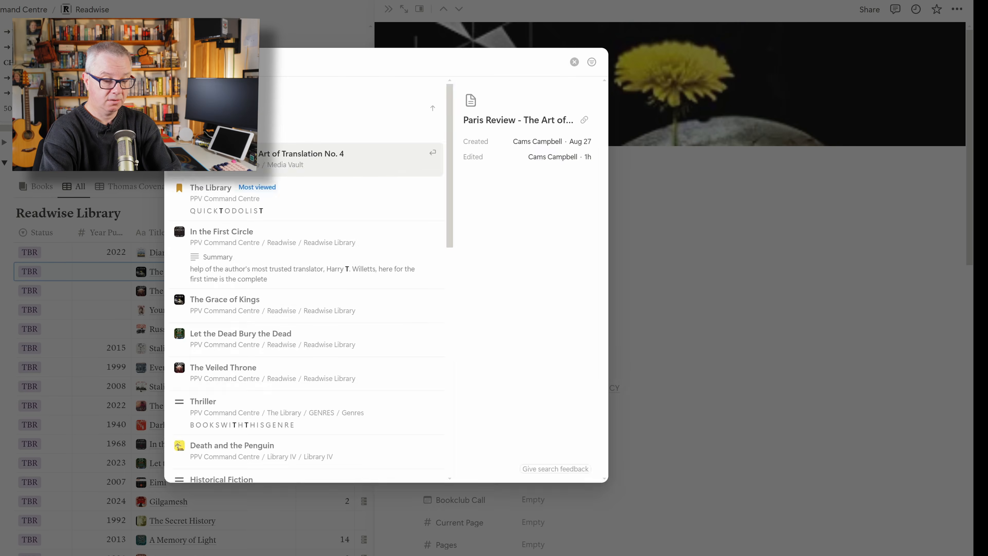
{"action": "type", "text": "he Body"}
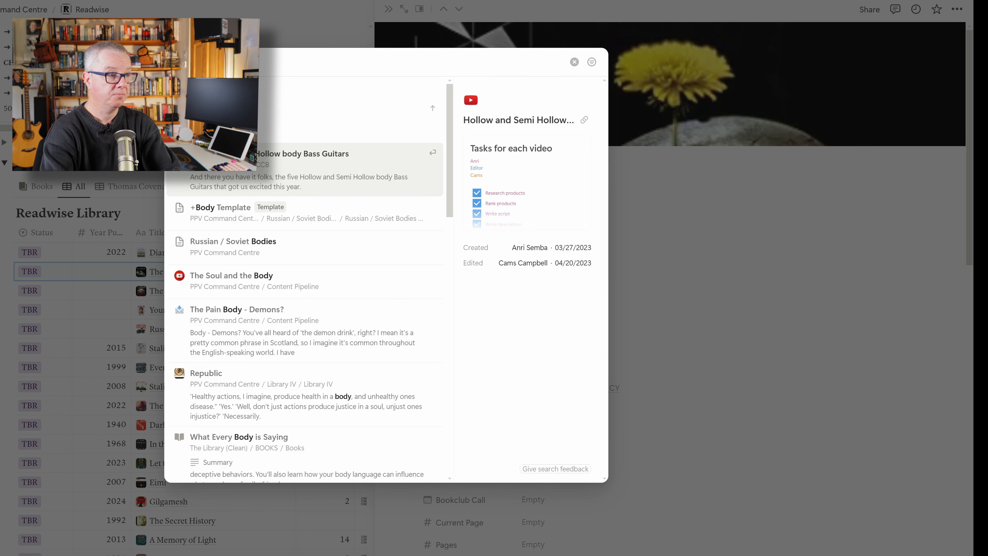
{"action": "key", "text": "Escape"}
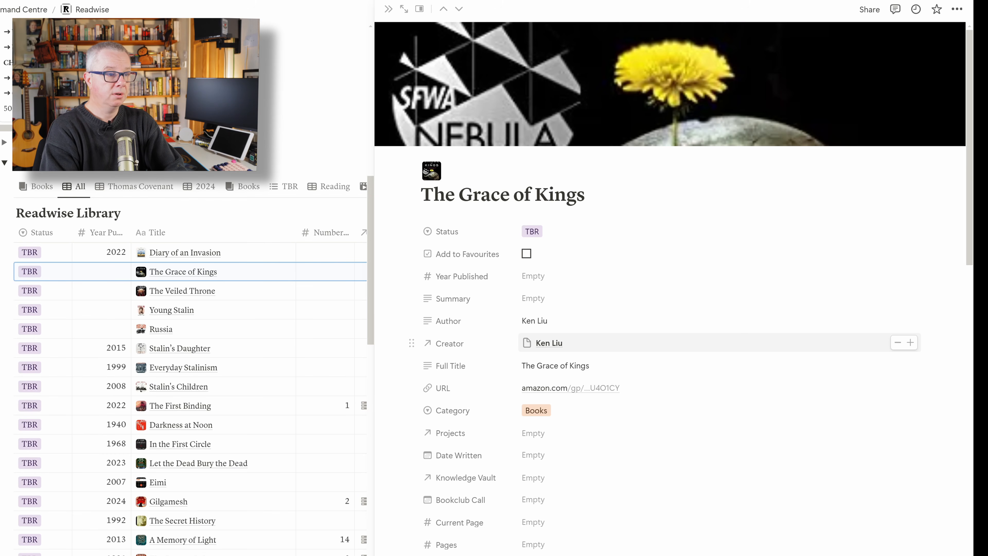
- Open the Ken Liu creator page from The Grace of Kings and set its Type to Writer and Translator
{"action": "left_click", "coordinate": [549, 342]}
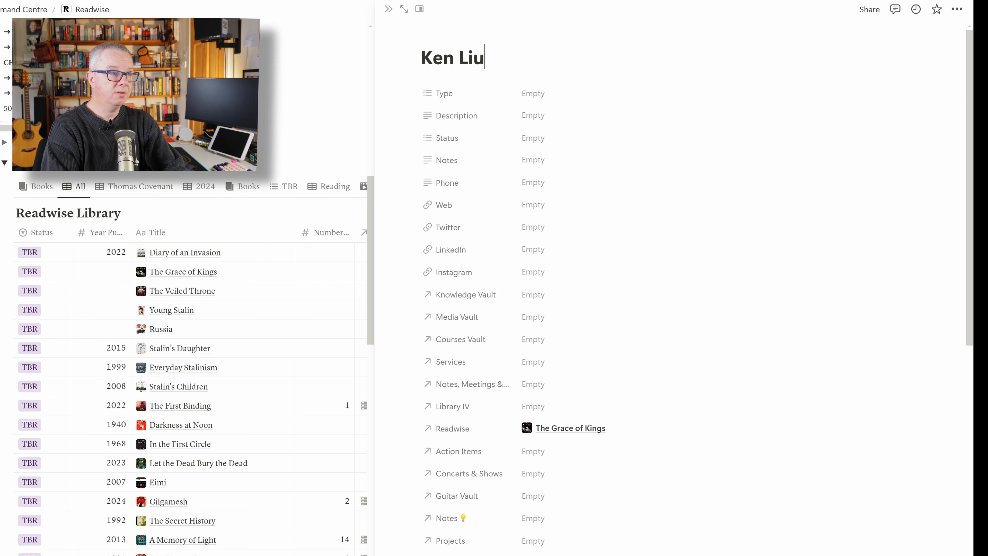
{"action": "left_click", "coordinate": [533, 93]}
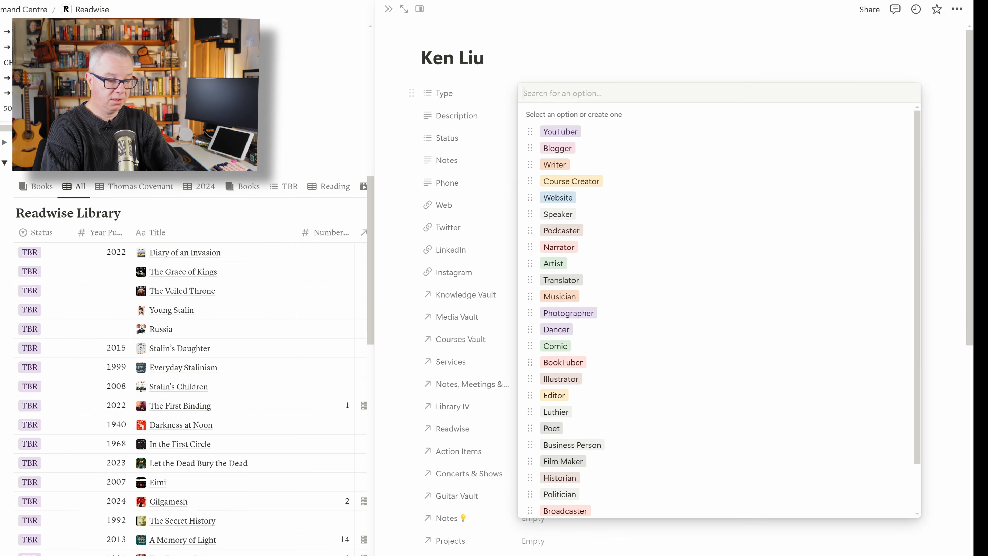
{"action": "type", "text": "wri"}
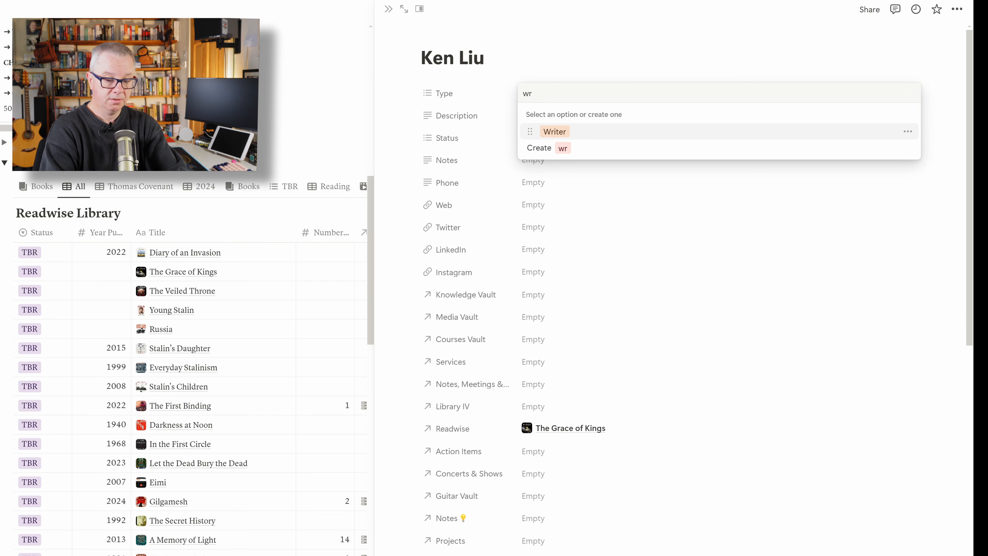
{"action": "key", "text": "Return"}
{"action": "type", "text": "tran"}
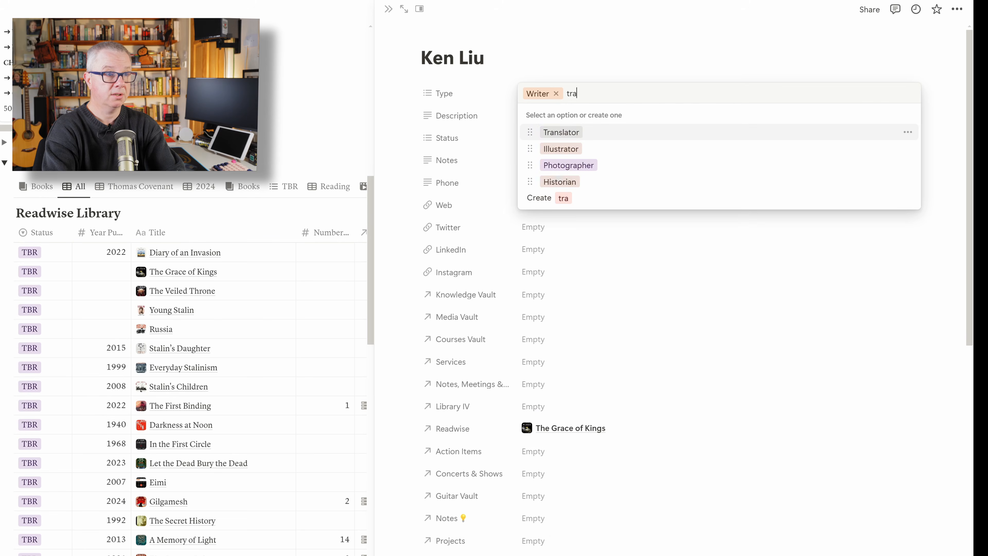
{"action": "key", "text": "Return"}
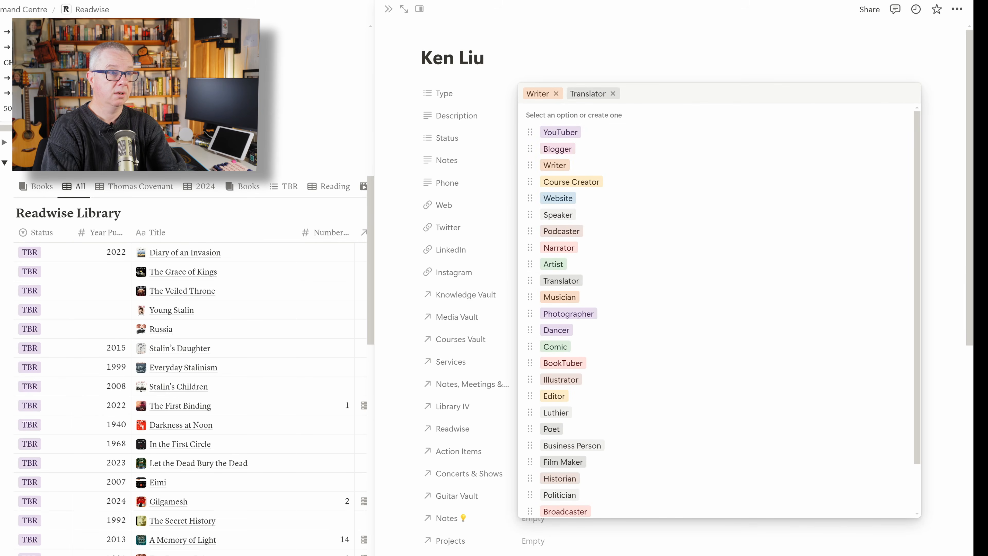
{"action": "key", "text": "Escape"}
- Add the writing-hand emoji as the icon of the Ken Liu creator page
{"action": "left_click", "coordinate": [445, 34]}
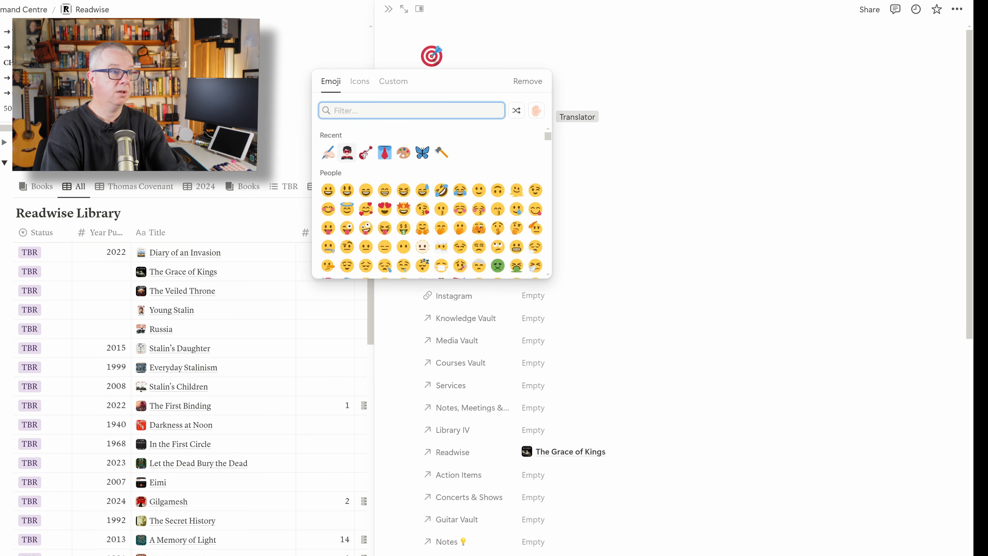
{"action": "left_click", "coordinate": [328, 152]}
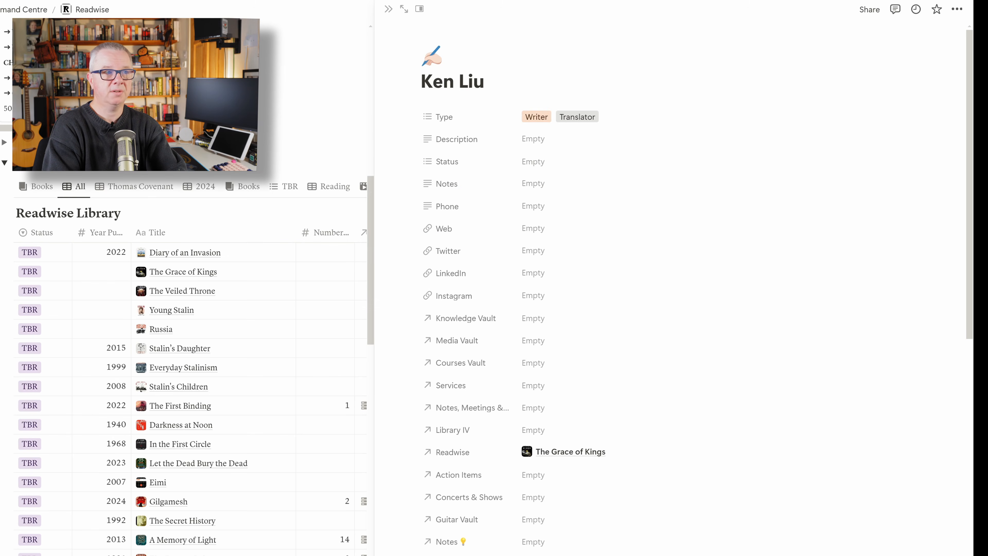
- Try the green person icon on the Ken Liu page, and switch back to the writing-hand emoji
{"action": "left_click", "coordinate": [432, 56]}
{"action": "left_click", "coordinate": [360, 81]}
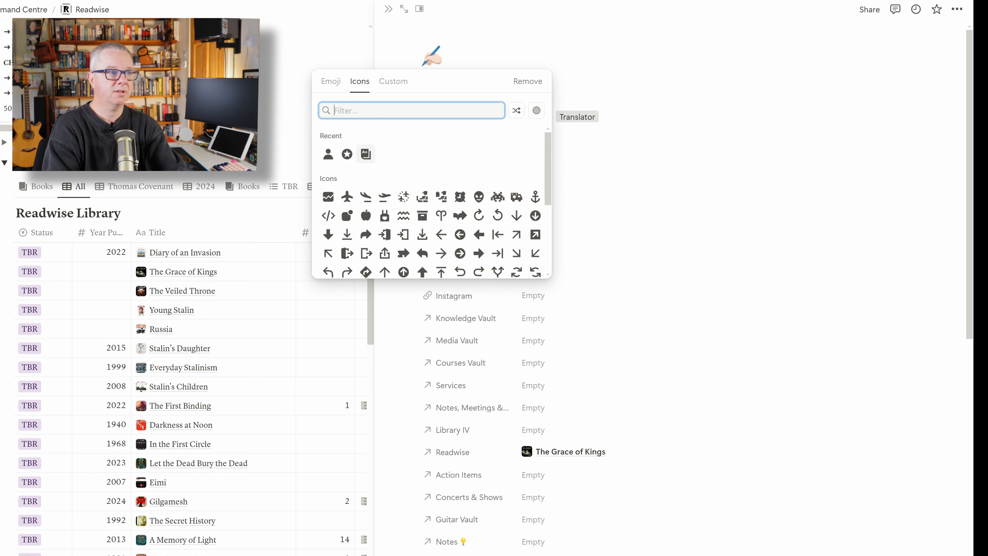
{"action": "mouse_move", "coordinate": [328, 154]}
{"action": "left_click", "coordinate": [289, 196]}
{"action": "left_click", "coordinate": [432, 55]}
{"action": "left_click", "coordinate": [330, 81]}
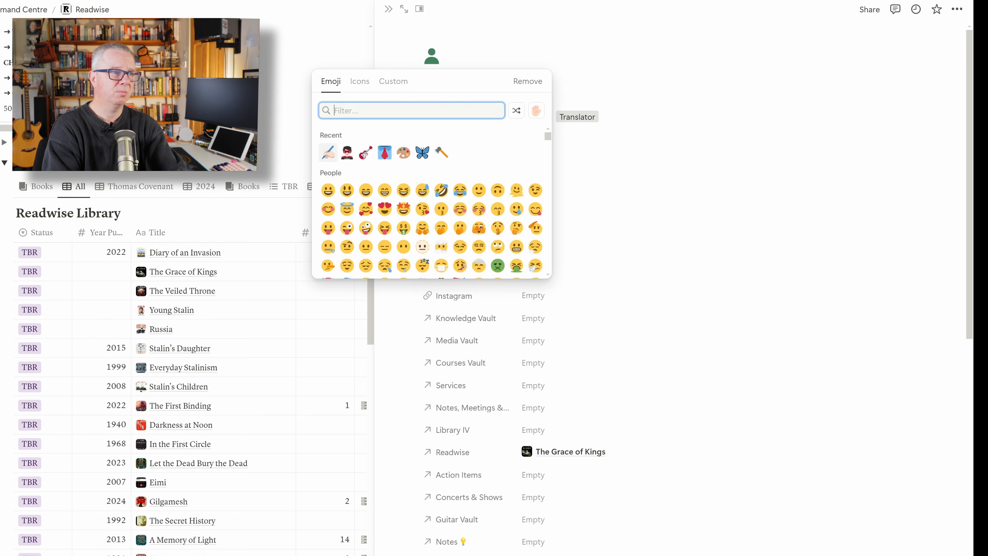
{"action": "left_click", "coordinate": [328, 152]}
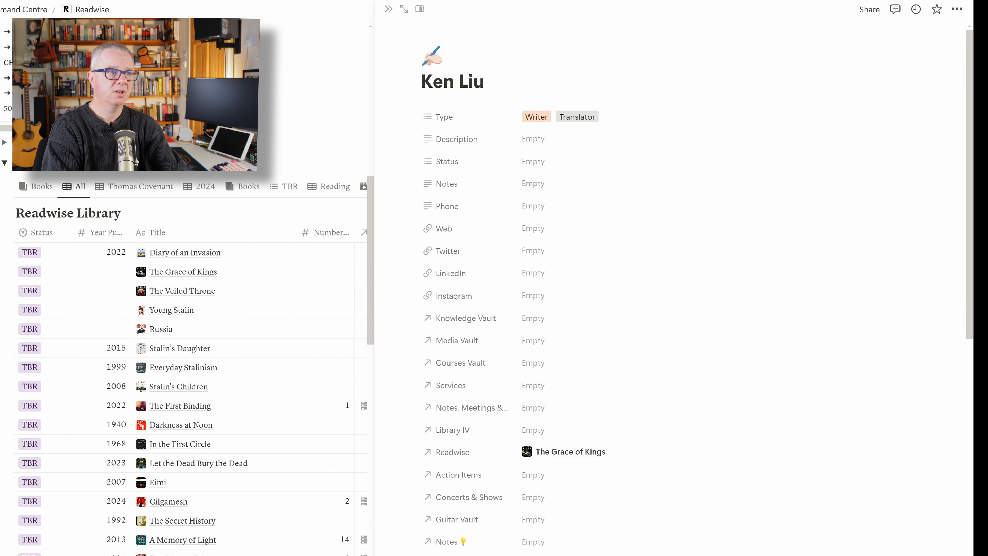
- Open The Grace of Kings from the Ken Liu page's Readwise relation and copy its title
{"action": "scroll", "coordinate": [661, 296], "scroll_direction": "down", "scroll_amount": 3}
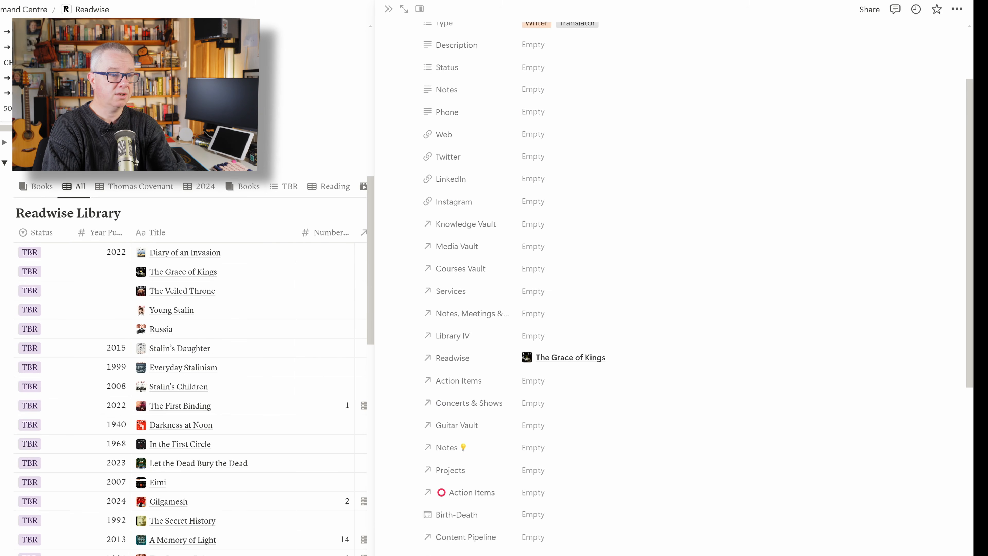
{"action": "left_click", "coordinate": [571, 358]}
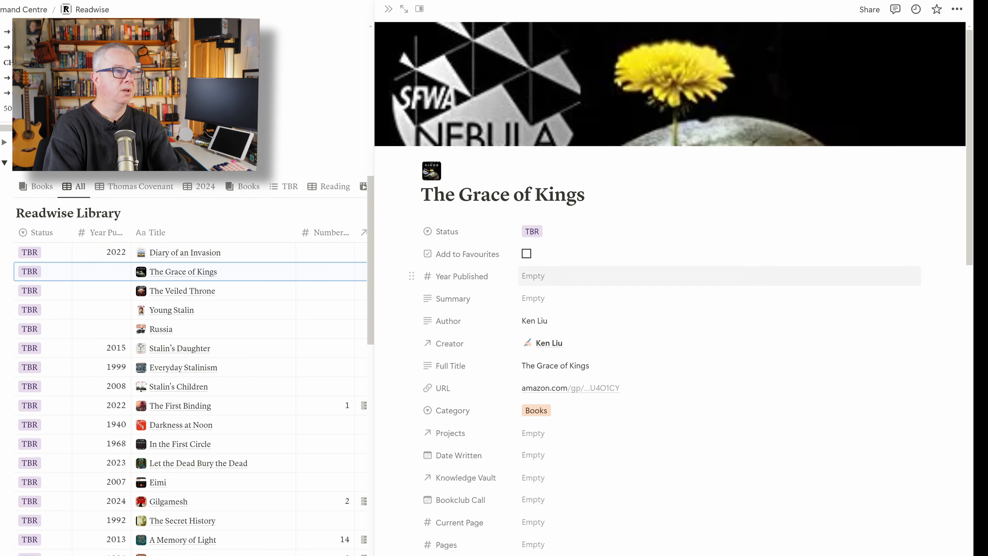
{"action": "left_click_drag", "start_coordinate": [584, 194], "coordinate": [421, 194]}
{"action": "key", "text": "ctrl+c"}
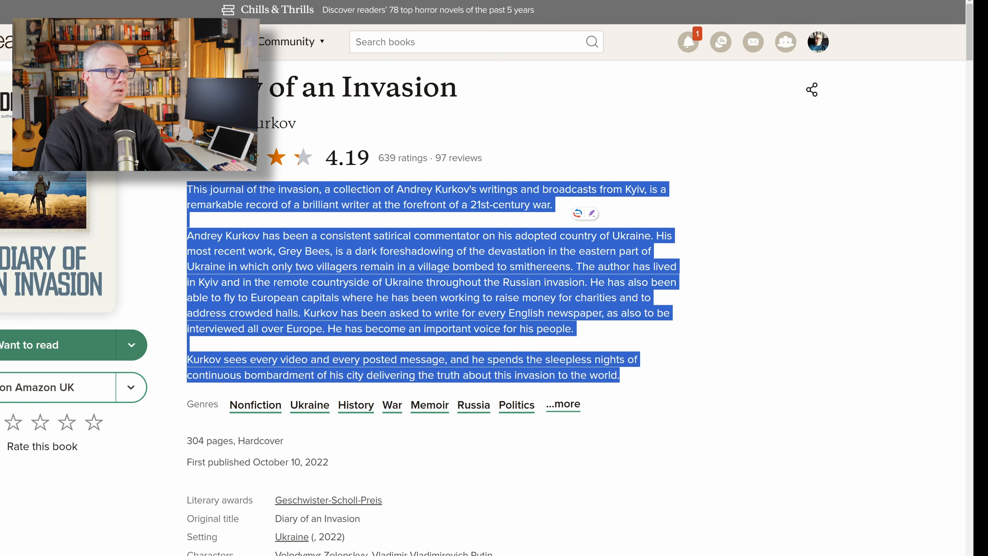
- Switch to Goodreads, search for the copied title and open The Grace of Kings (The Dandelion Dynasty, #1)
{"action": "left_click", "coordinate": [467, 42]}
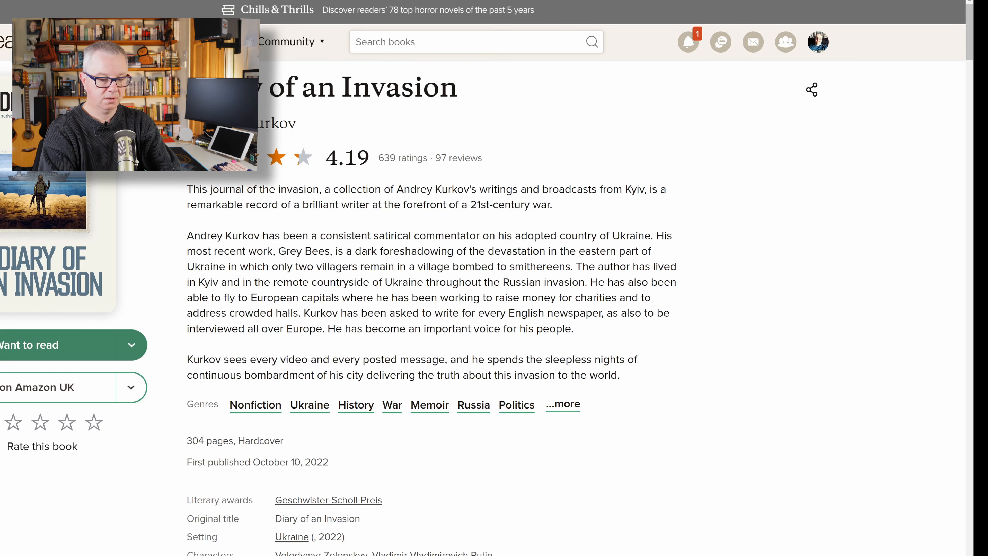
{"action": "key", "text": "ctrl+v"}
{"action": "key", "text": "Return"}
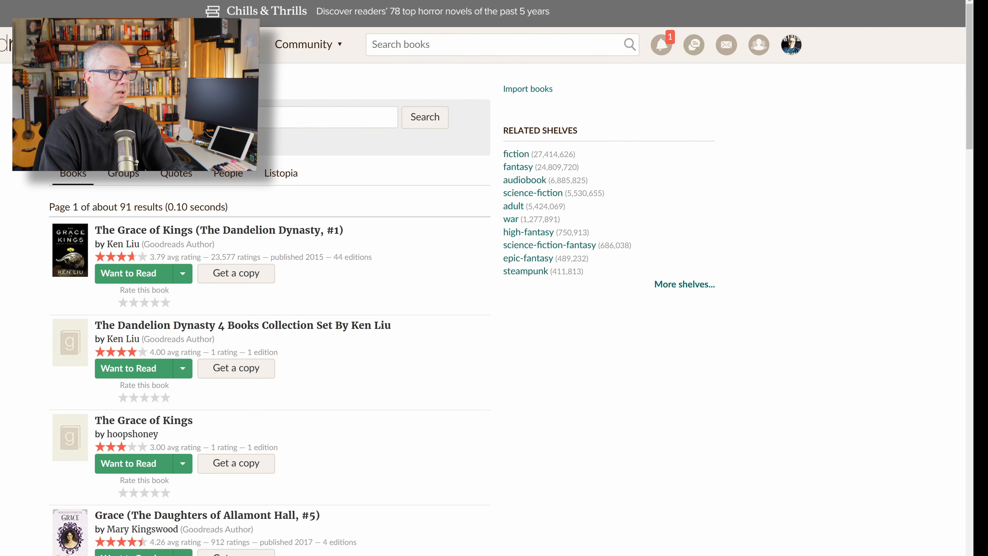
{"action": "left_click", "coordinate": [218, 230]}
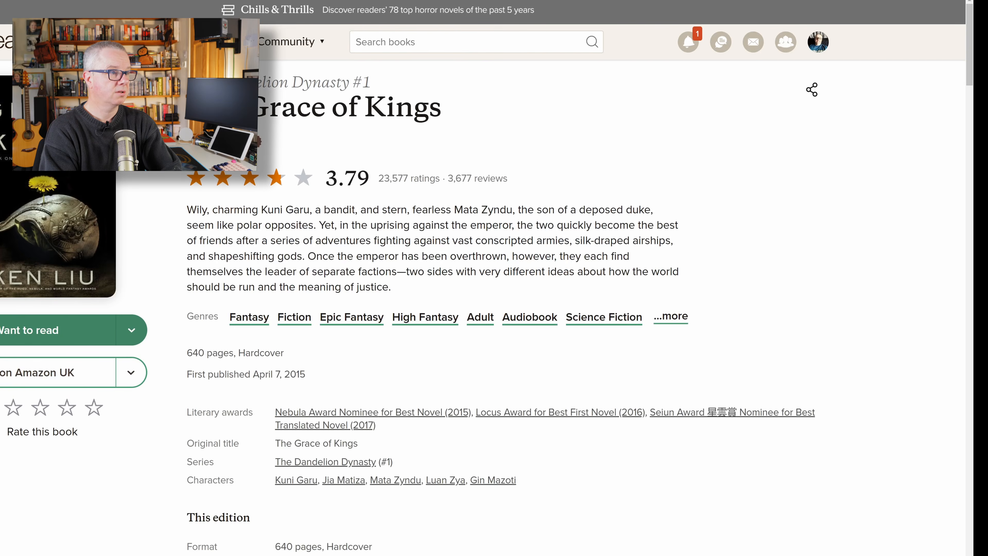
- Copy the Goodreads description into the Summary of The Grace of Kings in Notion and set Year Published to 2015
{"action": "left_click_drag", "start_coordinate": [391, 288], "coordinate": [187, 210]}
{"action": "key", "text": "ctrl+c"}
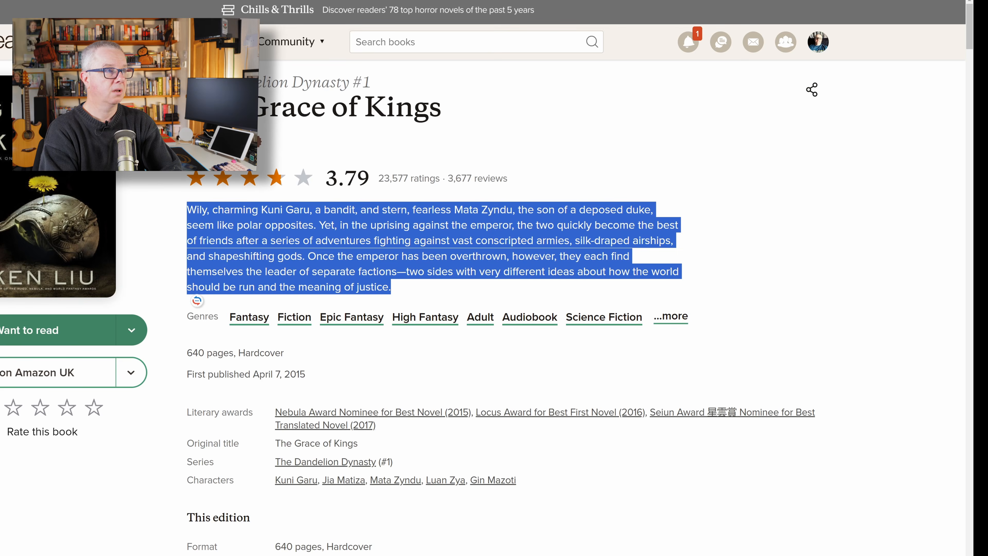
{"action": "key", "text": "alt+Tab"}
{"action": "left_click", "coordinate": [545, 277]}
{"action": "type", "text": "2015"}
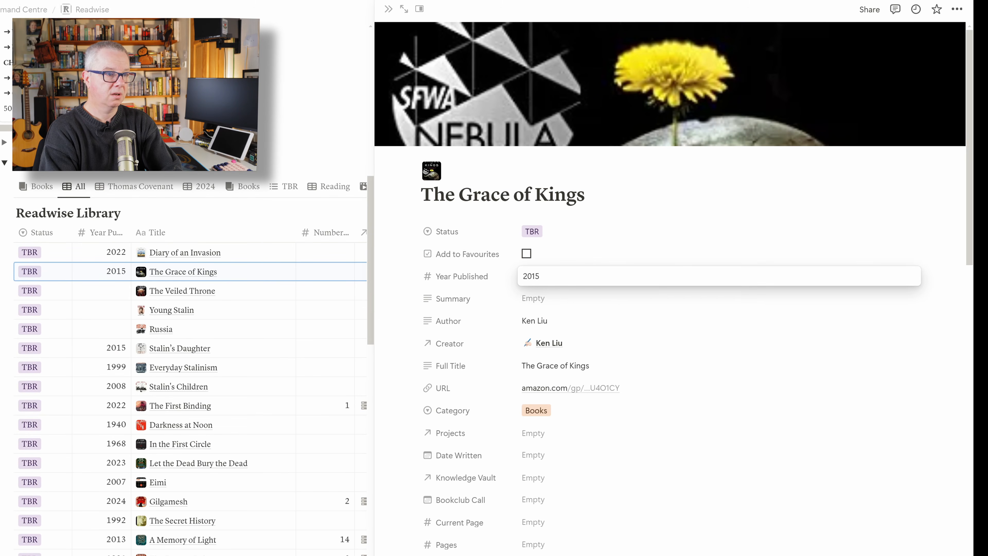
{"action": "key", "text": "Tab"}
{"action": "key", "text": "ctrl+v"}
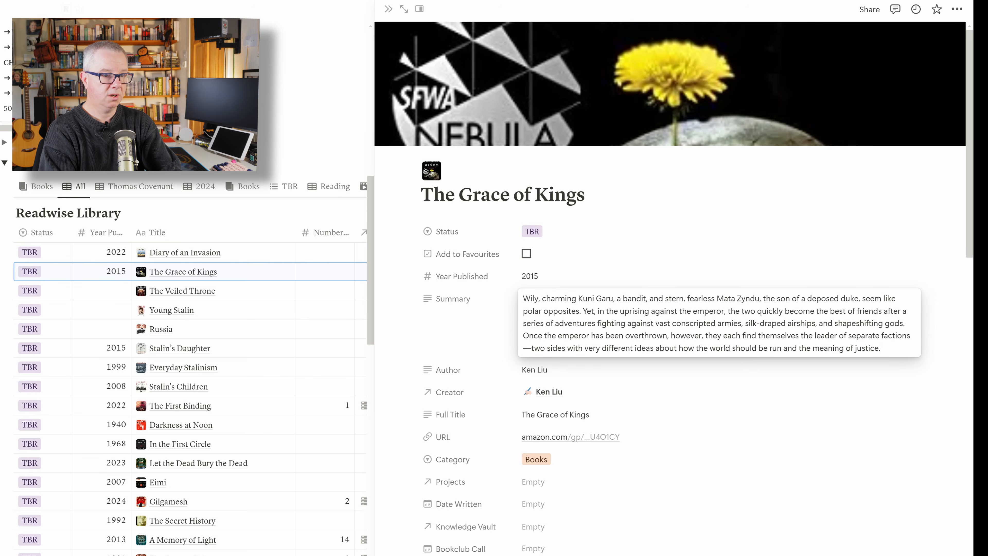
{"action": "key", "text": "Escape"}
- Set the Format of The Grace of Kings to Physical and Fiction / Non Fiction to Fiction
{"action": "scroll", "coordinate": [673, 288], "scroll_direction": "down", "scroll_amount": 5}
{"action": "scroll", "coordinate": [673, 423], "scroll_direction": "down", "scroll_amount": 3}
{"action": "left_click", "coordinate": [673, 445]}
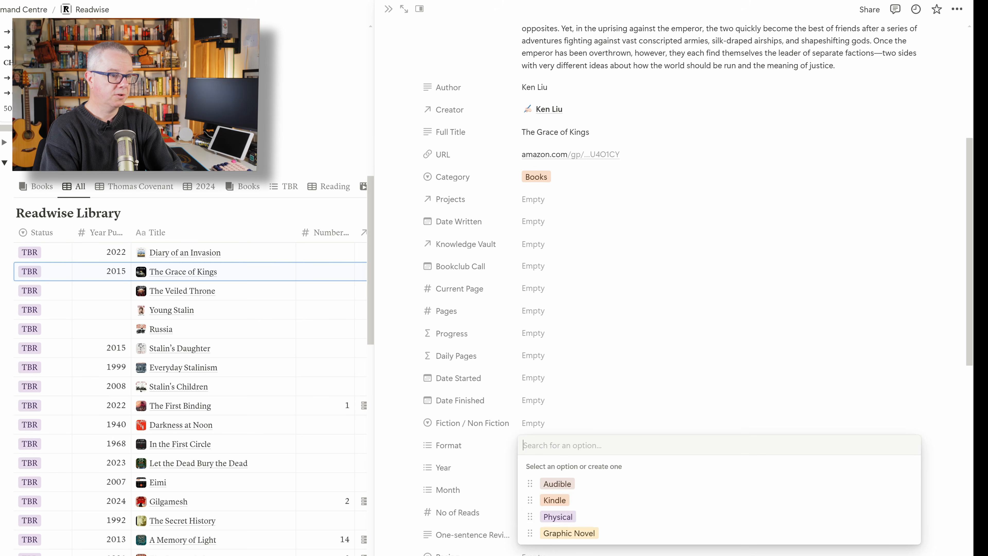
{"action": "left_click", "coordinate": [558, 517]}
{"action": "left_click", "coordinate": [558, 423]}
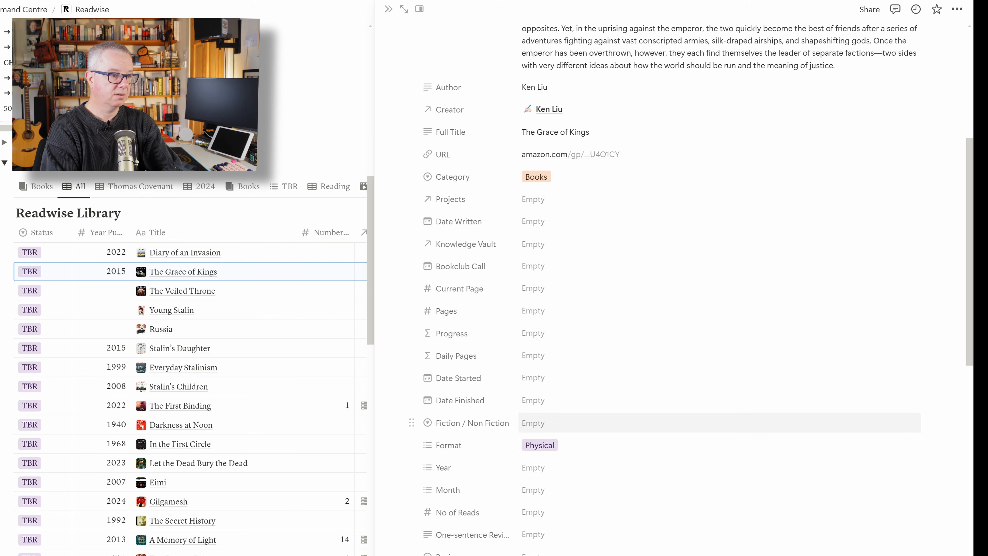
{"action": "left_click", "coordinate": [558, 423]}
{"action": "left_click", "coordinate": [555, 478]}
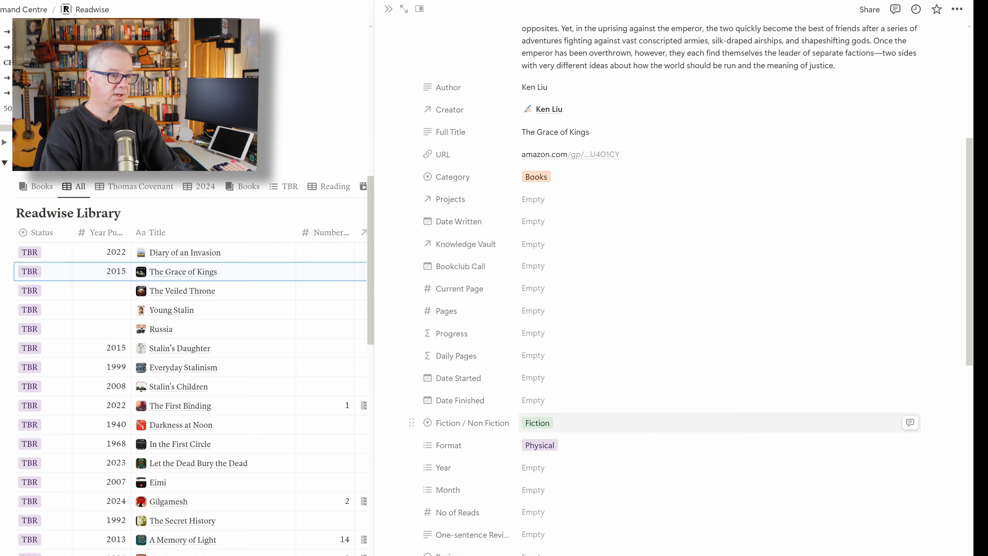
- Link the Fantasy page in Genres and set Genre to Fantasy for The Grace of Kings
{"action": "scroll", "coordinate": [673, 311], "scroll_direction": "down", "scroll_amount": 8}
{"action": "scroll", "coordinate": [672, 272], "scroll_direction": "down", "scroll_amount": 2}
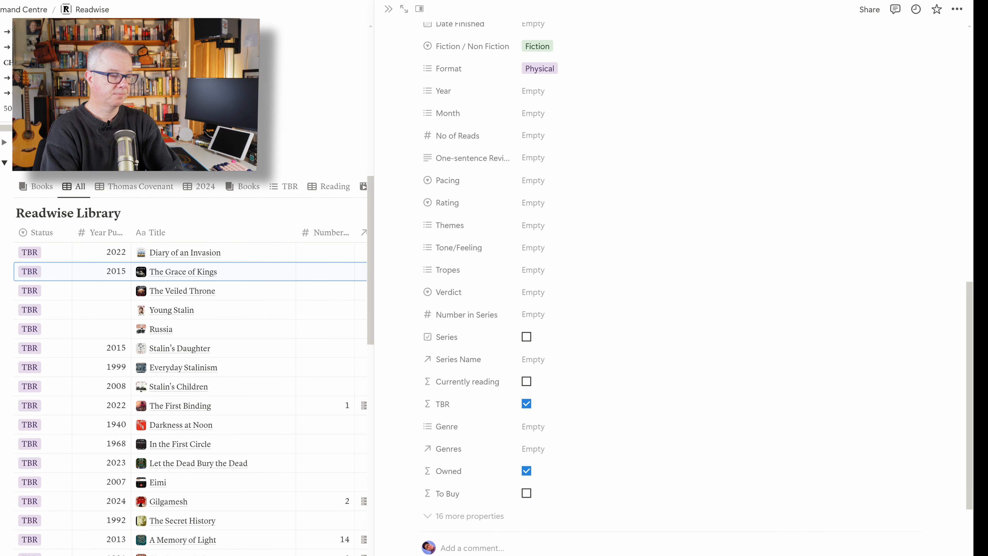
{"action": "left_click", "coordinate": [533, 449]}
{"action": "type", "text": "fan"}
{"action": "key", "text": "Return"}
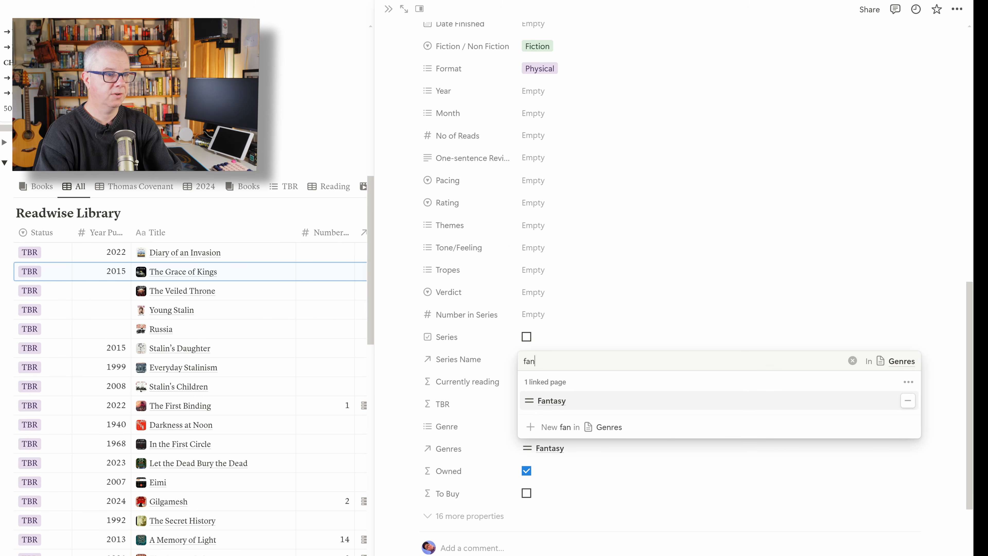
{"action": "key", "text": "Escape"}
{"action": "left_click", "coordinate": [533, 426]}
{"action": "type", "text": "fa"}
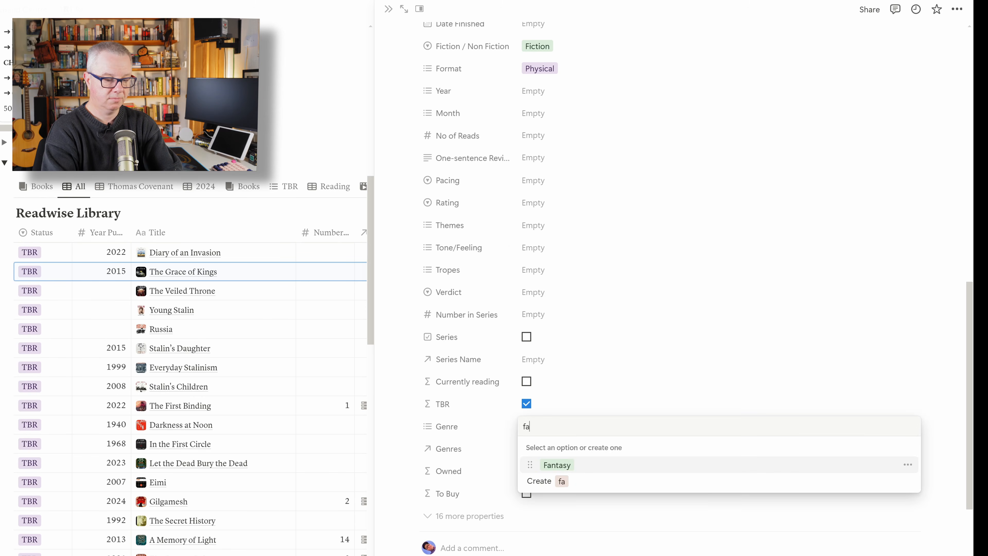
{"action": "key", "text": "Return"}
{"action": "key", "text": "Escape"}
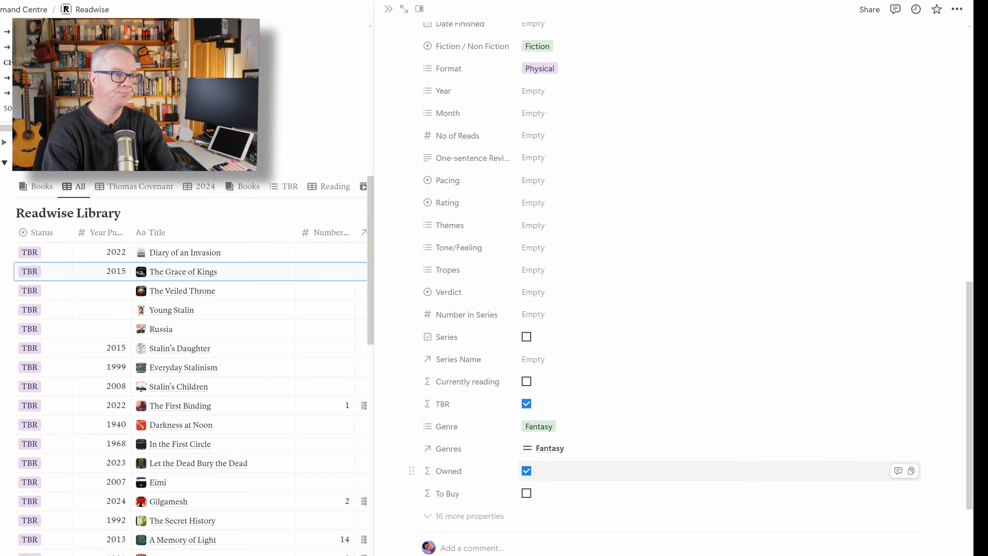
- Mark The Grace of Kings as part of a series and set Number in Series to 1
{"action": "scroll", "coordinate": [669, 351], "scroll_direction": "down", "scroll_amount": 6}
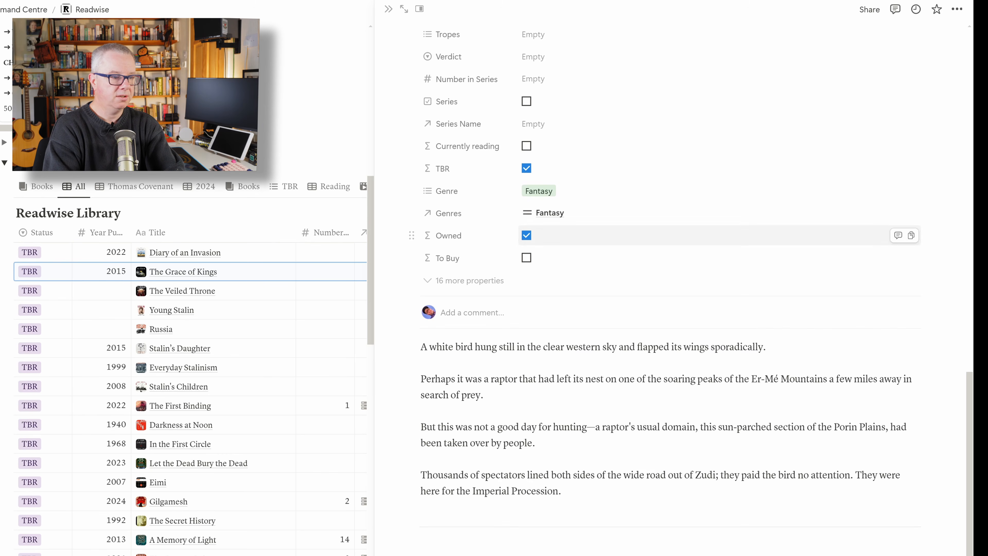
{"action": "scroll", "coordinate": [670, 272], "scroll_direction": "up", "scroll_amount": 8}
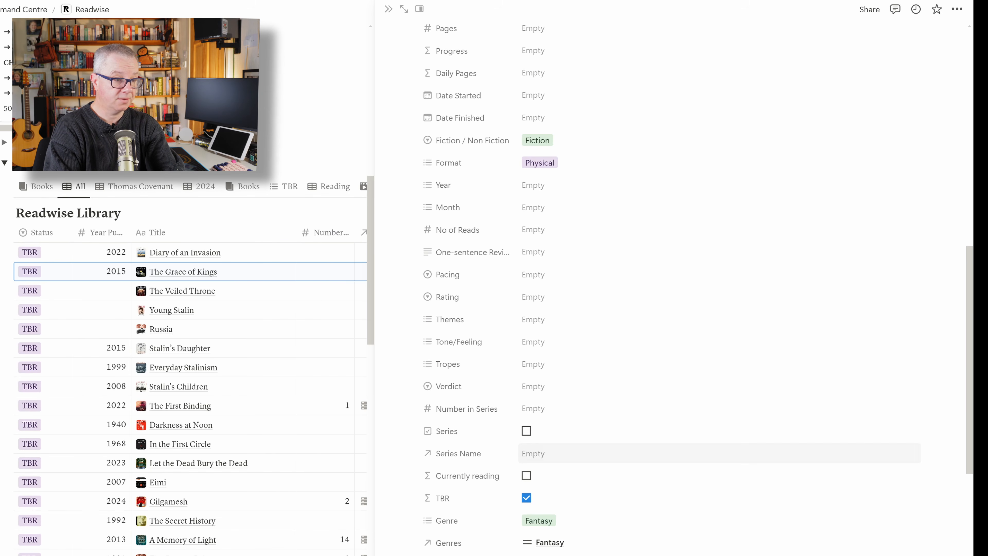
{"action": "left_click", "coordinate": [527, 431]}
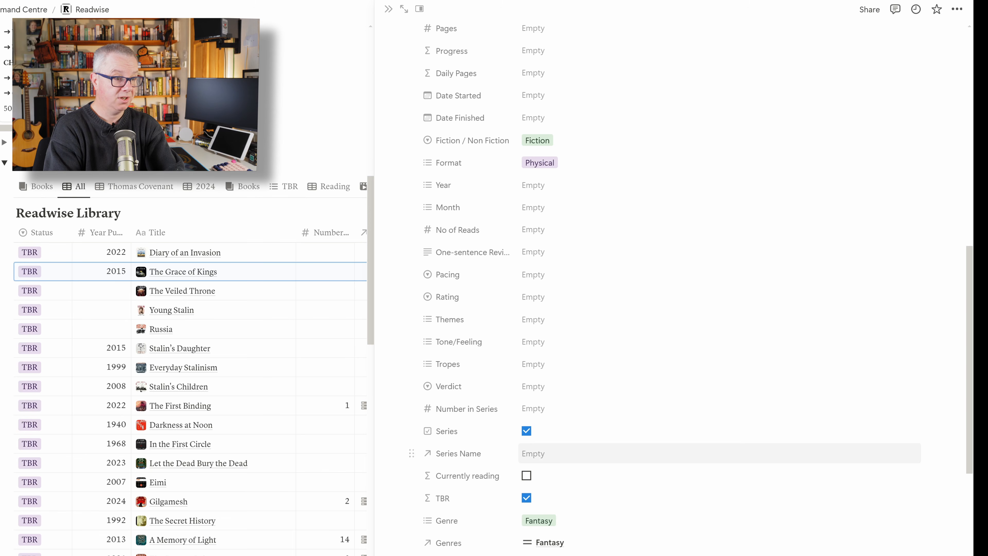
{"action": "left_click", "coordinate": [533, 408]}
{"action": "key", "text": "Return"}
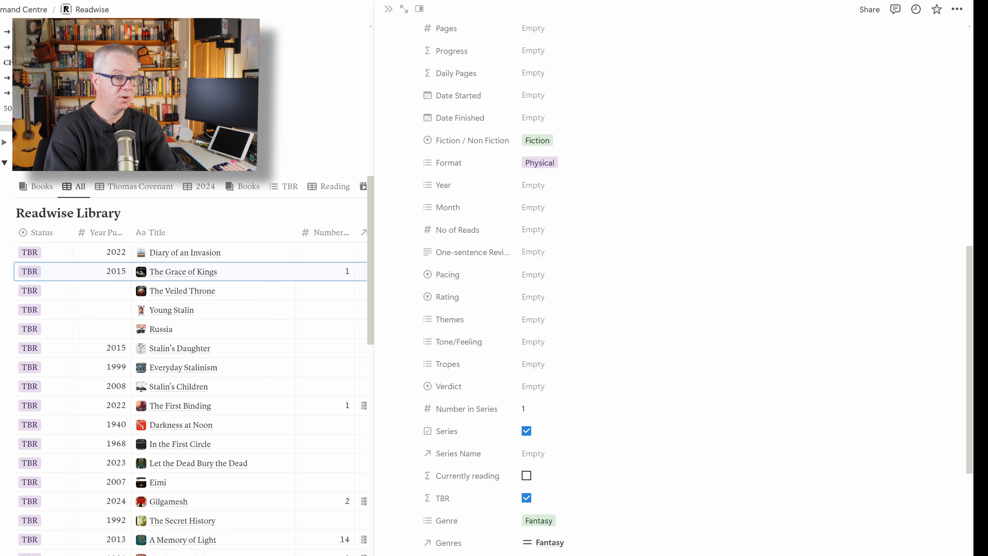
- Create a new page named The Dandelion Dynasty in the Series database and link it as the book's Series Name
{"action": "left_click", "coordinate": [533, 453]}
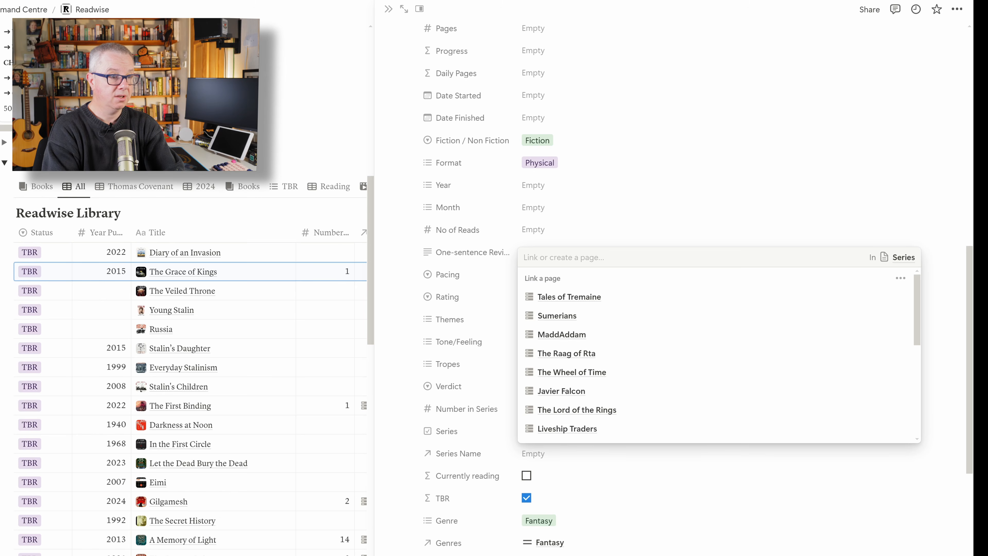
{"action": "type", "text": "The3"}
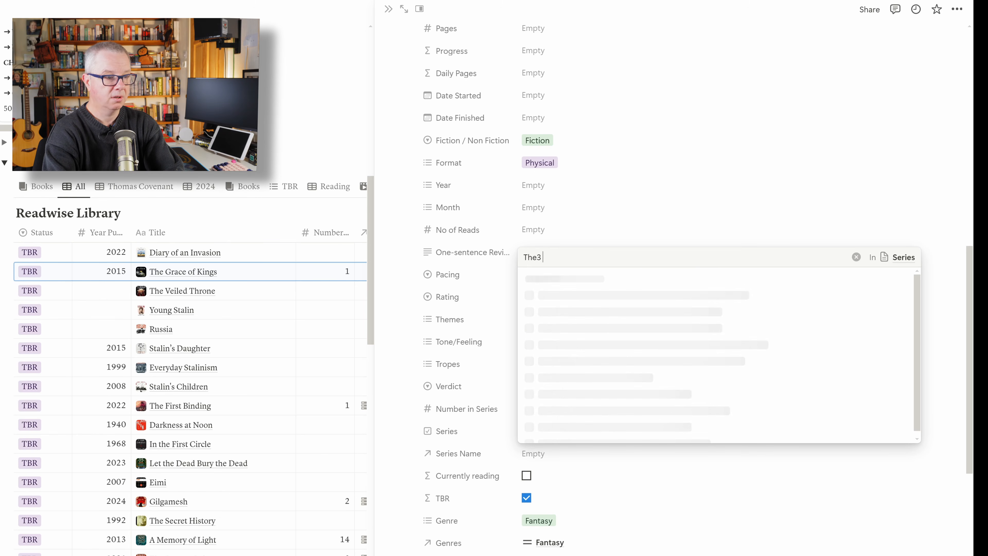
{"action": "key", "text": "BackSpace"}
{"action": "type", "text": "e "}
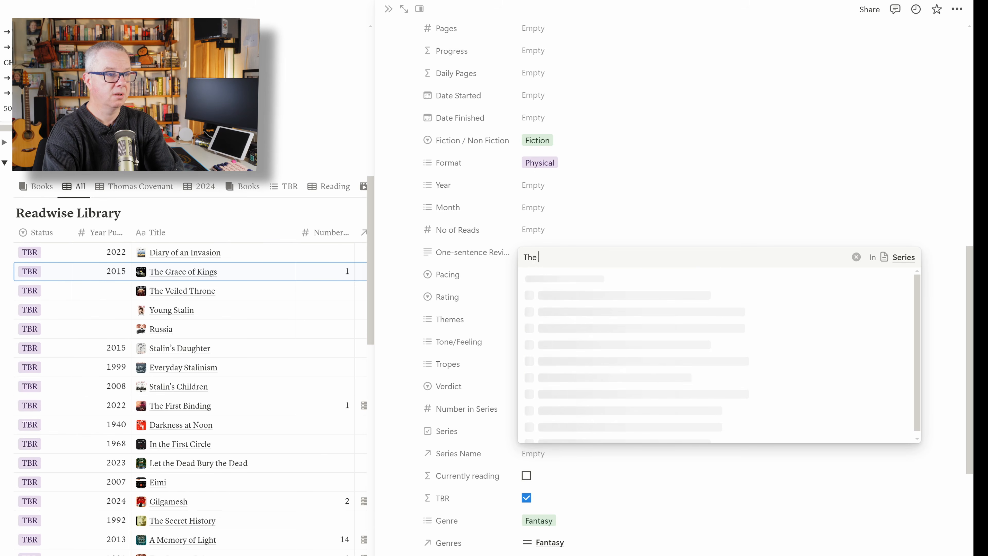
{"action": "type", "text": "Dandelion Dyn"}
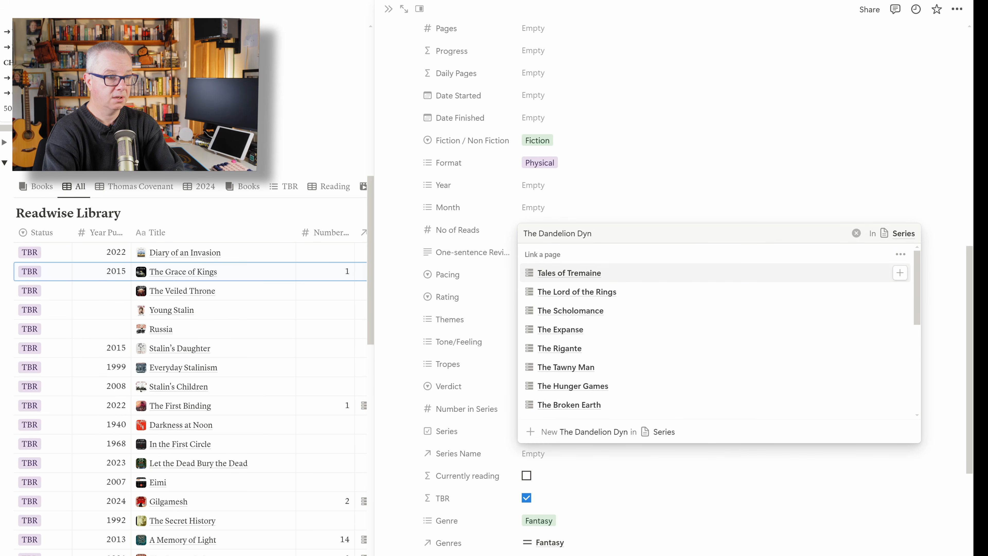
{"action": "type", "text": "asty"}
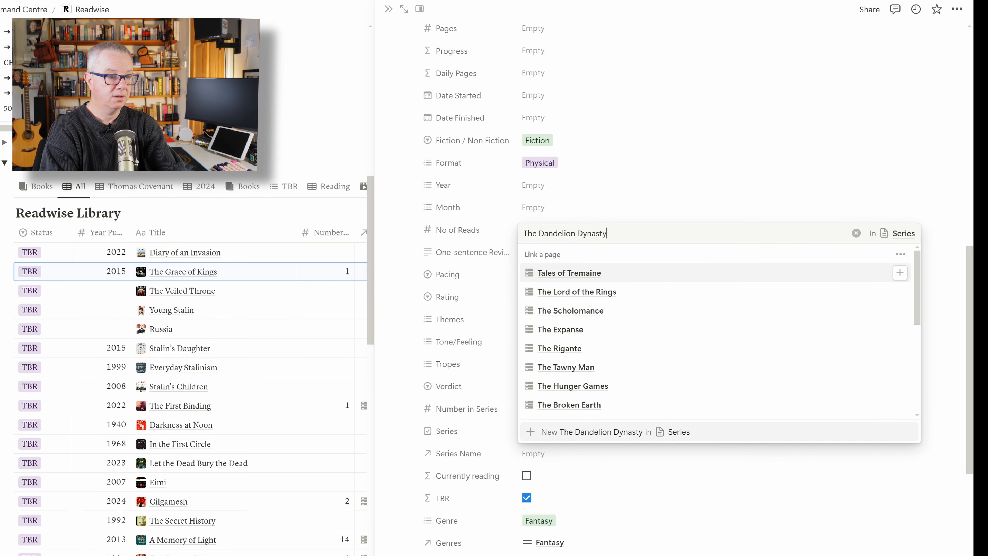
{"action": "key", "text": "Return"}
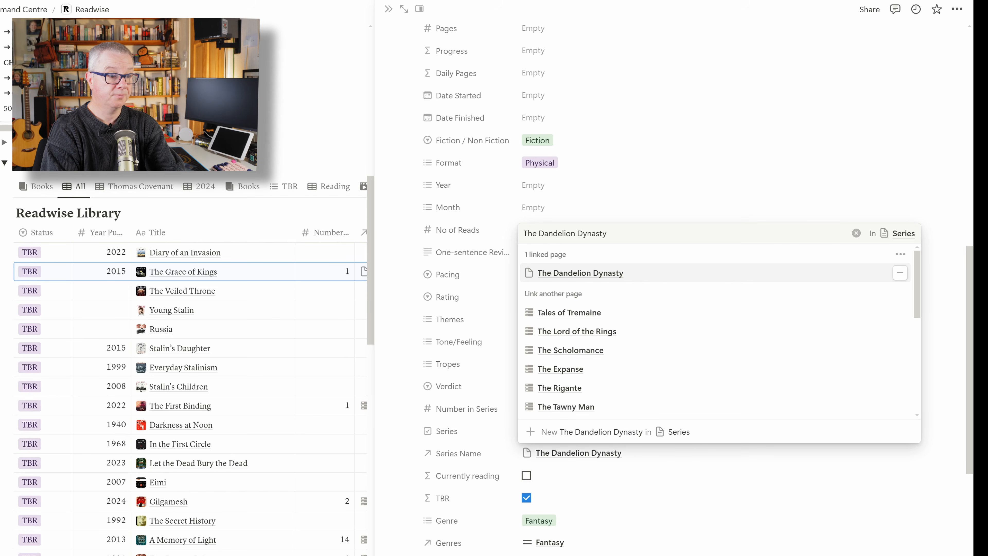
{"action": "key", "text": "Escape"}
- Open The Dandelion Dynasty series page and link Ken Liu as its Creator
{"action": "left_click", "coordinate": [579, 453]}
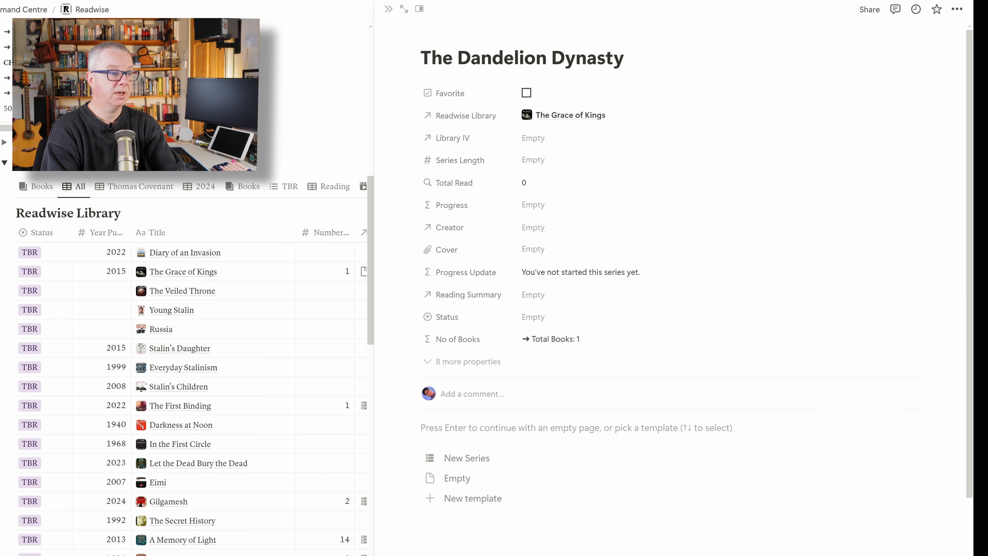
{"action": "left_click", "coordinate": [533, 227]}
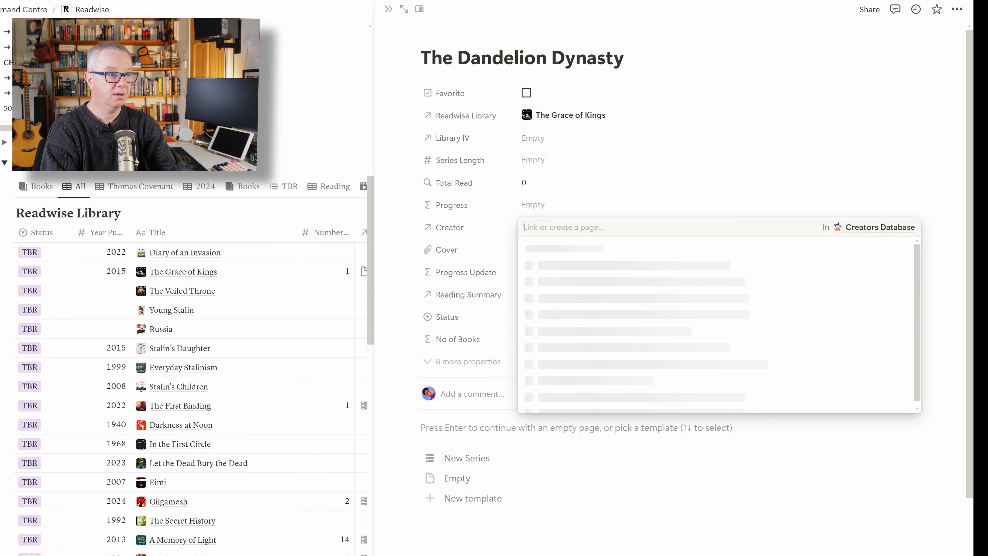
{"action": "type", "text": "Ken"}
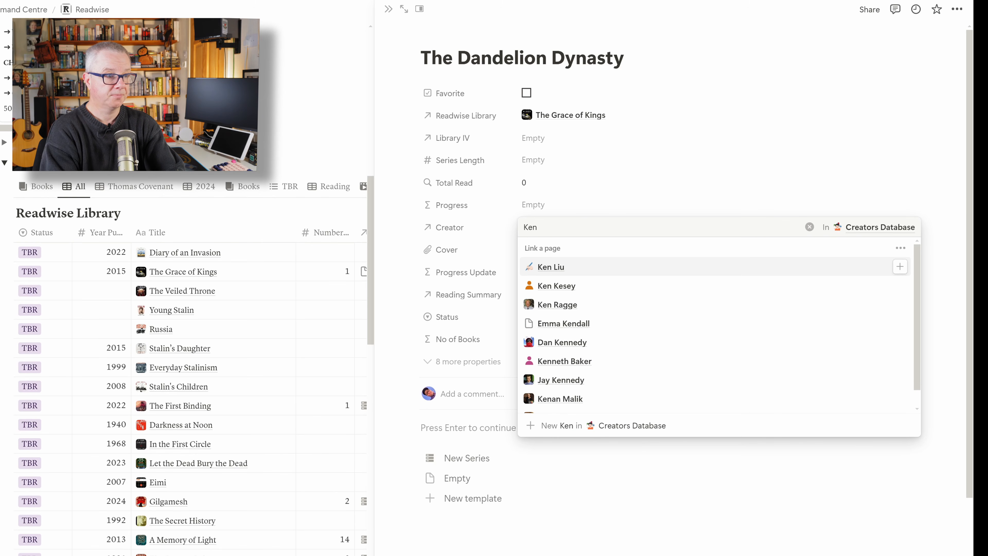
{"action": "key", "text": "Return"}
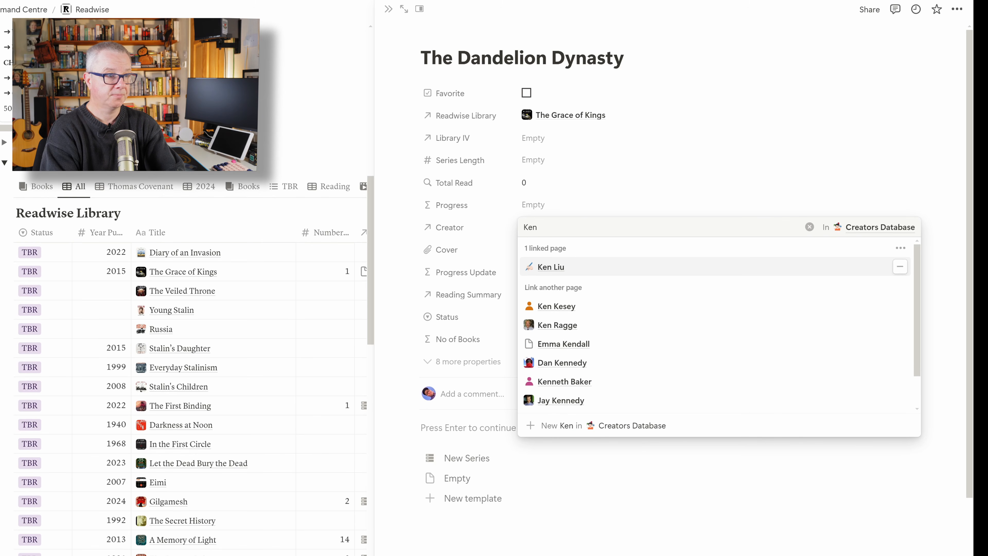
- Check the numbered books of The Dandelion Dynasty on Goodreads and set the Notion series page's Series Length to 4
{"action": "key", "text": "Escape"}
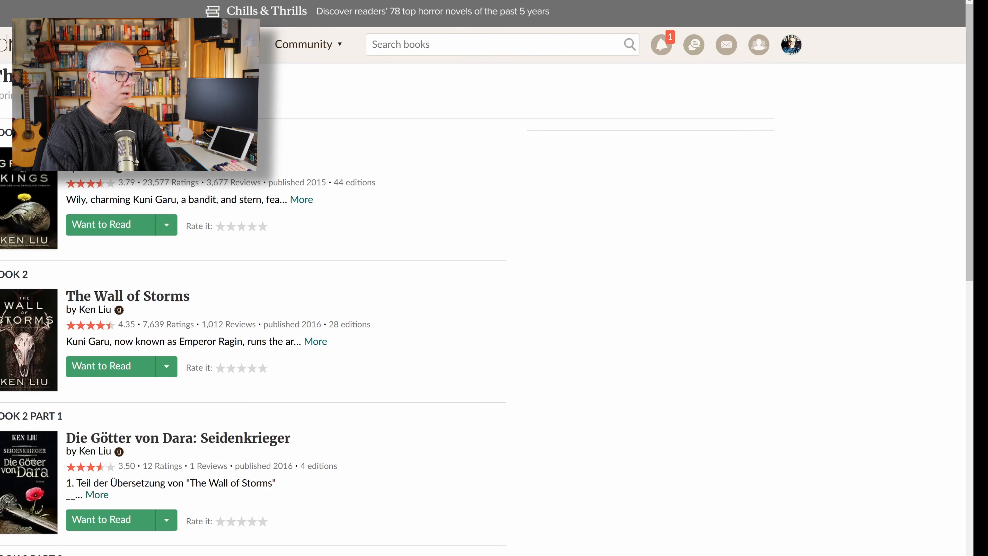
{"action": "scroll", "coordinate": [253, 311], "scroll_direction": "down", "scroll_amount": 5}
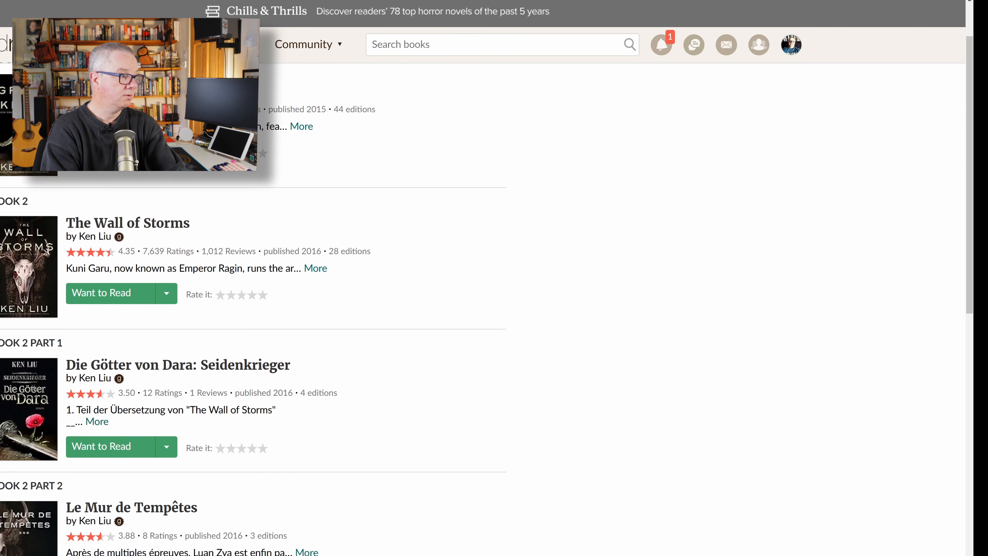
{"action": "scroll", "coordinate": [253, 311], "scroll_direction": "down", "scroll_amount": 6}
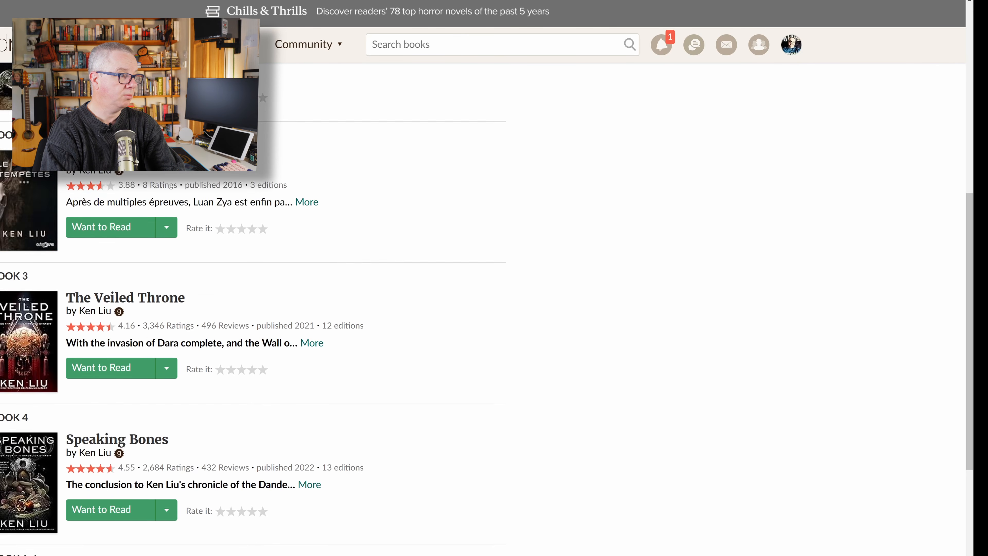
{"action": "scroll", "coordinate": [253, 311], "scroll_direction": "down", "scroll_amount": 2}
{"action": "scroll", "coordinate": [252, 312], "scroll_direction": "up", "scroll_amount": 6}
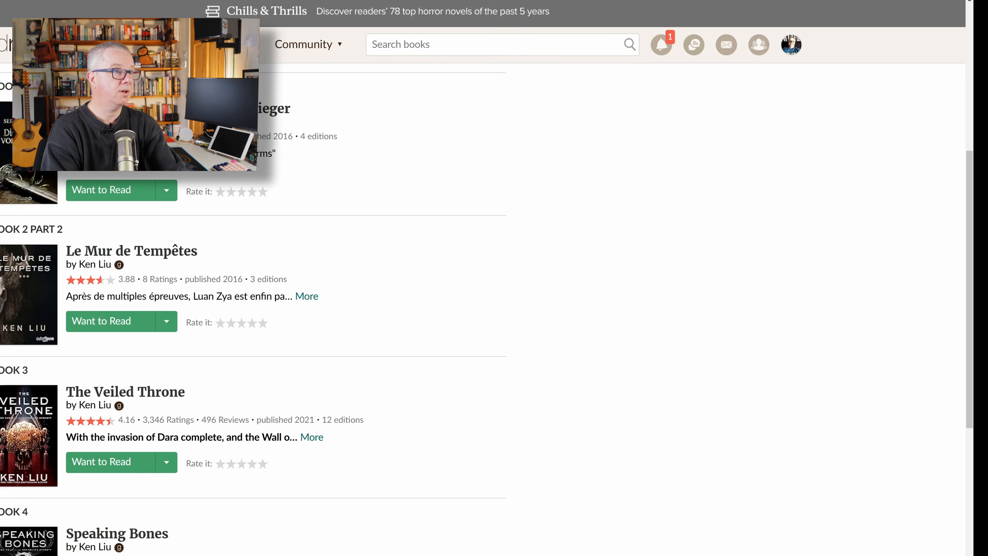
{"action": "key", "text": "ctrl+Tab"}
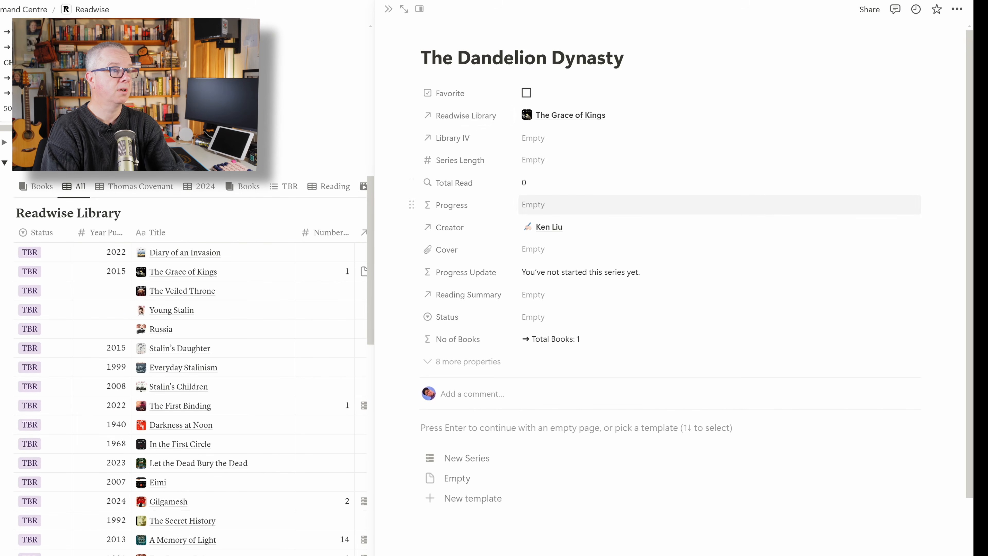
{"action": "left_click", "coordinate": [545, 160]}
{"action": "type", "text": "4"}
{"action": "key", "text": "Return"}
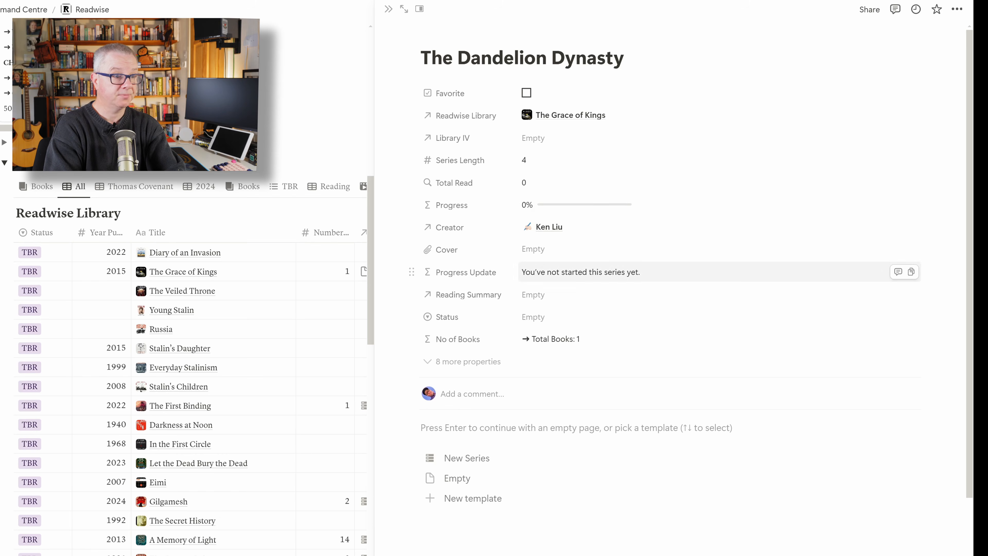
- Apply the New Series template to The Dandelion Dynasty page and set its Status to Want to Read
{"action": "left_click", "coordinate": [467, 458]}
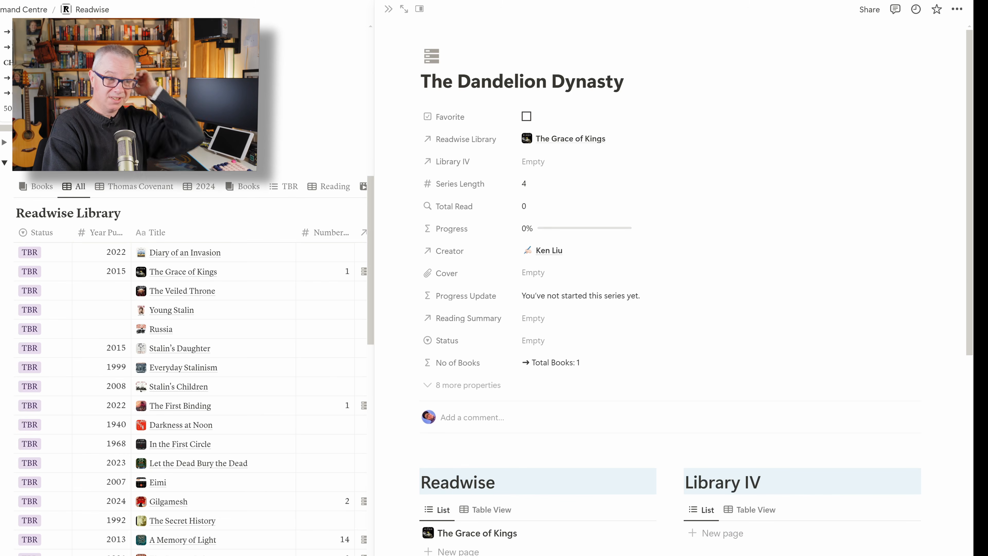
{"action": "left_click", "coordinate": [544, 341]}
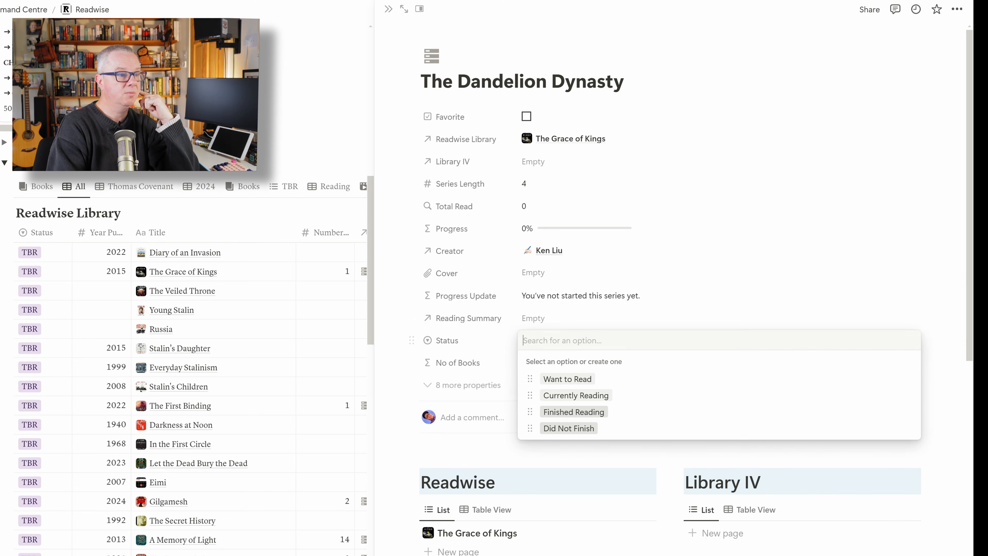
{"action": "key", "text": "Return"}
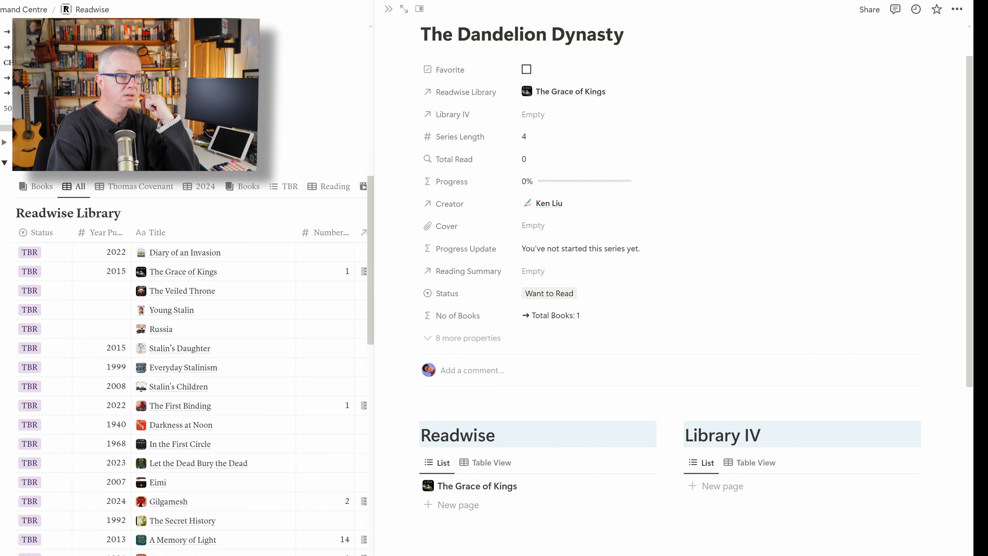
- Review the series page's properties and its Readwise, Library IV, Media and Content sections
{"action": "scroll", "coordinate": [677, 288], "scroll_direction": "down", "scroll_amount": 5}
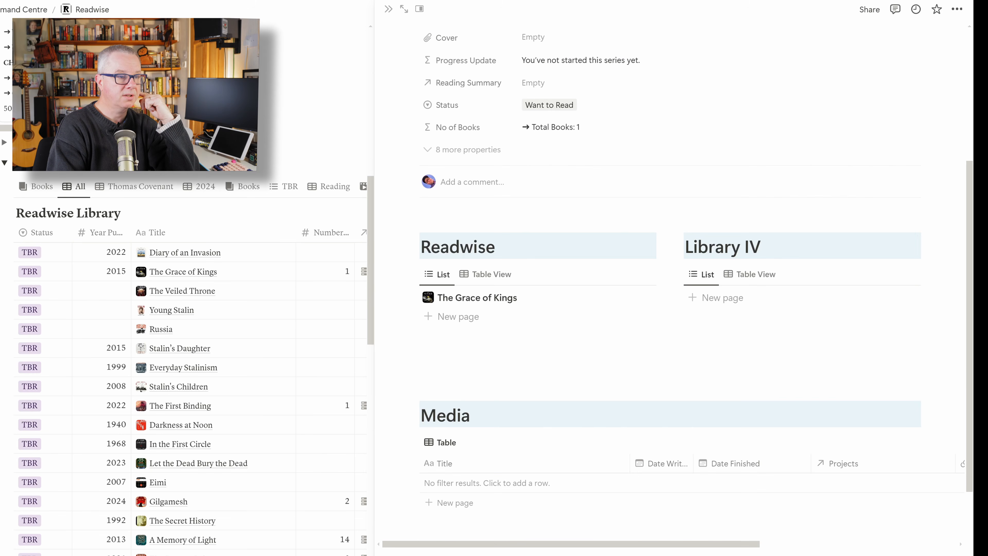
{"action": "scroll", "coordinate": [677, 288], "scroll_direction": "up", "scroll_amount": 5}
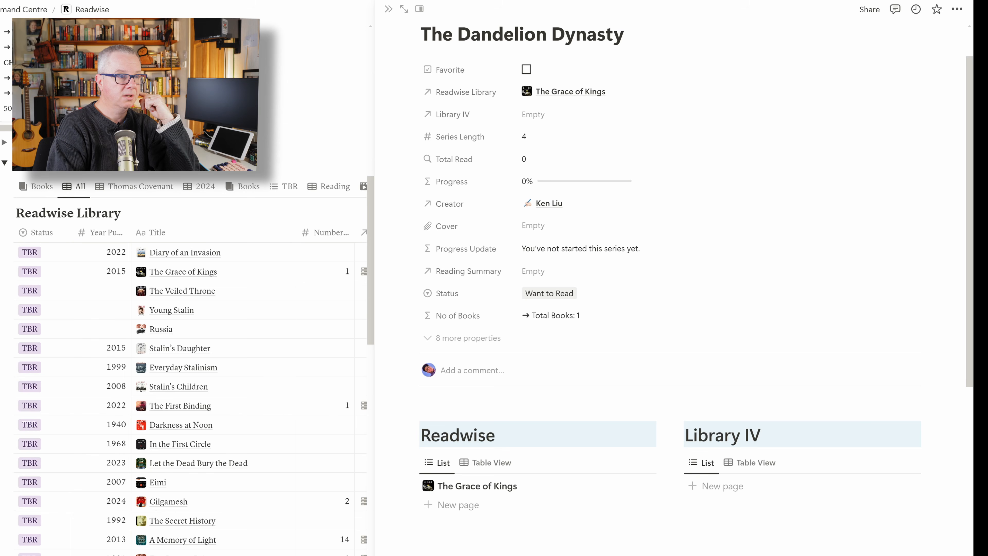
{"action": "scroll", "coordinate": [677, 288], "scroll_direction": "up", "scroll_amount": 1}
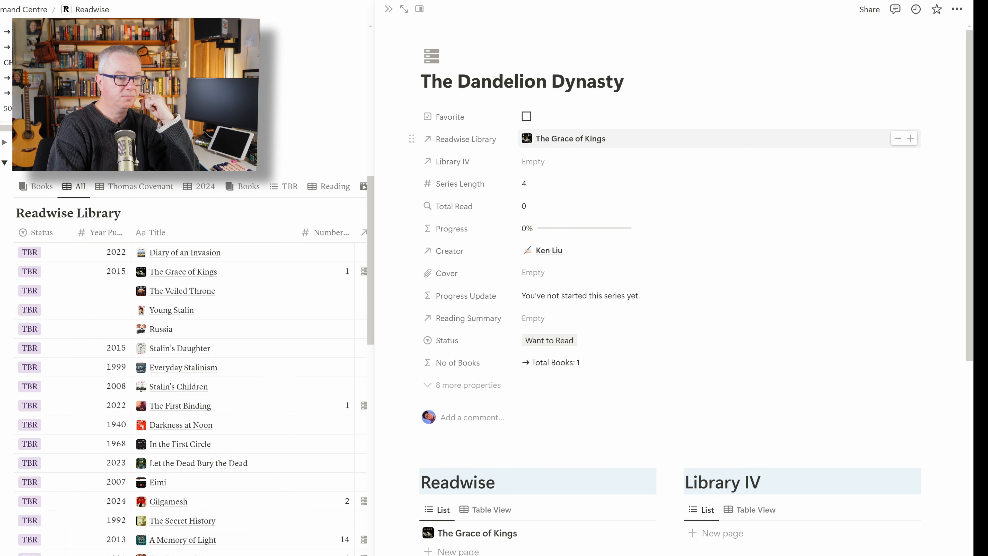
{"action": "scroll", "coordinate": [677, 288], "scroll_direction": "down", "scroll_amount": 3}
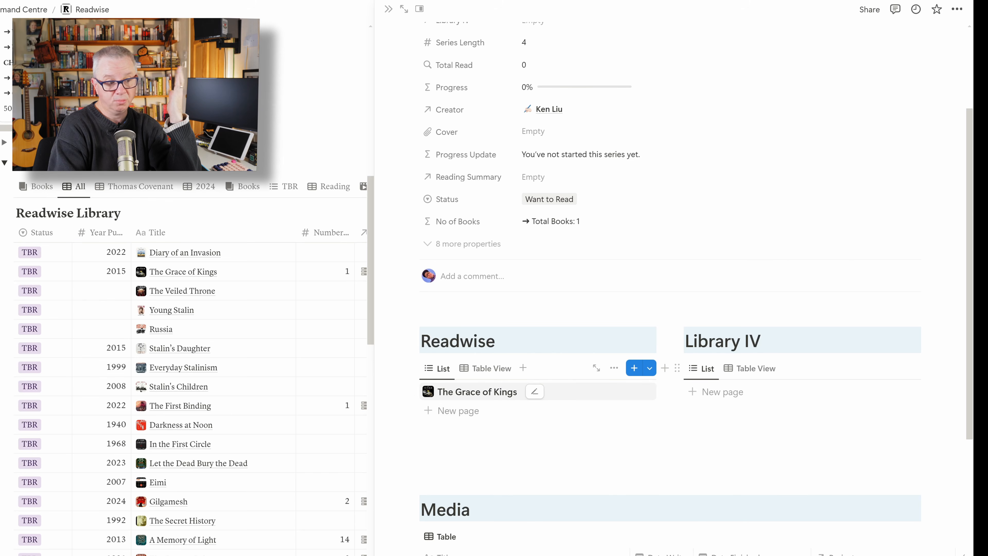
{"action": "scroll", "coordinate": [669, 350], "scroll_direction": "down", "scroll_amount": 2}
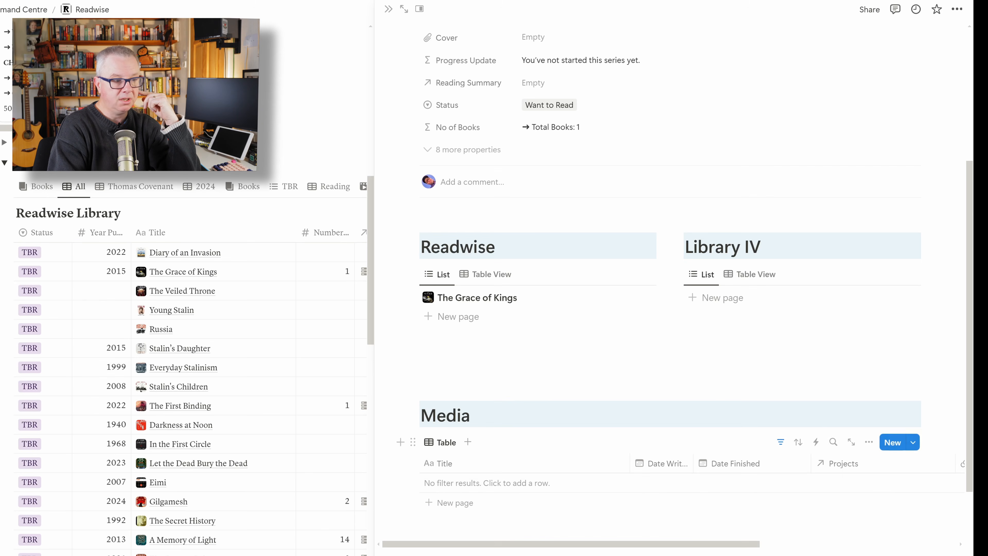
{"action": "scroll", "coordinate": [669, 389], "scroll_direction": "down", "scroll_amount": 2}
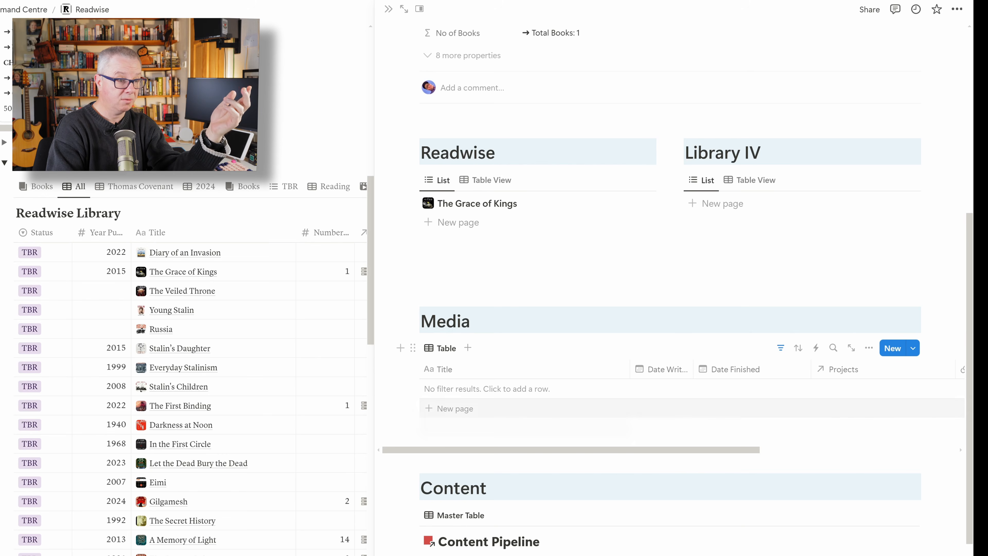
{"action": "scroll", "coordinate": [486, 390], "scroll_direction": "down", "scroll_amount": 3}
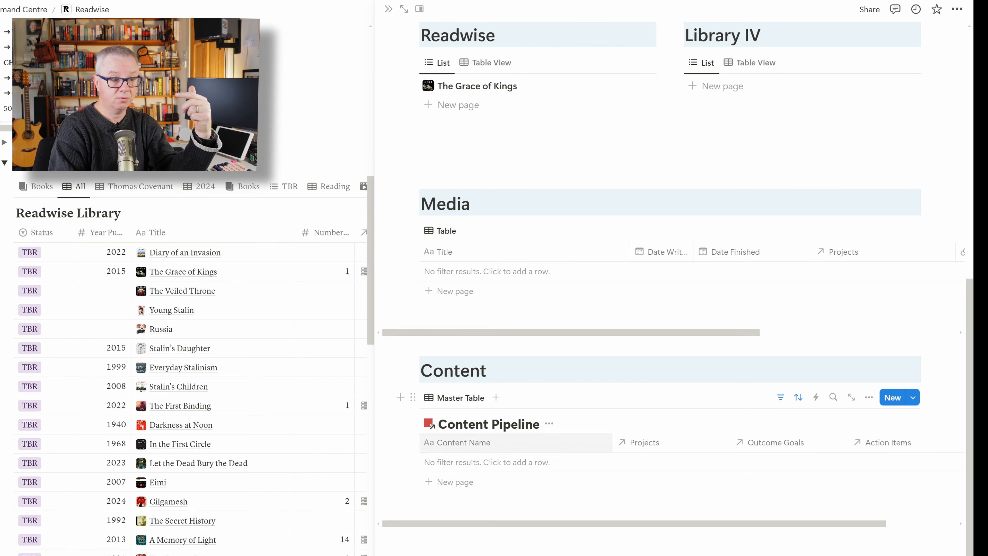
{"action": "scroll", "coordinate": [670, 273], "scroll_direction": "up", "scroll_amount": 10}
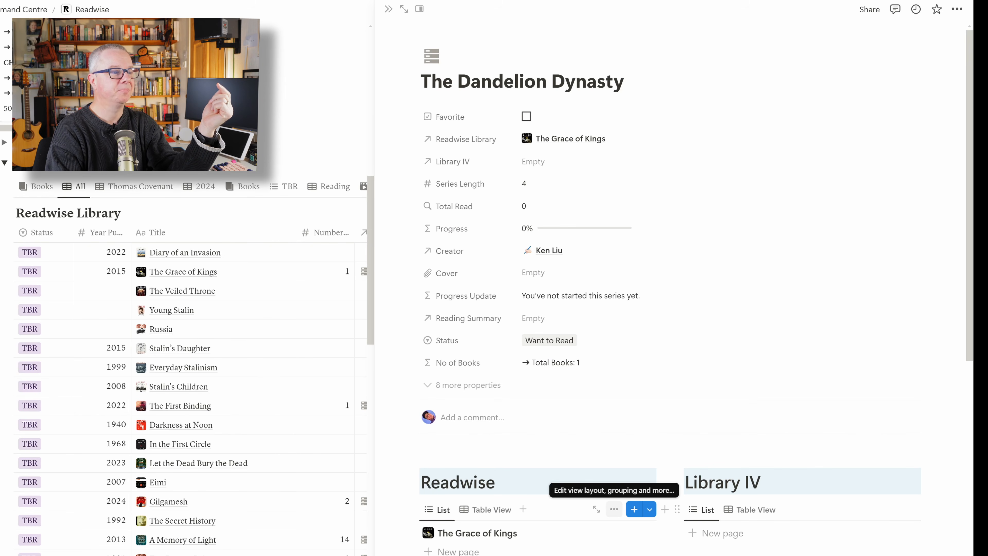
- Open The Grace of Kings from the series page's Readwise list, review its properties, and close the page preview
{"action": "left_click", "coordinate": [482, 533]}
{"action": "scroll", "coordinate": [494, 417], "scroll_direction": "down", "scroll_amount": 6}
{"action": "scroll", "coordinate": [494, 417], "scroll_direction": "down", "scroll_amount": 5}
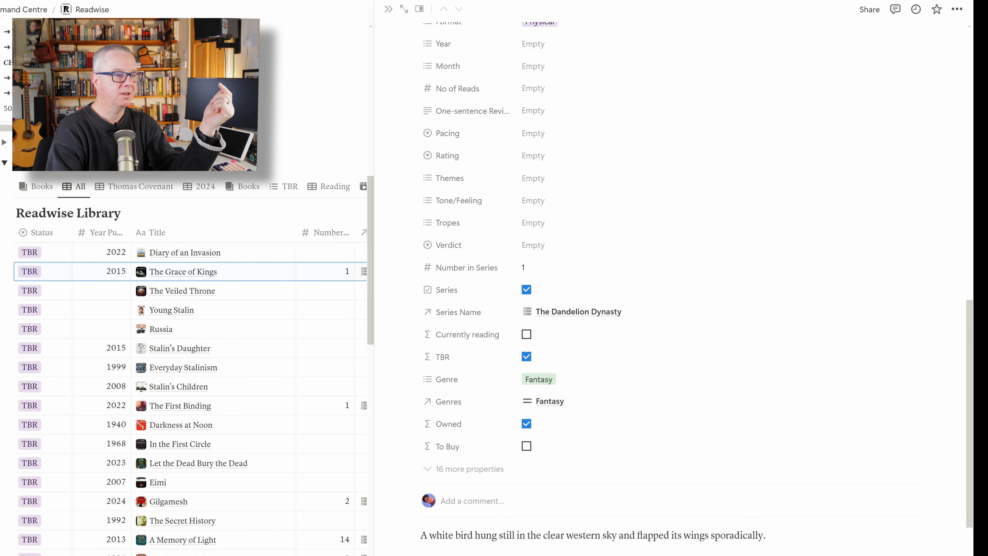
{"action": "scroll", "coordinate": [701, 401], "scroll_direction": "up", "scroll_amount": 10}
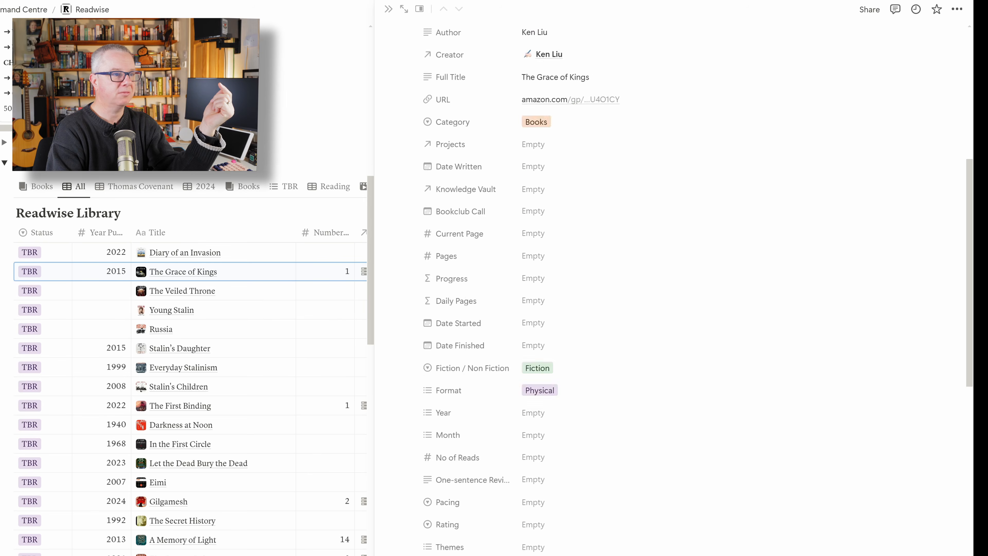
{"action": "scroll", "coordinate": [701, 389], "scroll_direction": "up", "scroll_amount": 1}
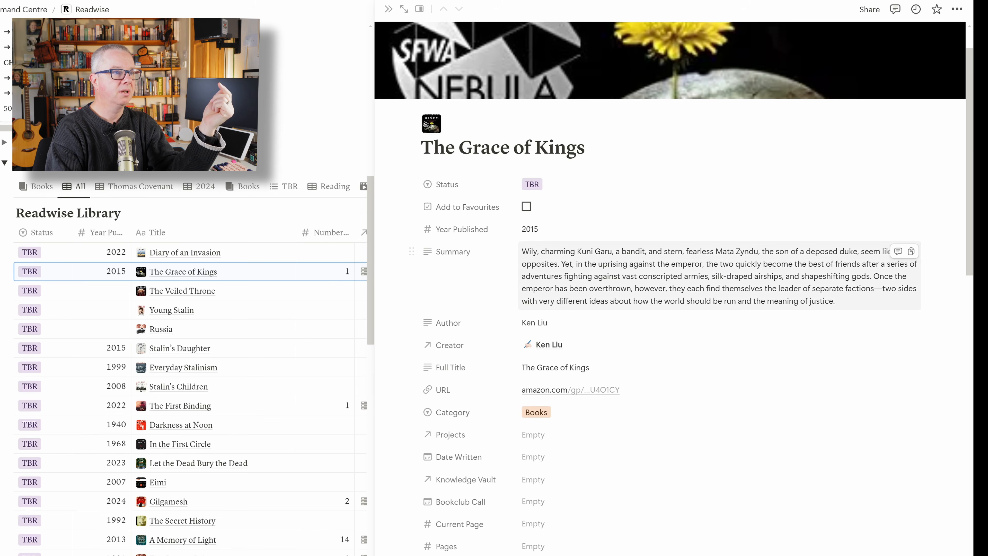
{"action": "left_click", "coordinate": [388, 9]}
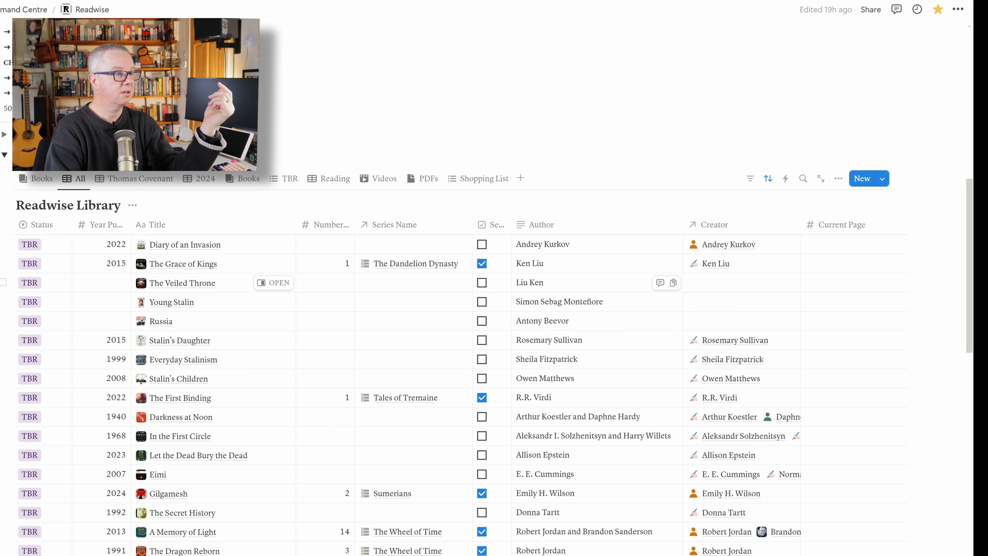
- Link Ken Liu as the Creator of The Veiled Throne in the Readwise Library table
{"action": "left_click", "coordinate": [739, 282]}
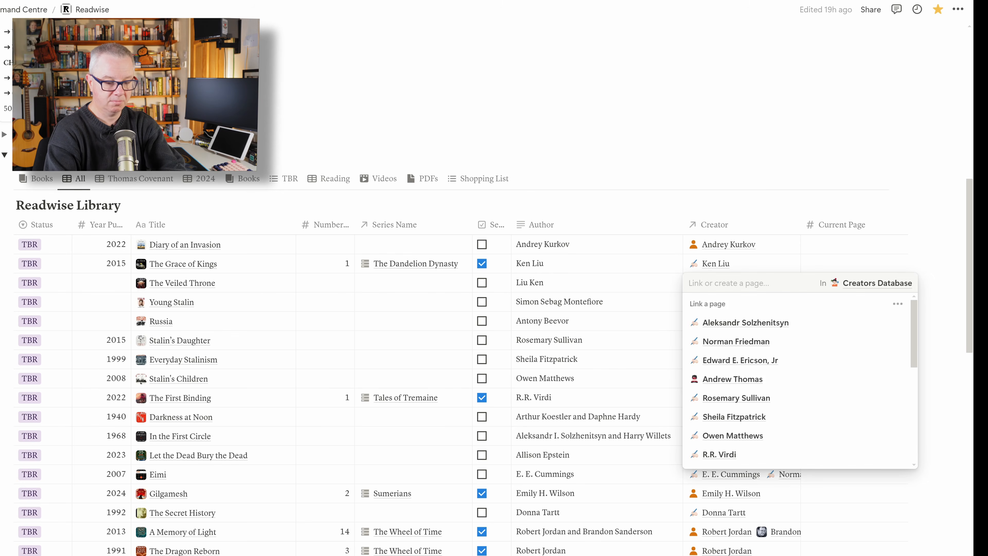
{"action": "type", "text": "ken"}
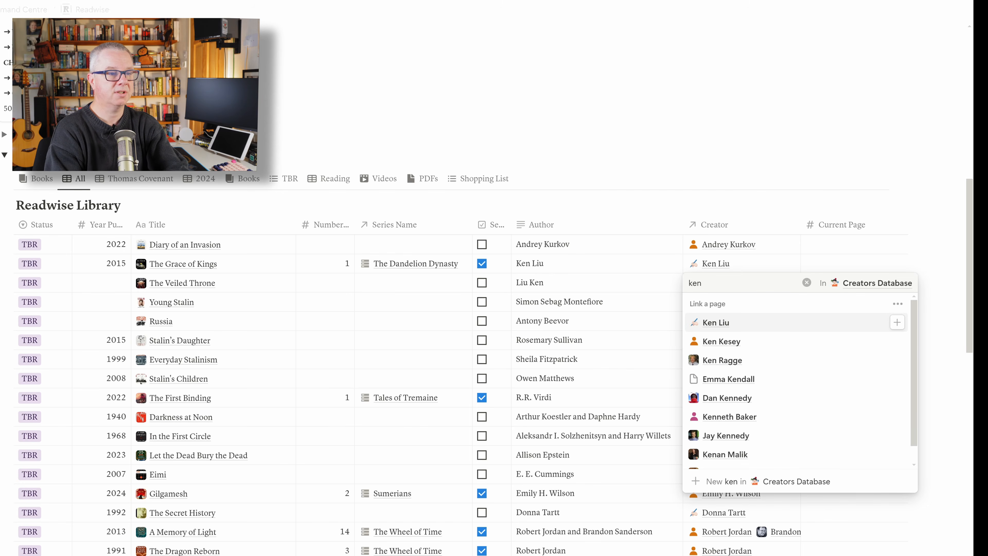
{"action": "key", "text": "Return"}
{"action": "key", "text": "Escape"}
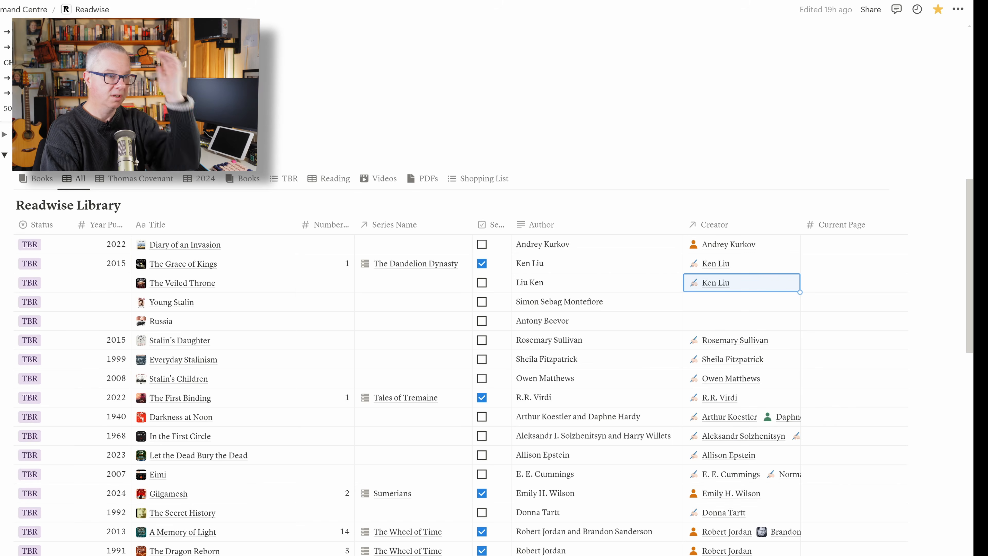
- Link The Dandelion Dynasty as the Series Name of The Veiled Throne
{"action": "left_click", "coordinate": [414, 283]}
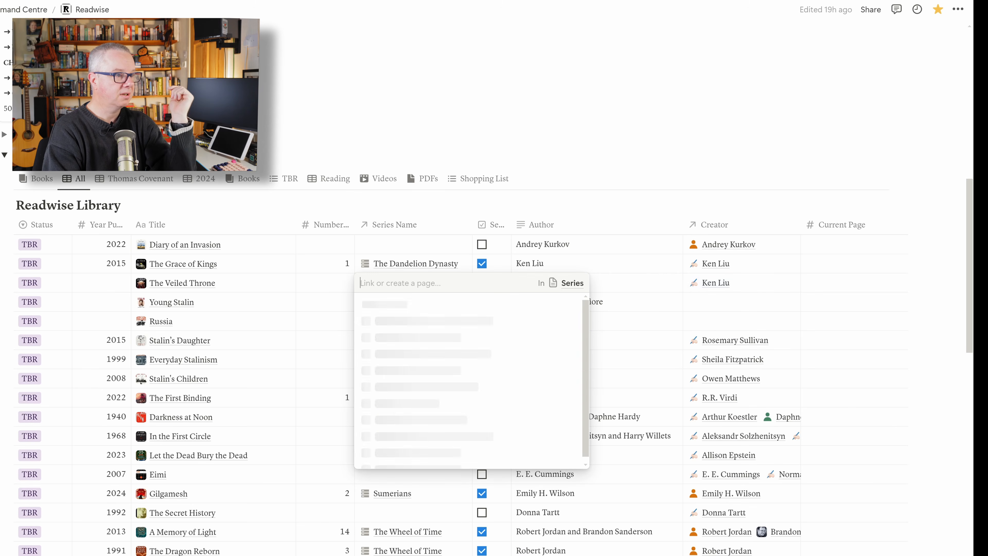
{"action": "key", "text": "Down"}
{"action": "key", "text": "Return"}
{"action": "key", "text": "Escape"}
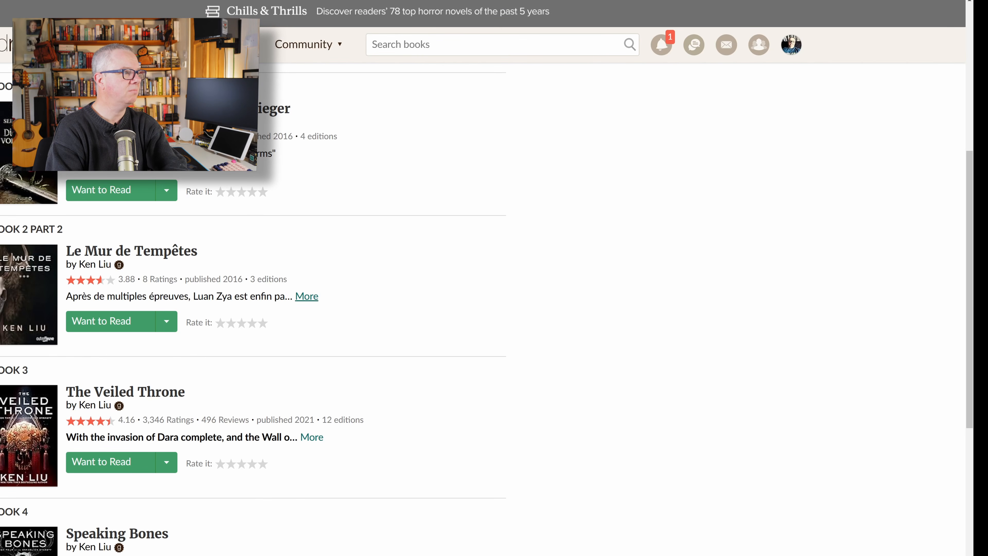
- Check the series order on Goodreads and set the Number in Series of The Veiled Throne to 3
{"action": "scroll", "coordinate": [253, 308], "scroll_direction": "up", "scroll_amount": 8}
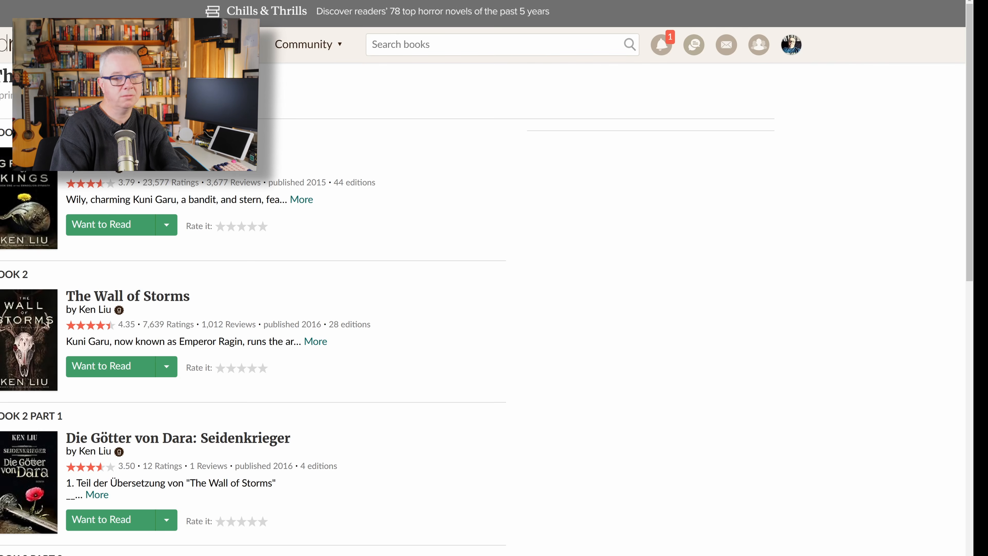
{"action": "left_click", "coordinate": [268, 1]}
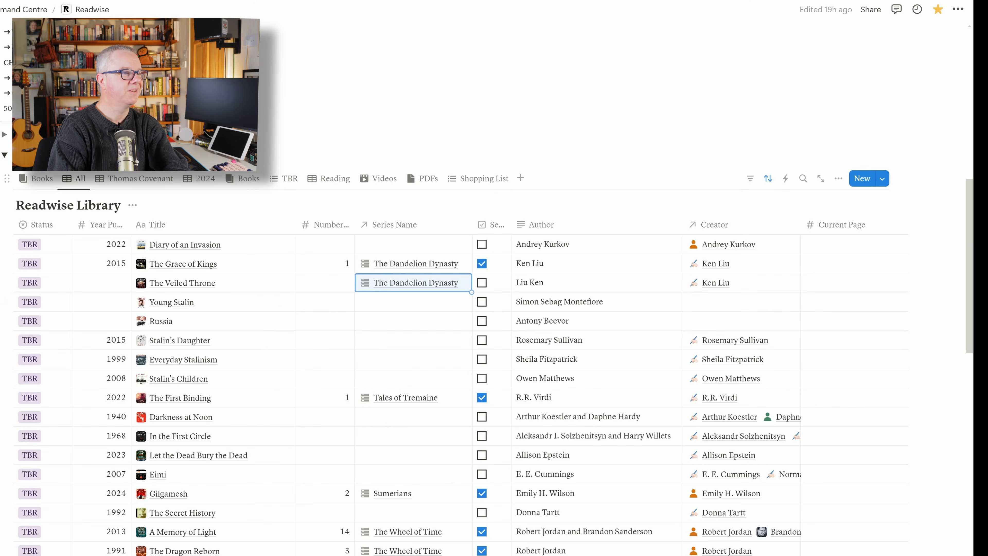
{"action": "left_click", "coordinate": [326, 283]}
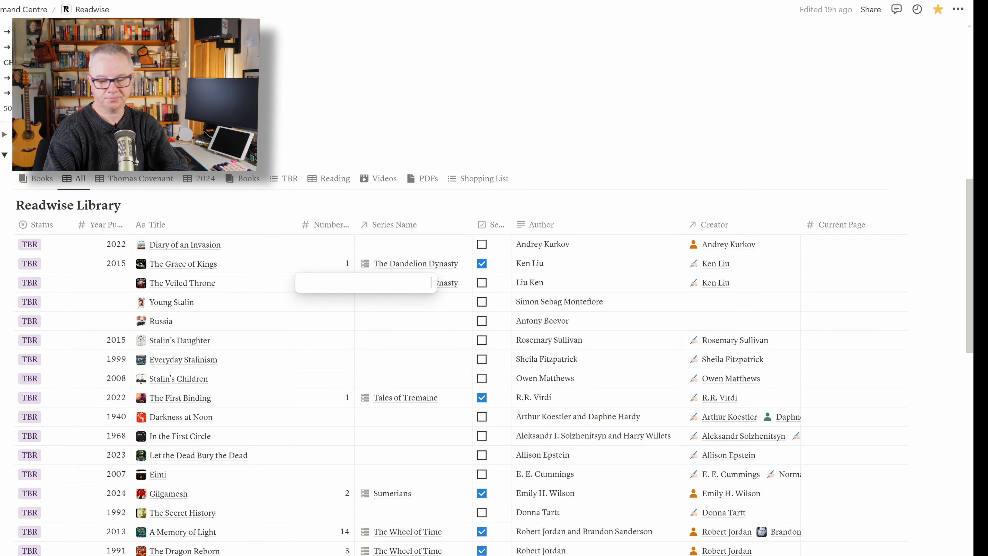
{"action": "type", "text": "3"}
{"action": "key", "text": "Return"}
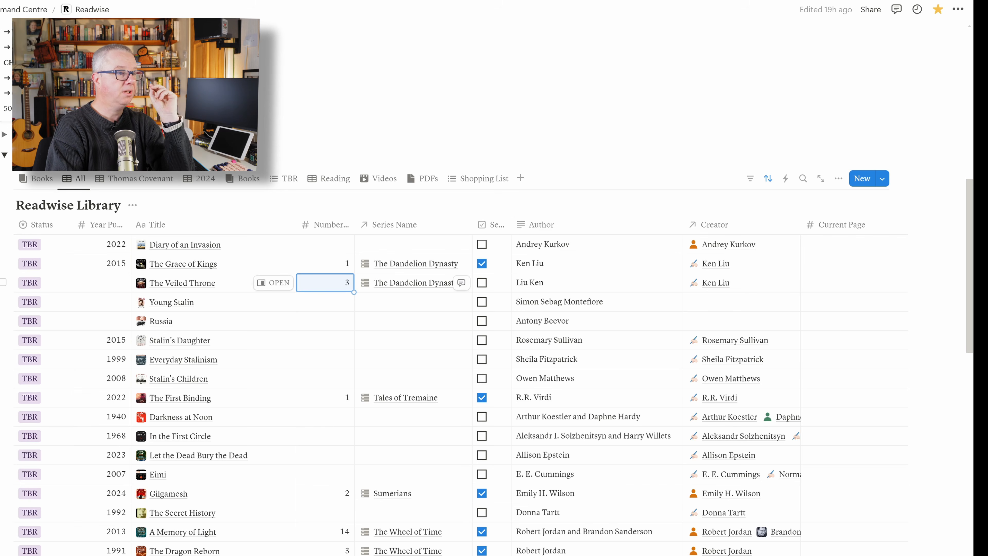
- Open The Dandelion Dynasty series page and switch its Readwise and Library IV sections to Table View
{"action": "left_click", "coordinate": [425, 284]}
{"action": "left_click", "coordinate": [417, 322]}
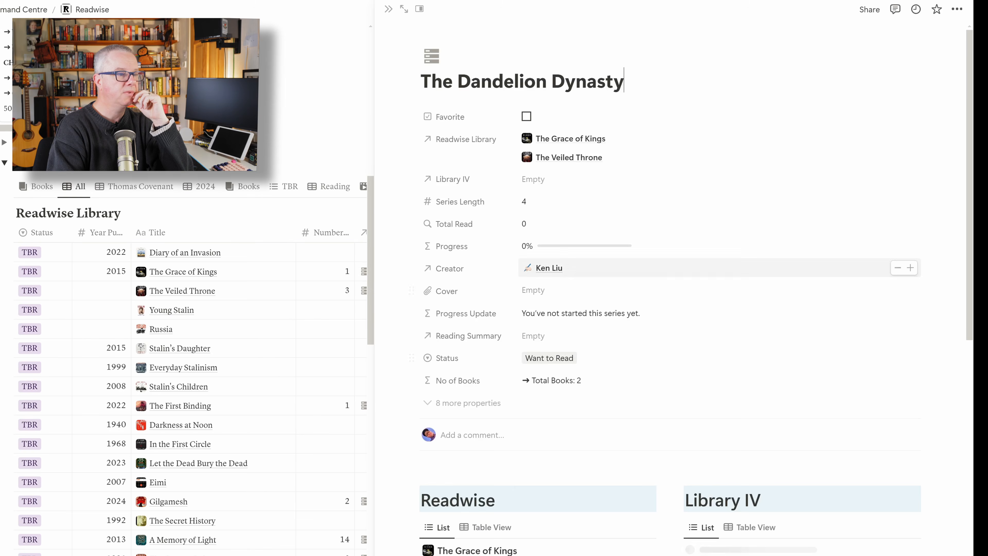
{"action": "scroll", "coordinate": [479, 409], "scroll_direction": "down", "scroll_amount": 3}
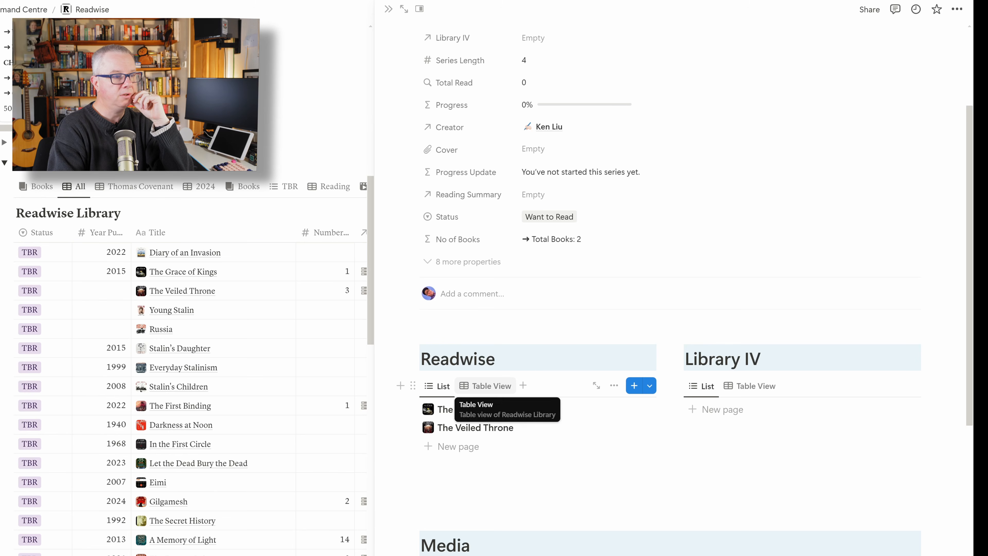
{"action": "left_click", "coordinate": [487, 386]}
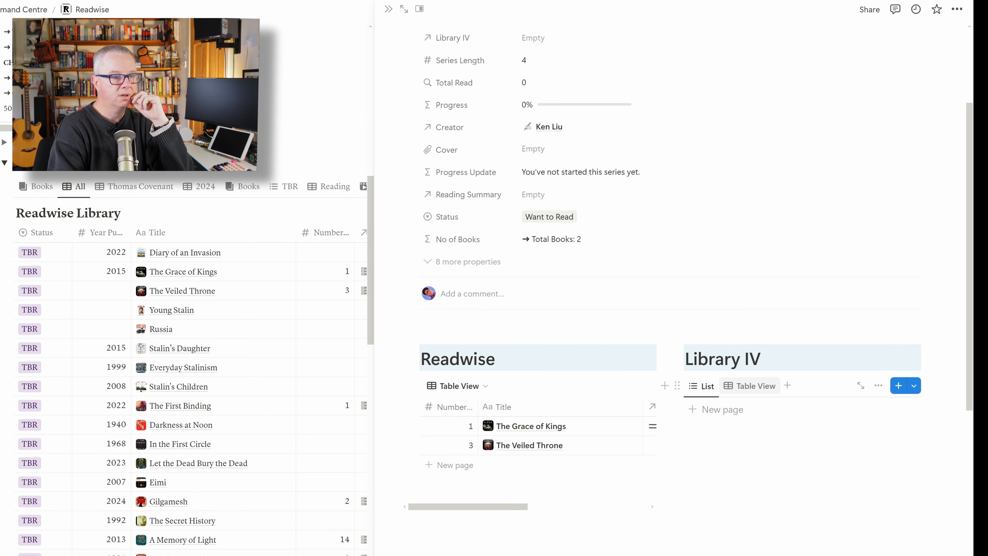
{"action": "left_click", "coordinate": [752, 386]}
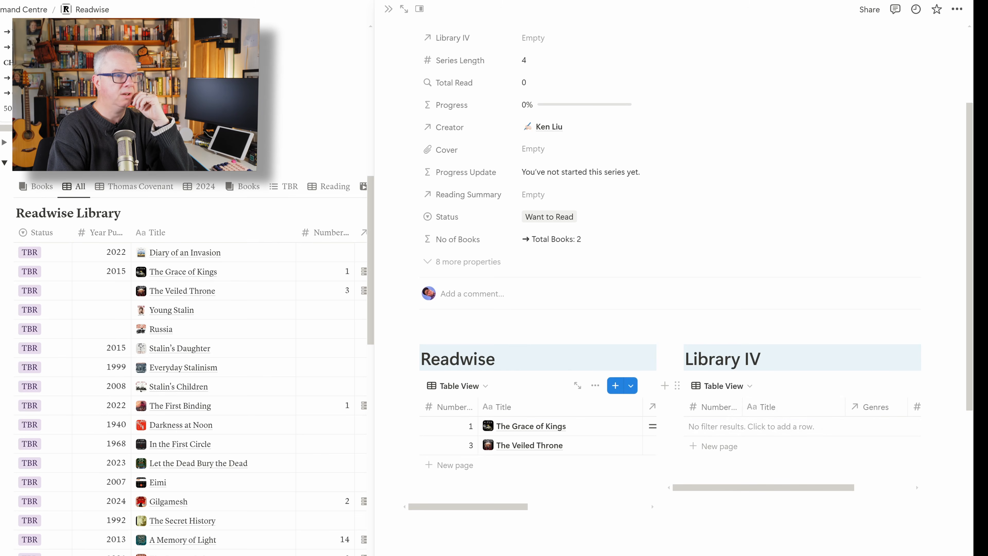
{"action": "scroll", "coordinate": [739, 132], "scroll_direction": "up", "scroll_amount": 4}
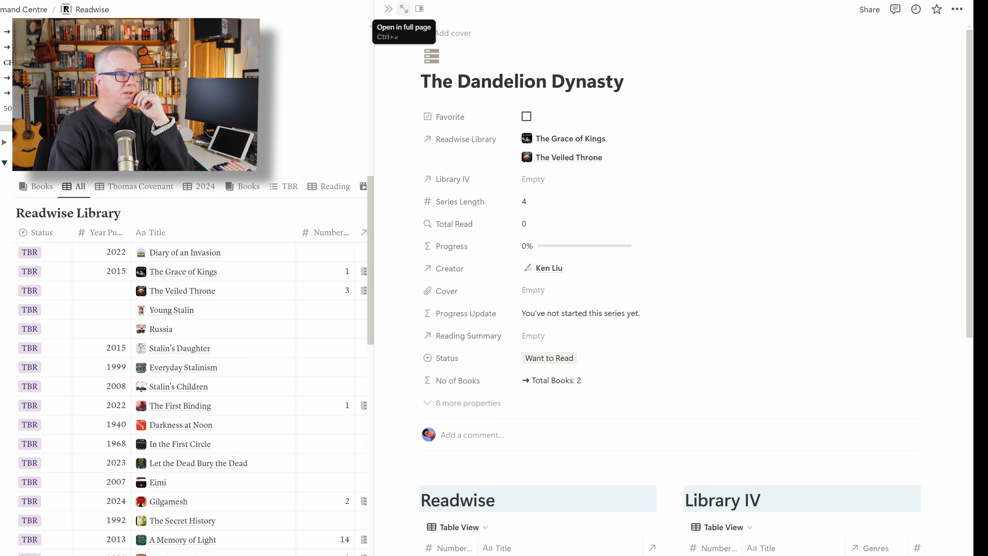
- Open the Dark Tower page from the full Series database and look over its Readwise, Library IV, Media and Content sections
{"action": "left_click", "coordinate": [404, 9]}
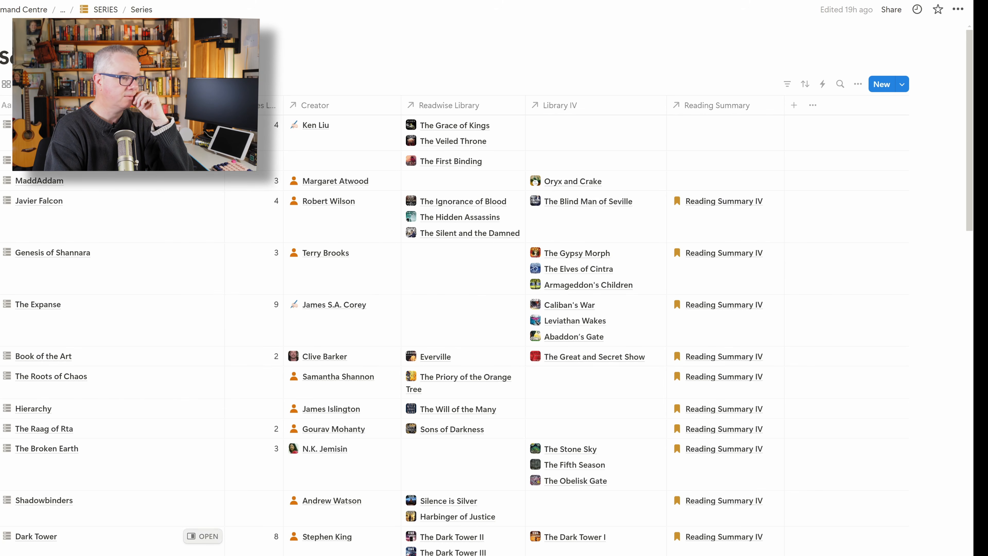
{"action": "left_click", "coordinate": [203, 536]}
{"action": "scroll", "coordinate": [696, 299], "scroll_direction": "down", "scroll_amount": 10}
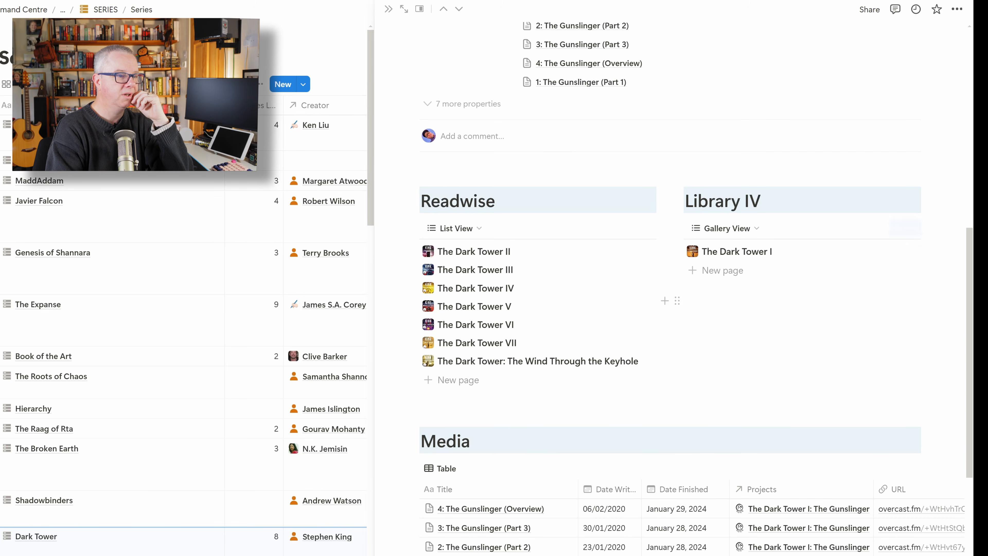
{"action": "scroll", "coordinate": [669, 299], "scroll_direction": "down", "scroll_amount": 5}
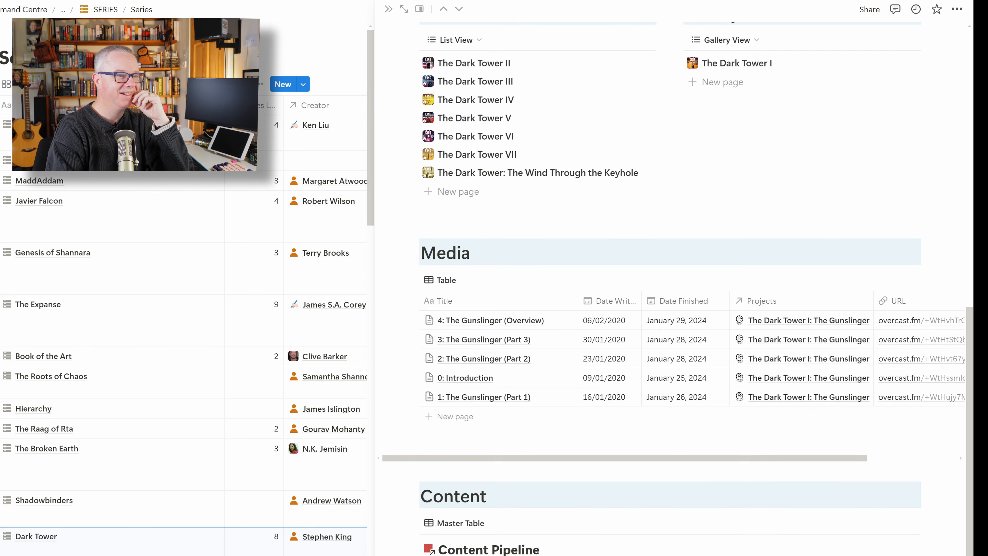
{"action": "scroll", "coordinate": [669, 300], "scroll_direction": "up", "scroll_amount": 7}
{"action": "scroll", "coordinate": [669, 300], "scroll_direction": "down", "scroll_amount": 10}
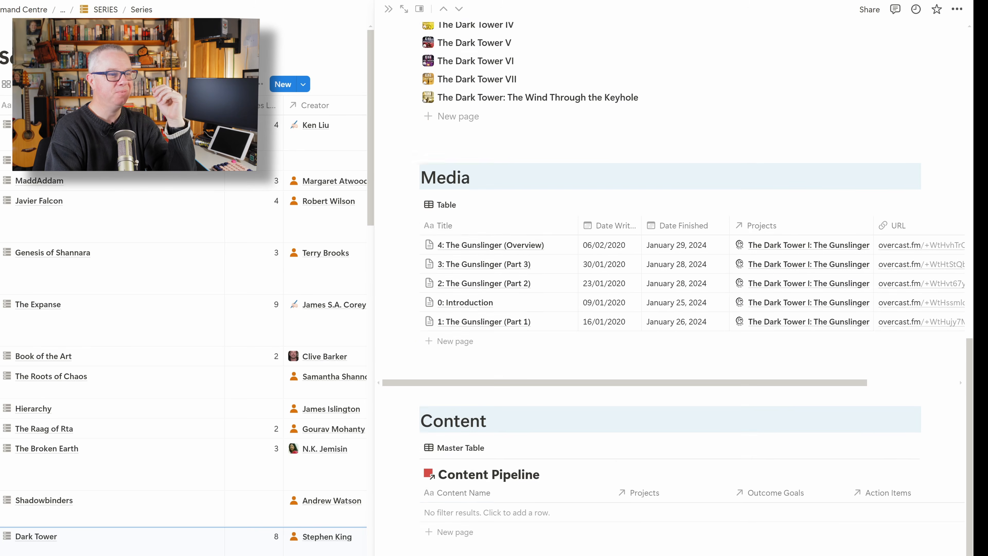
- Clear the body of the Dark Tower page and apply the New Series template in its place
{"action": "left_click", "coordinate": [545, 538]}
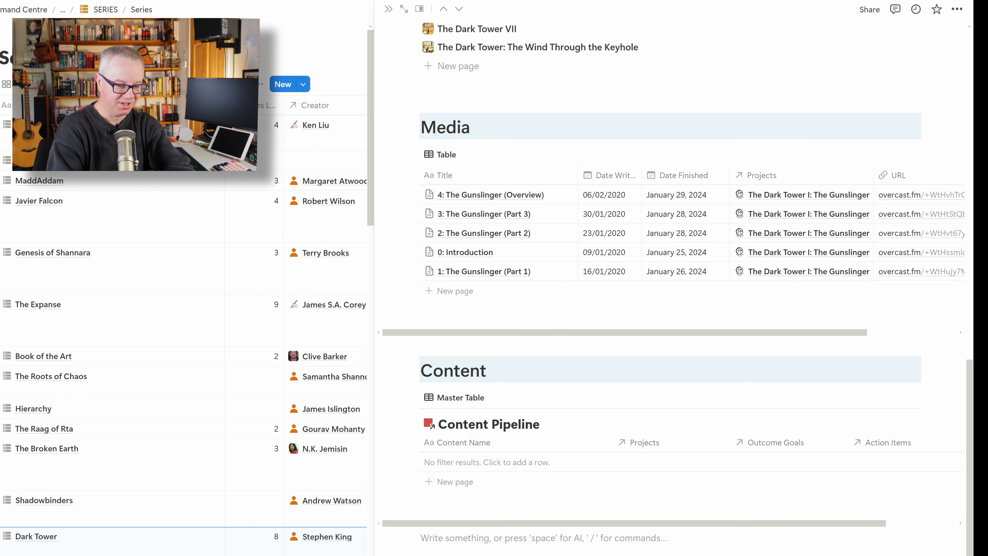
{"action": "key", "text": "ctrl+a"}
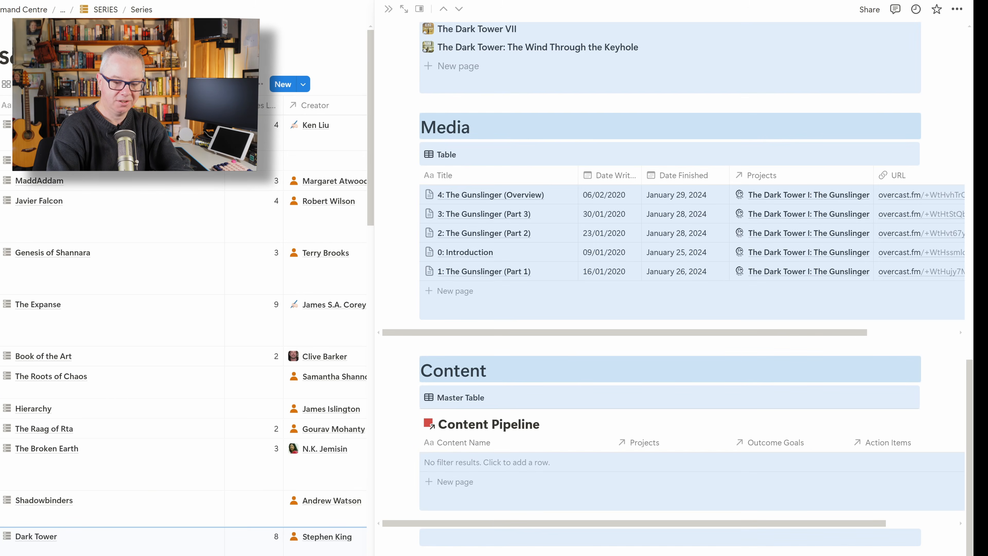
{"action": "key", "text": "BackSpace"}
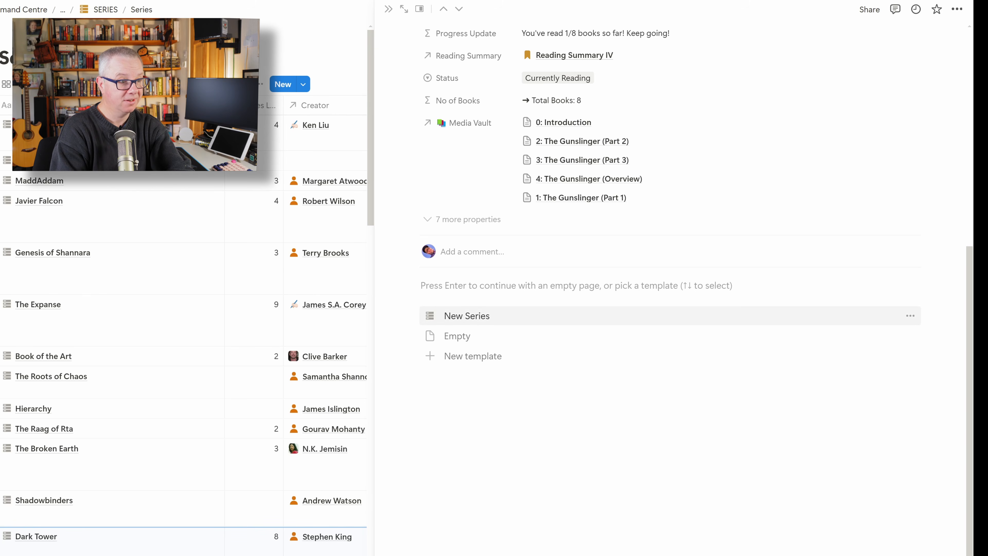
{"action": "left_click", "coordinate": [466, 316]}
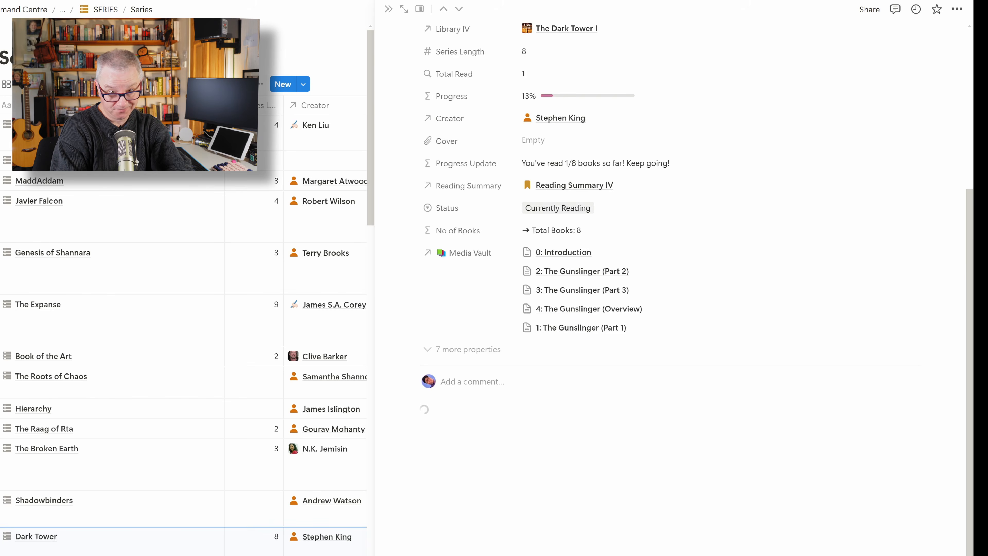
{"action": "scroll", "coordinate": [670, 289], "scroll_direction": "down", "scroll_amount": 8}
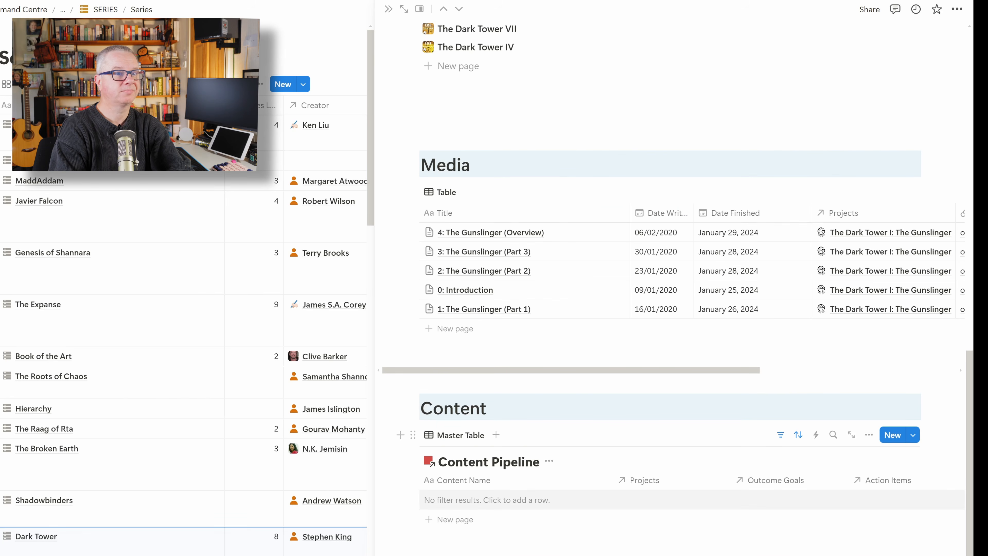
- Show Dark Tower's Readwise section in Table View and set the series number of The Dark Tower IV to 4
{"action": "scroll", "coordinate": [670, 289], "scroll_direction": "up", "scroll_amount": 8}
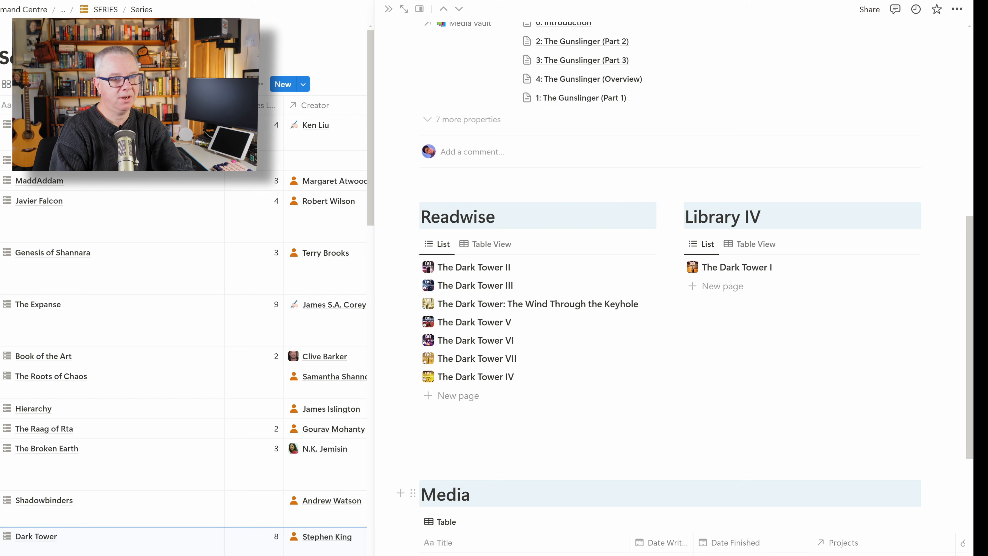
{"action": "left_click", "coordinate": [491, 243]}
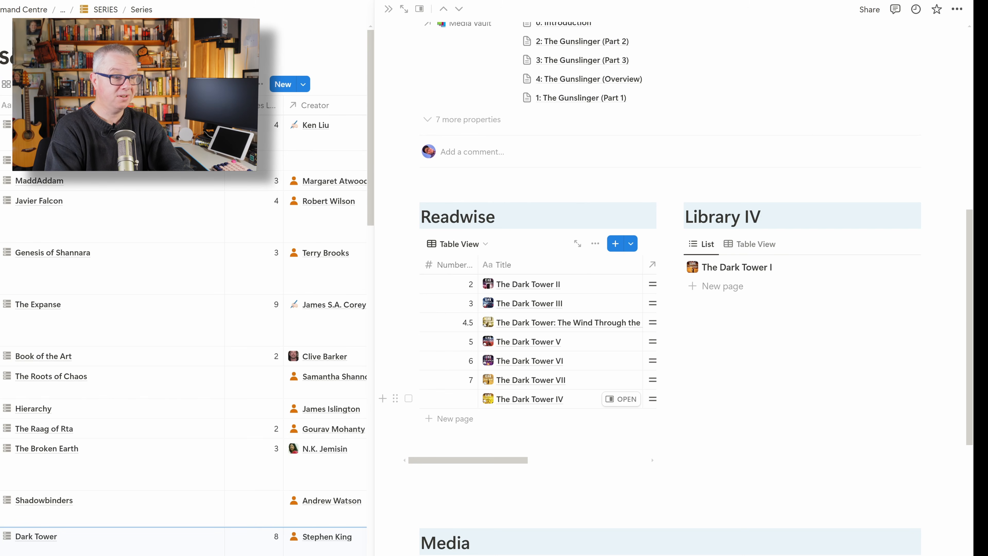
{"action": "left_click", "coordinate": [449, 399]}
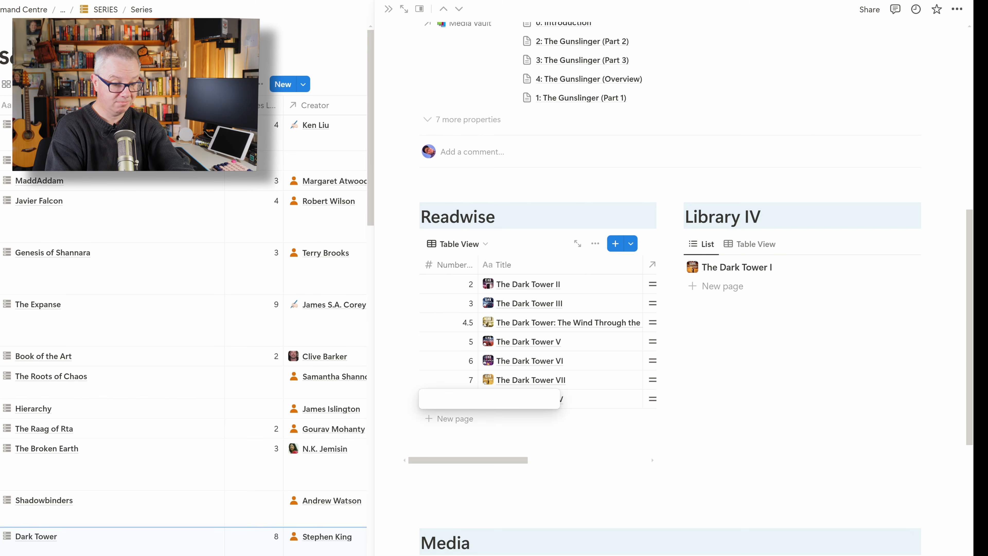
{"action": "type", "text": "4"}
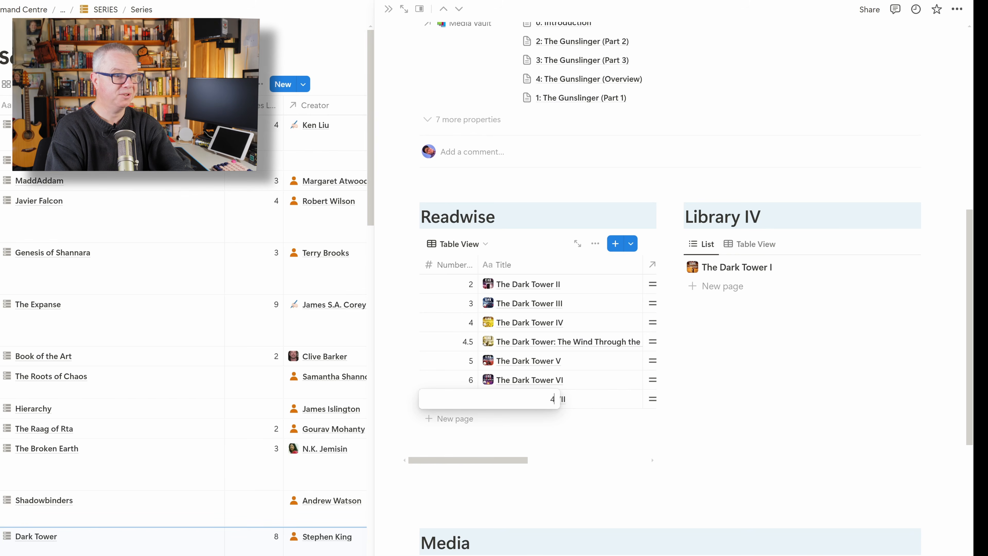
{"action": "key", "text": "Return"}
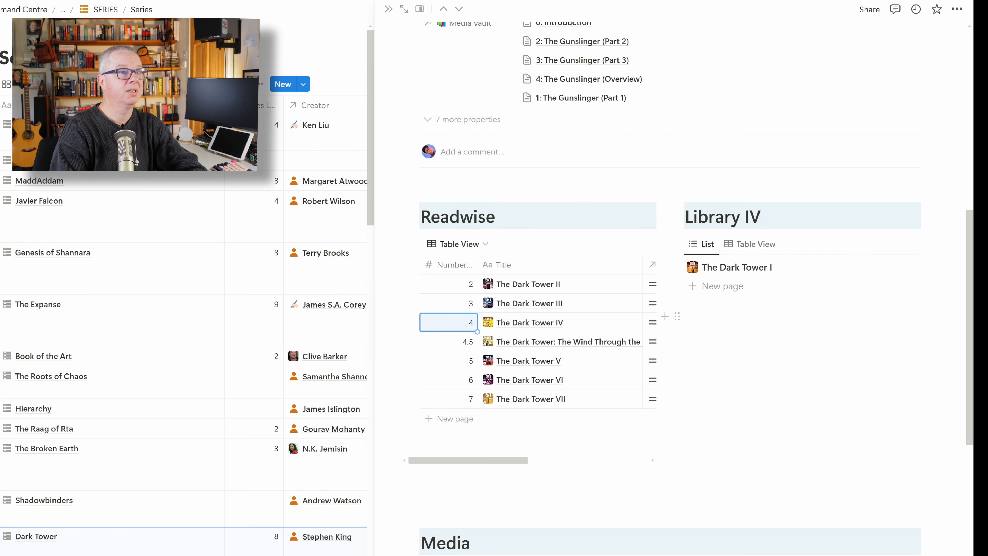
- Leave the Dark Tower page and go back to the Readwise Library table
{"action": "scroll", "coordinate": [661, 292], "scroll_direction": "up", "scroll_amount": 10}
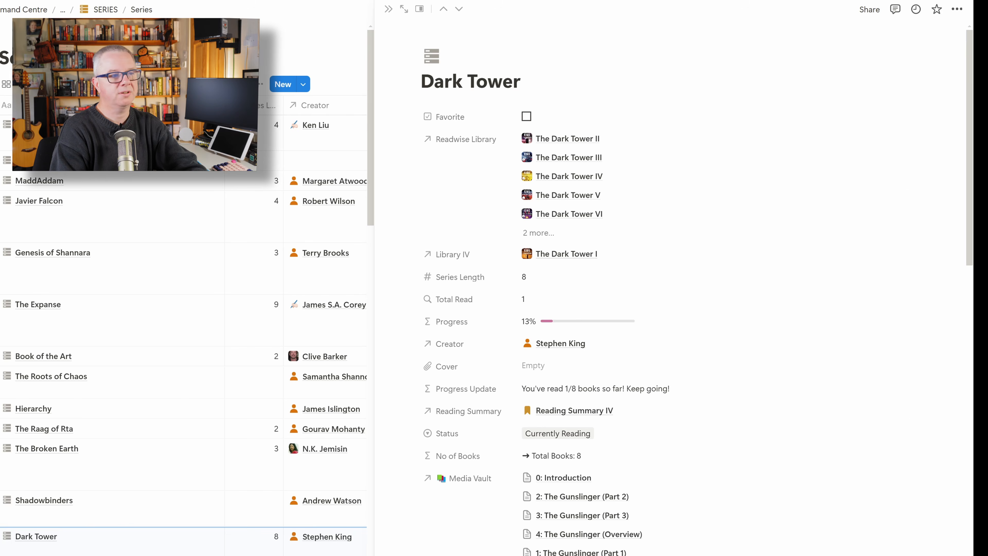
{"action": "key", "text": "Escape"}
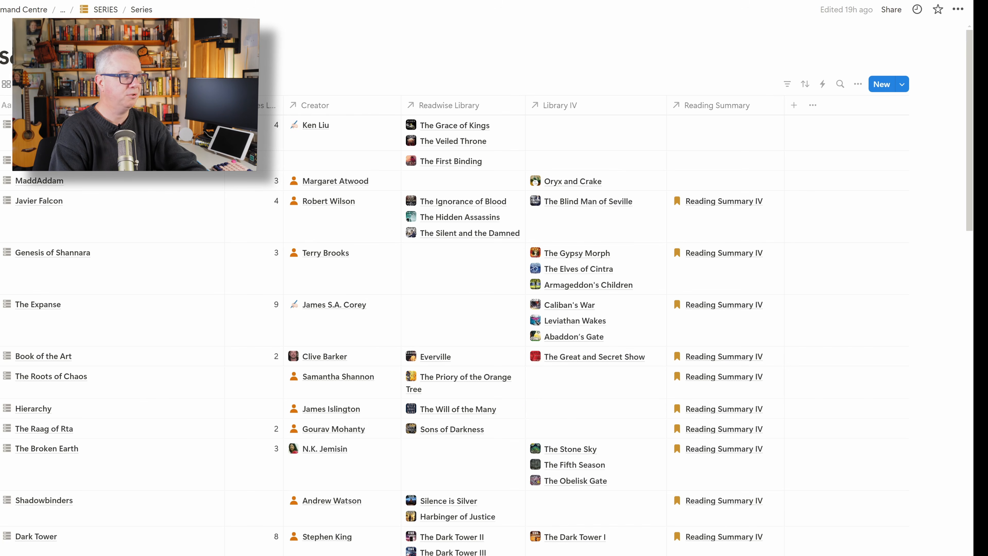
{"action": "key", "text": "alt+Left"}
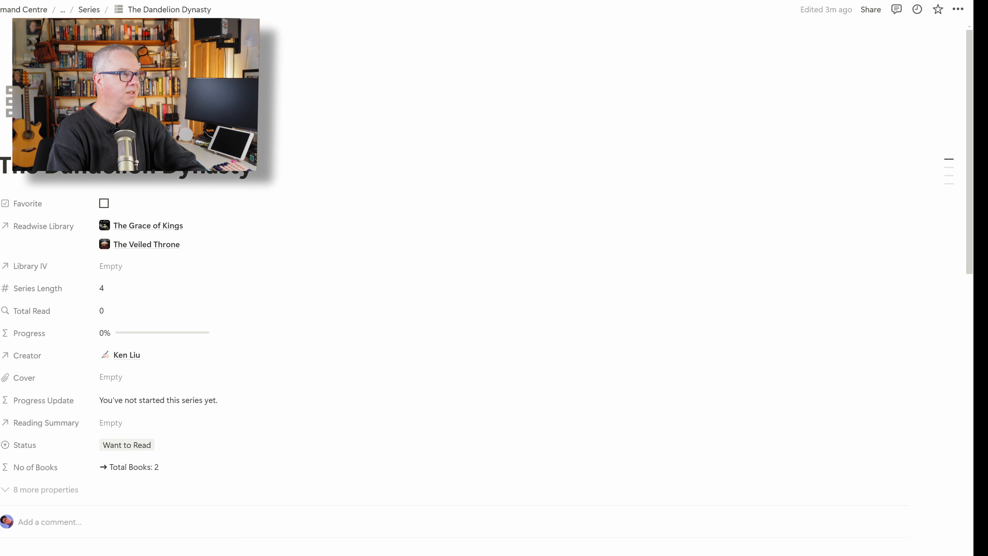
{"action": "key", "text": "alt+Left"}
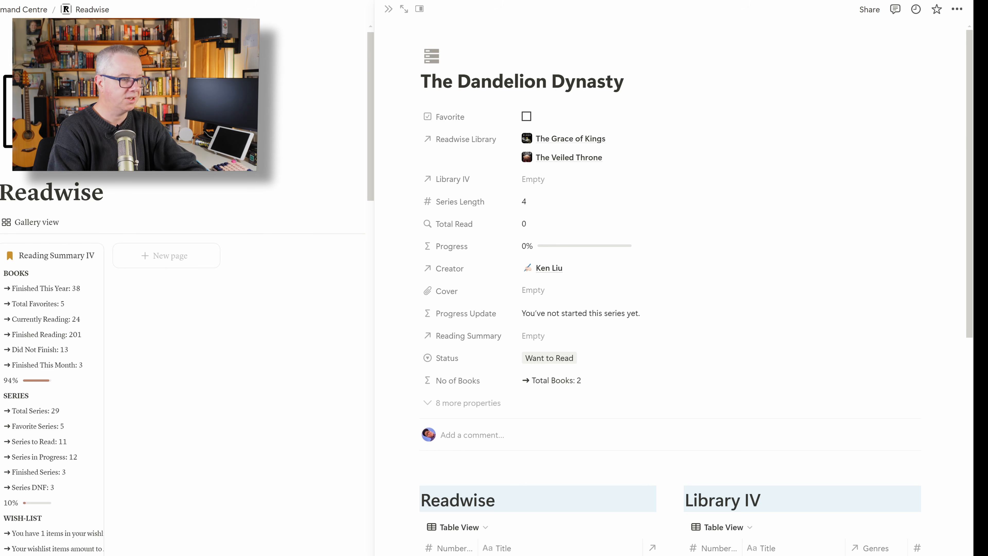
{"action": "key", "text": "alt+Left"}
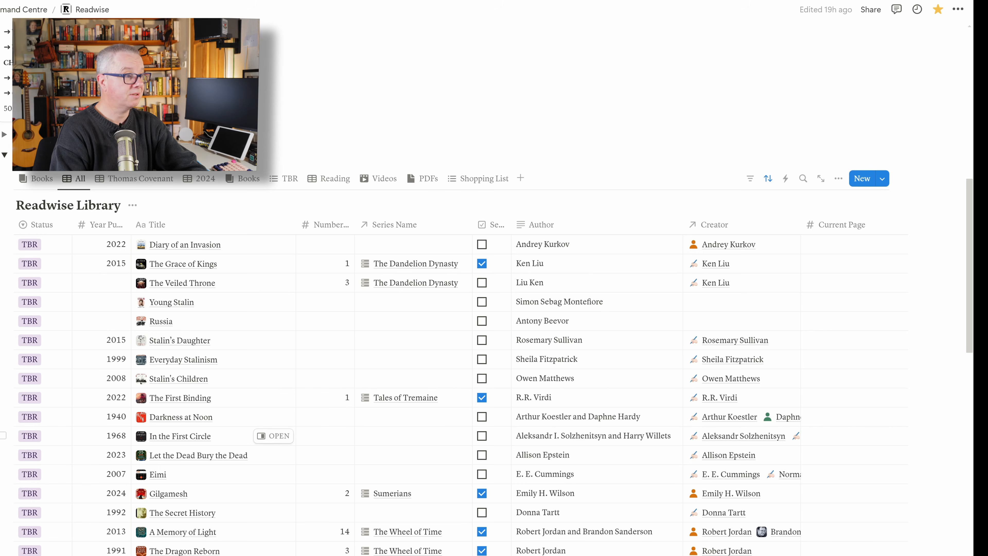
- Link Simon Sebag Montefiore from the Creators Database as the Creator of Young Stalin
{"action": "left_click", "coordinate": [742, 301]}
{"action": "type", "text": "simon"}
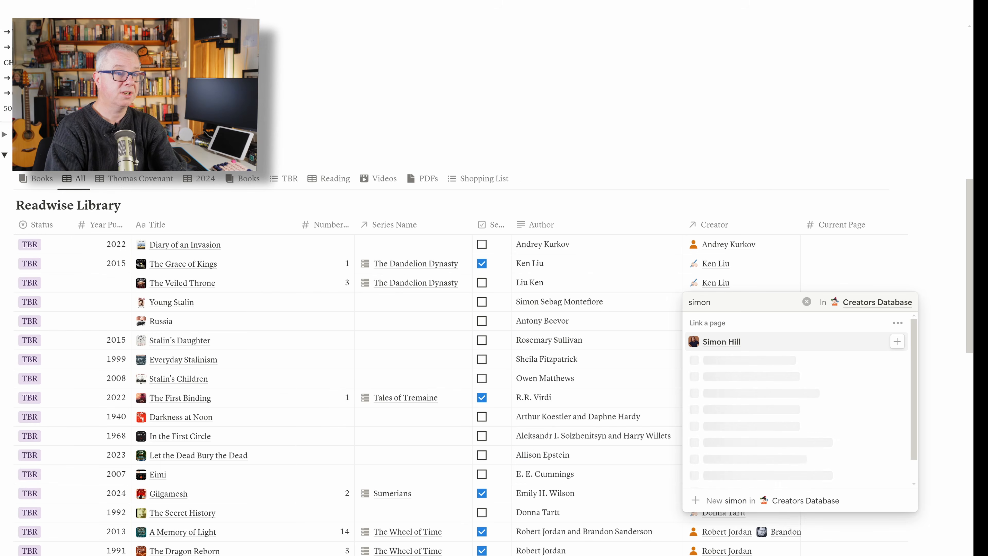
{"action": "key", "text": "Down"}
{"action": "key", "text": "Down"}
{"action": "key", "text": "Down"}
{"action": "key", "text": "Return"}
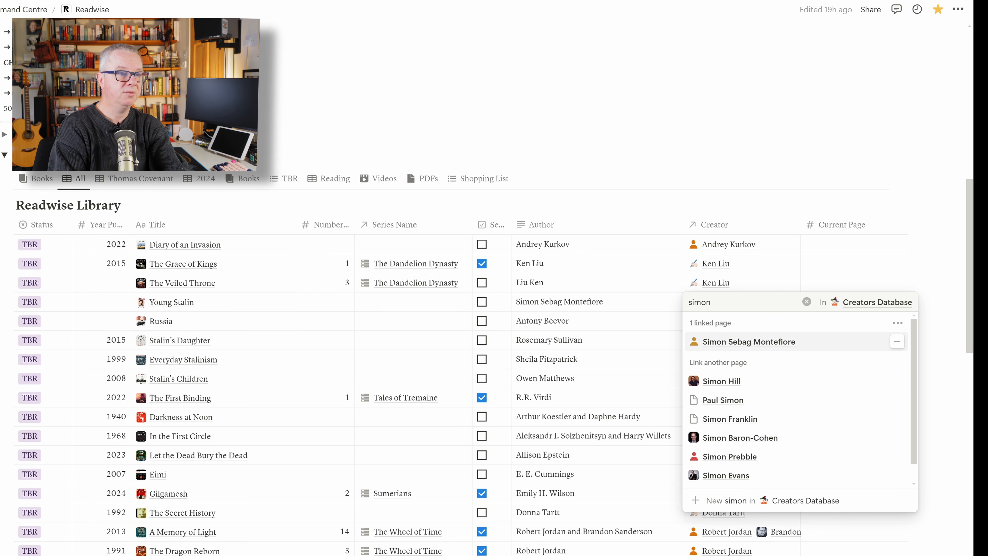
{"action": "key", "text": "Escape"}
- Open Simon Sebag Montefiore's creator page and review the linked Media Vault entries and Readwise books
{"action": "key", "text": "Return"}
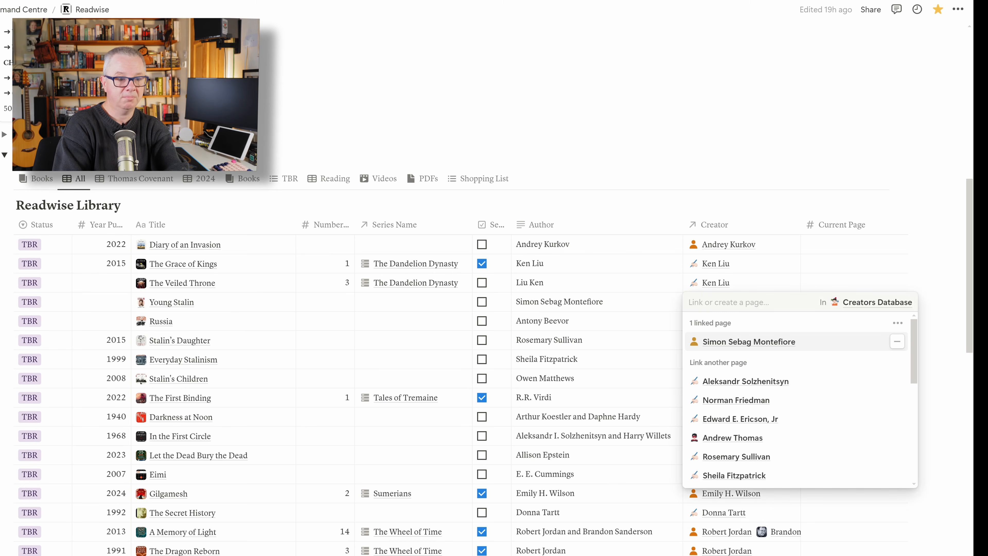
{"action": "left_click", "coordinate": [749, 342]}
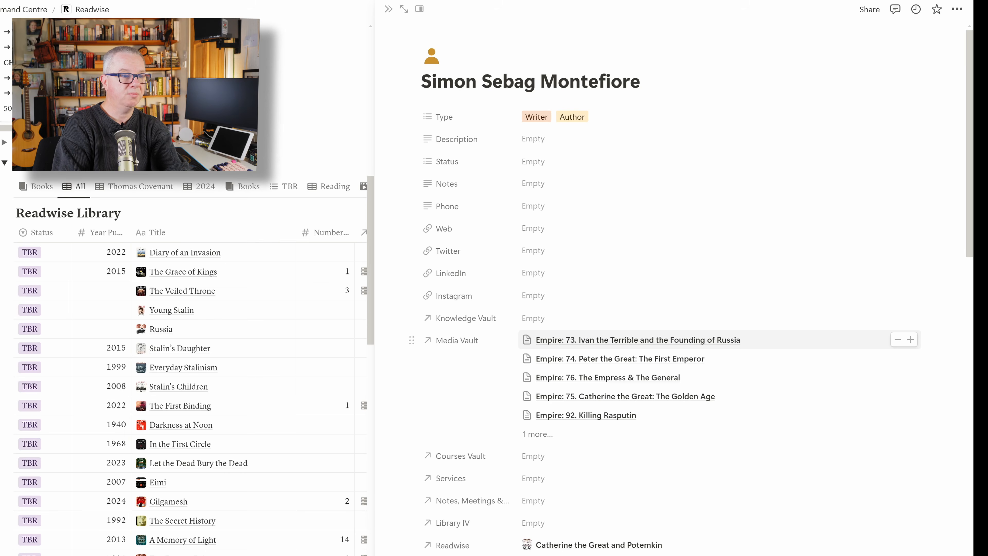
{"action": "scroll", "coordinate": [720, 340], "scroll_direction": "down", "scroll_amount": 3}
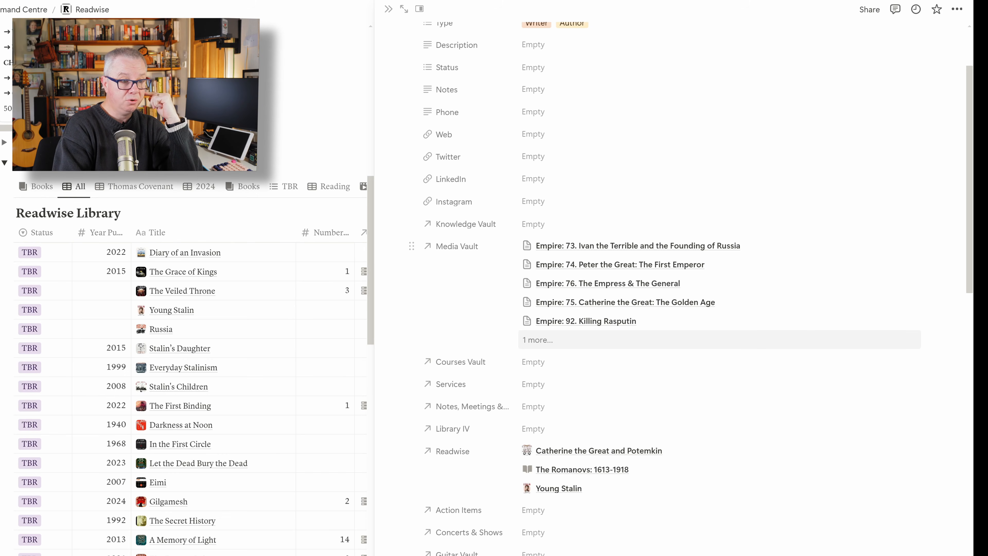
{"action": "scroll", "coordinate": [720, 335], "scroll_direction": "down", "scroll_amount": 4}
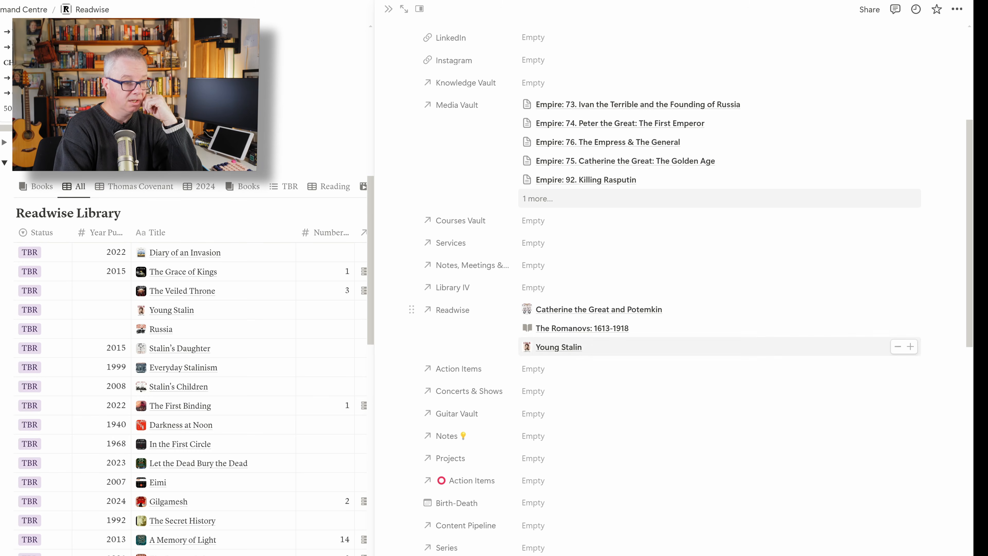
{"action": "scroll", "coordinate": [719, 347], "scroll_direction": "down", "scroll_amount": 12}
{"action": "scroll", "coordinate": [673, 272], "scroll_direction": "down", "scroll_amount": 5}
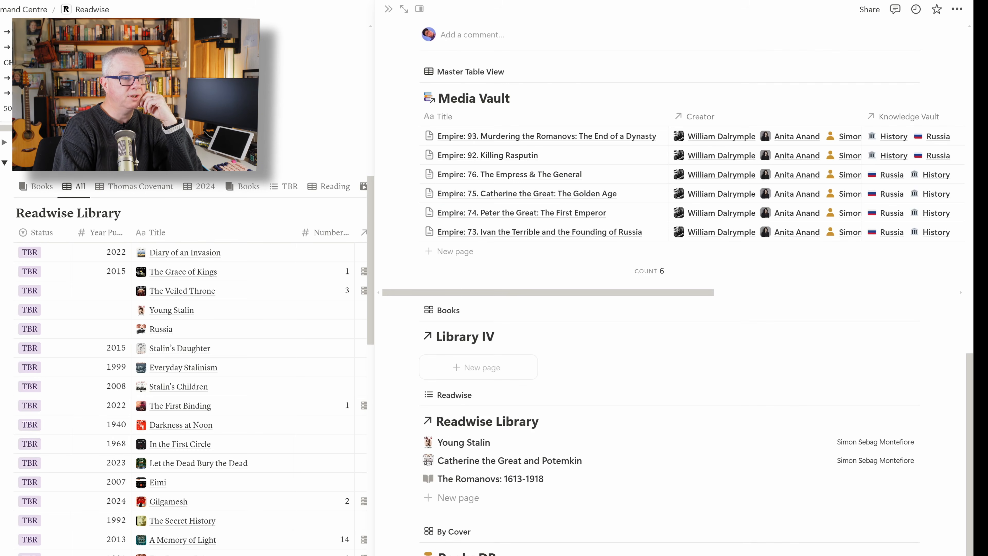
{"action": "scroll", "coordinate": [677, 288], "scroll_direction": "down", "scroll_amount": 2}
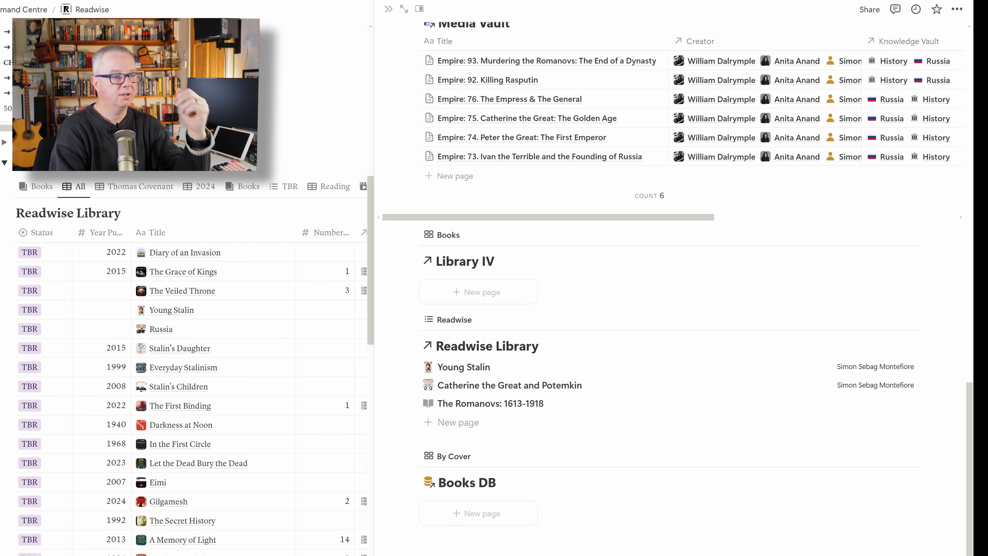
- Clear the body of Simon Sebag Montefiore's creator page and apply the +Creator Template in its place
{"action": "left_click", "coordinate": [422, 538]}
{"action": "key", "text": "ctrl+a"}
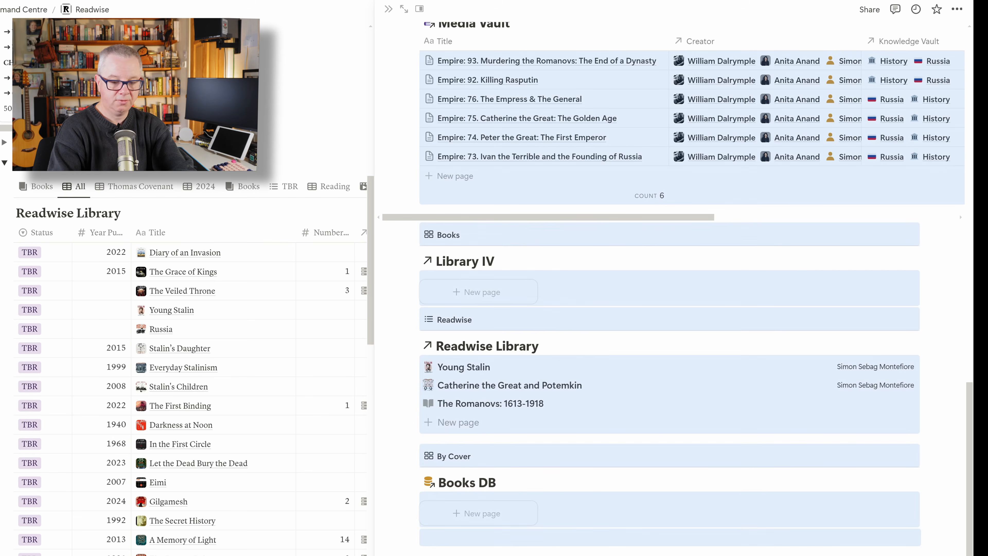
{"action": "key", "text": "BackSpace"}
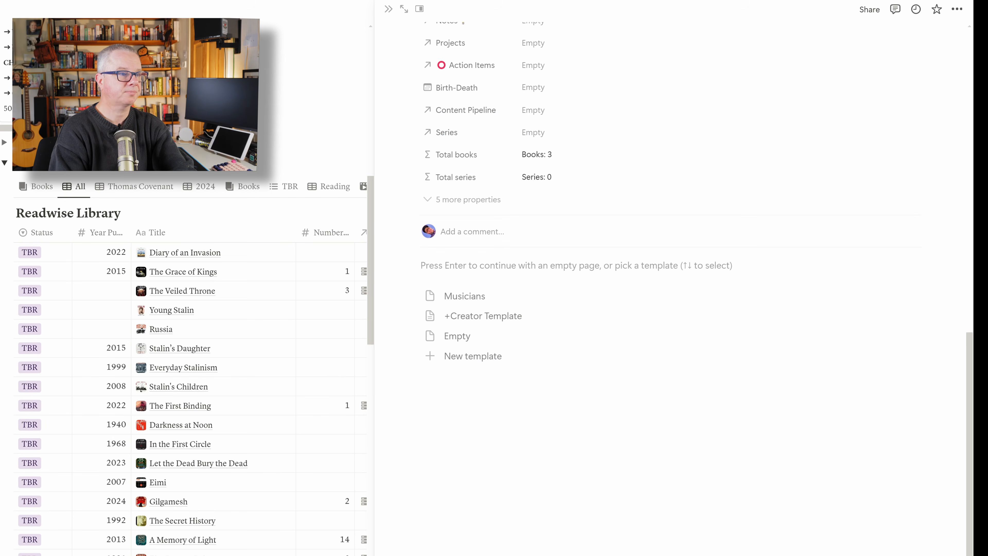
{"action": "left_click", "coordinate": [484, 316]}
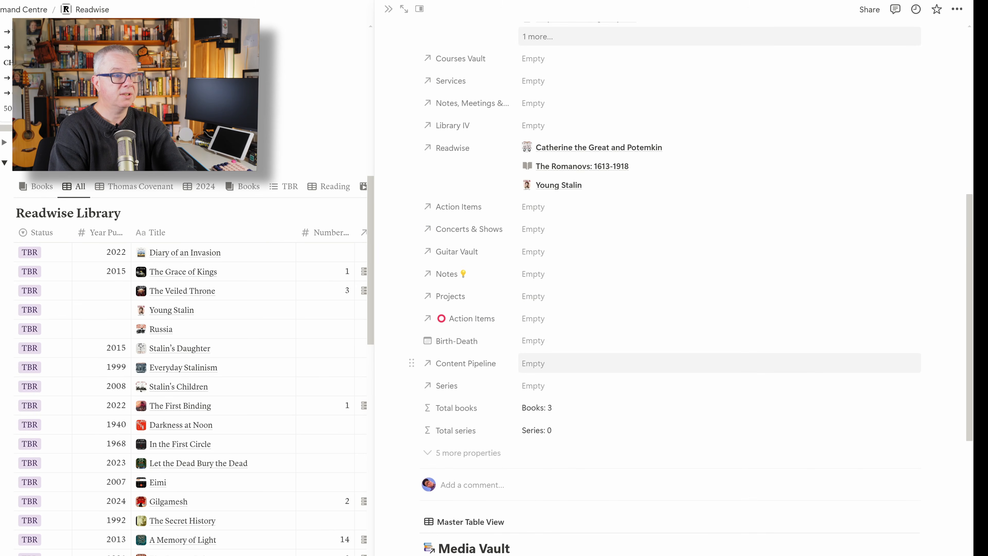
- Check the TBR/CR view on Simon Sebag Montefiore's page, restore the Books view and close the page
{"action": "scroll", "coordinate": [661, 364], "scroll_direction": "down", "scroll_amount": 8}
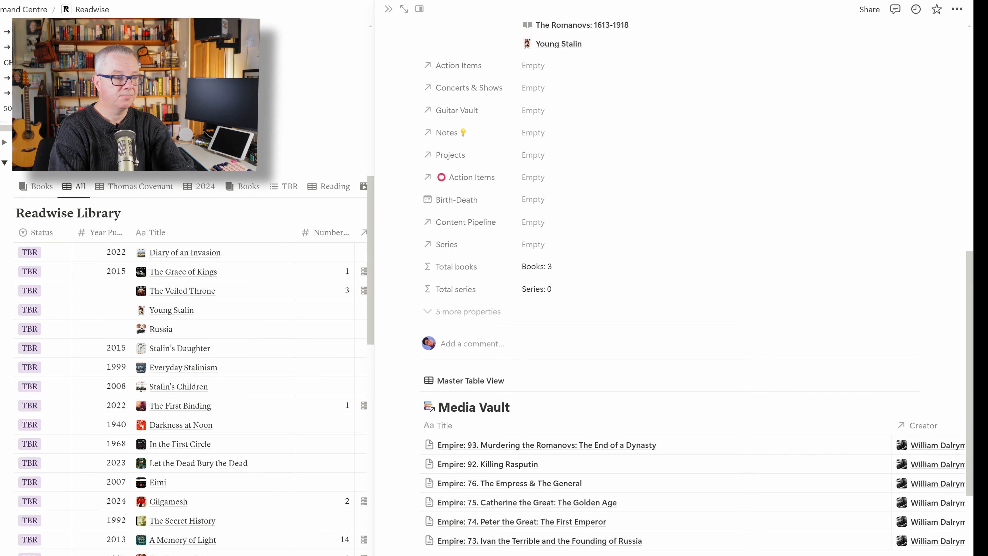
{"action": "scroll", "coordinate": [661, 363], "scroll_direction": "down", "scroll_amount": 2}
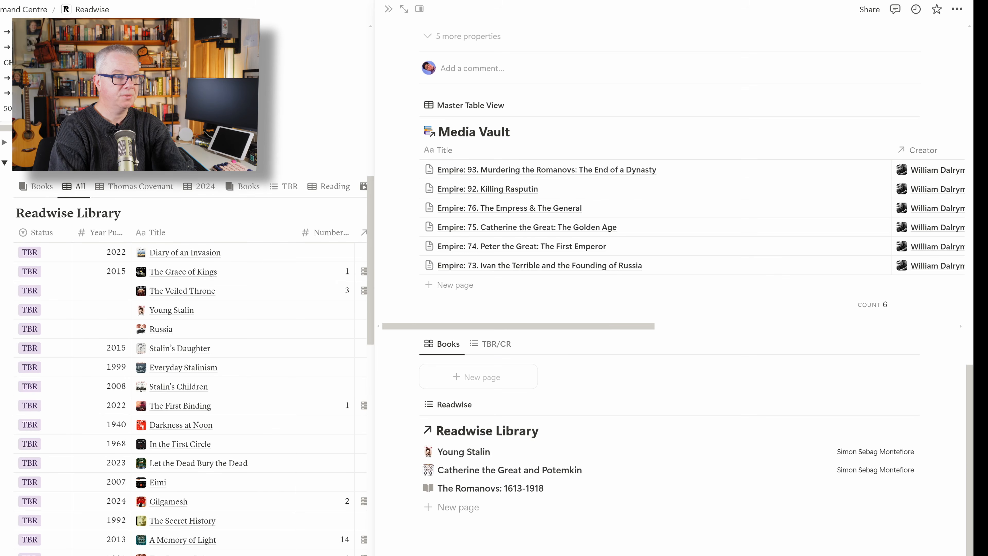
{"action": "left_click", "coordinate": [490, 343]}
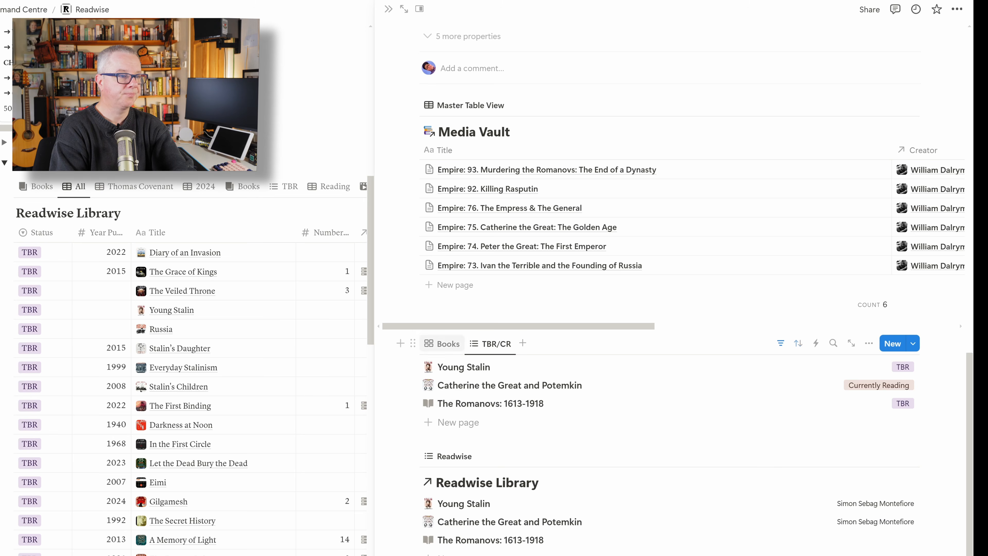
{"action": "left_click", "coordinate": [443, 344]}
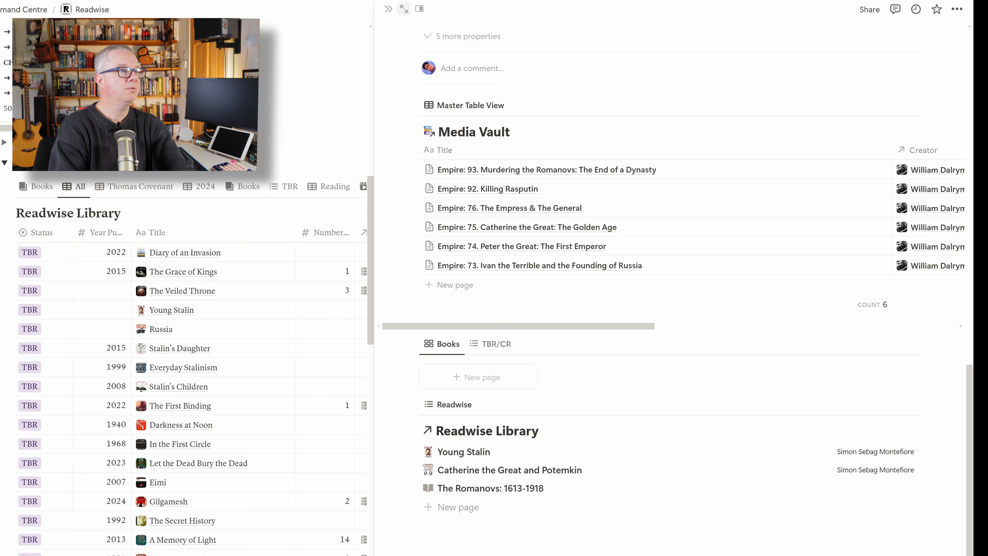
{"action": "left_click", "coordinate": [388, 8]}
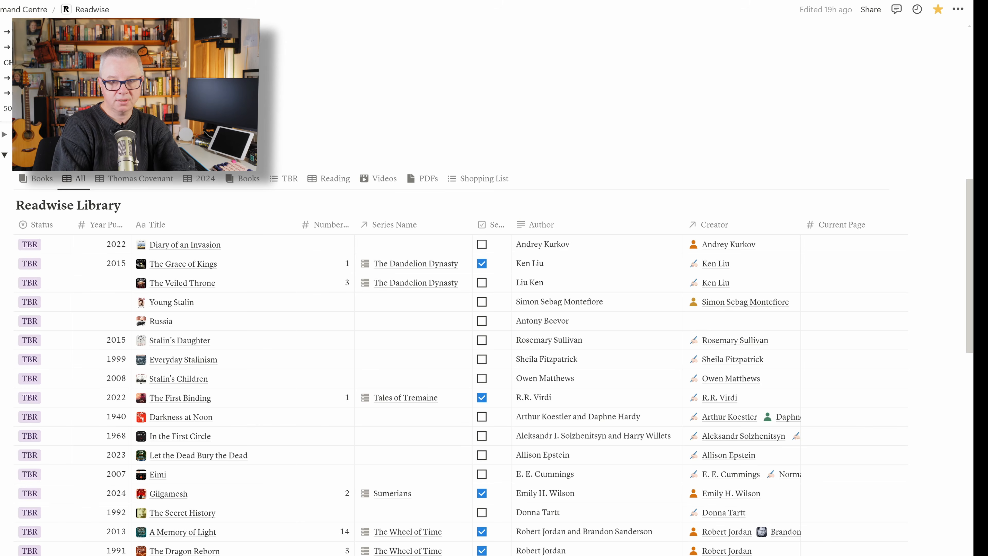
- Return to the PPV Command Centre and open The Library dashboard
{"action": "scroll", "coordinate": [494, 311], "scroll_direction": "up", "scroll_amount": 10}
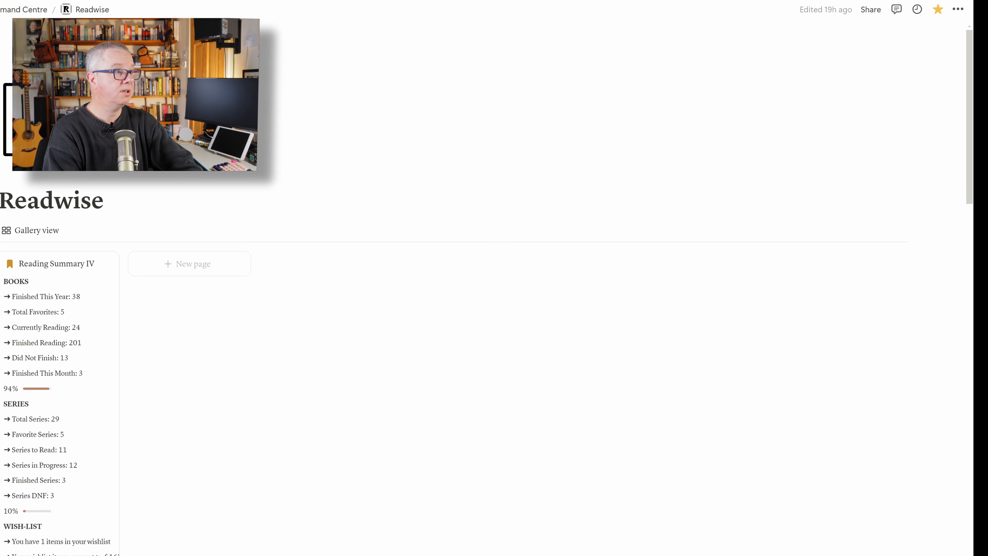
{"action": "left_click", "coordinate": [23, 9]}
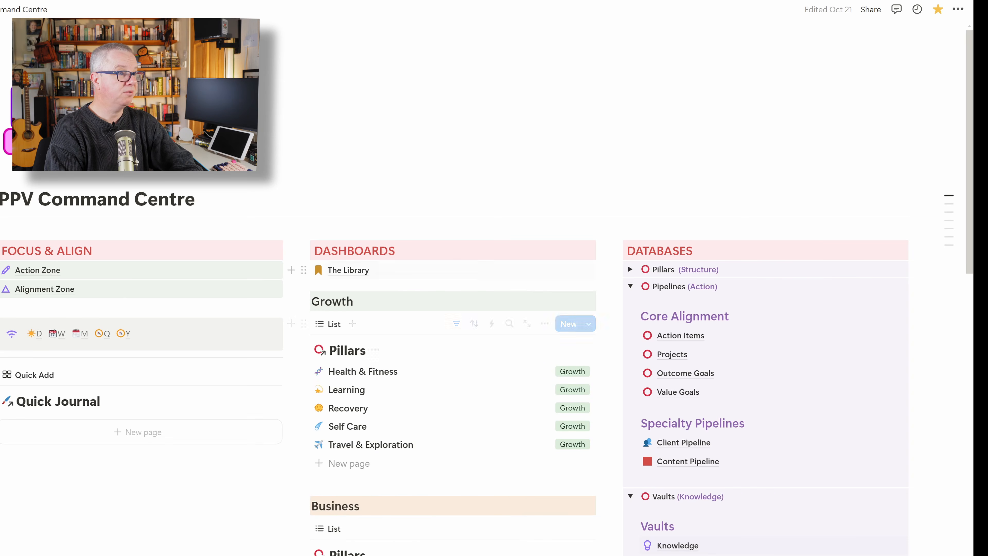
{"action": "left_click", "coordinate": [348, 270]}
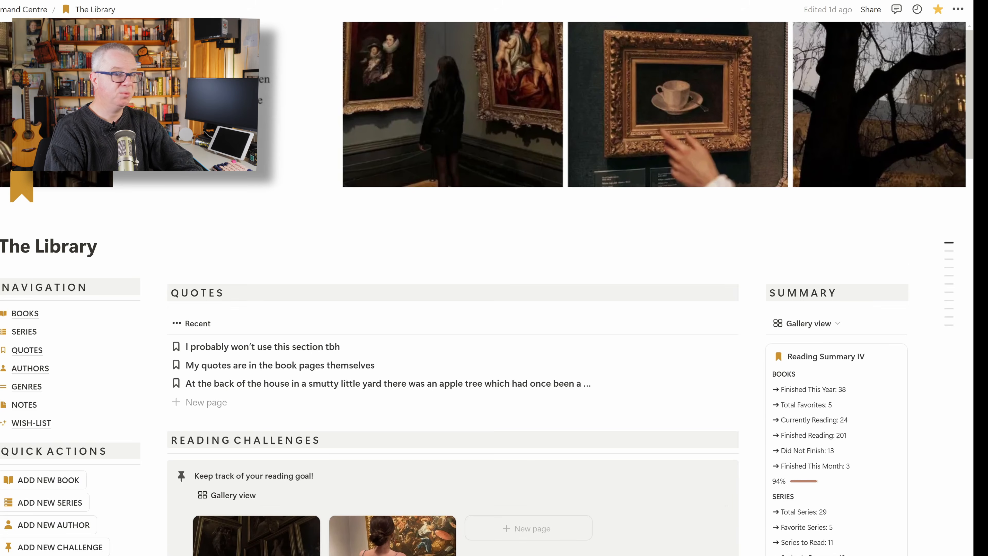
- Look through The Library's quotes, reading challenges and series progress cards down to the Bookshelf section
{"action": "scroll", "coordinate": [599, 300], "scroll_direction": "down", "scroll_amount": 4}
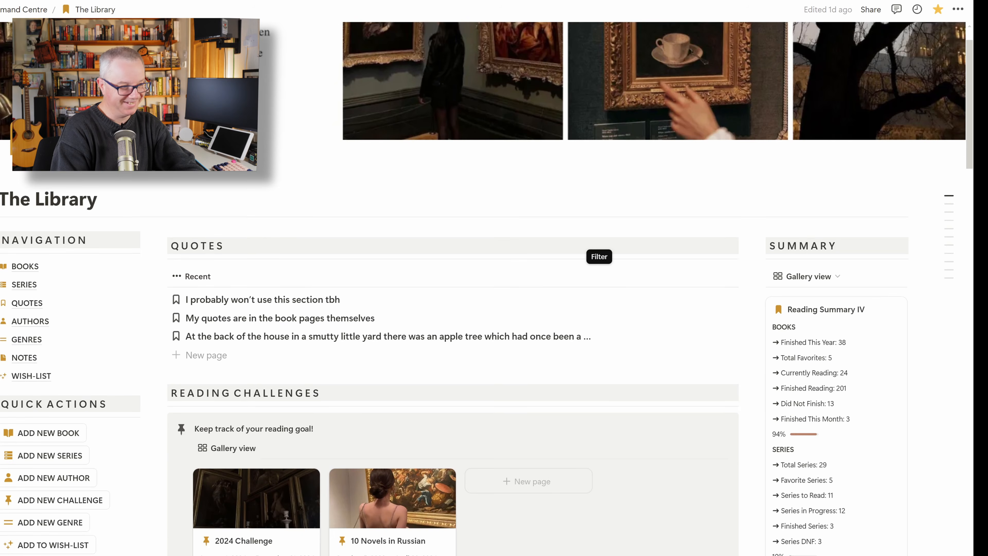
{"action": "scroll", "coordinate": [486, 288], "scroll_direction": "down", "scroll_amount": 5}
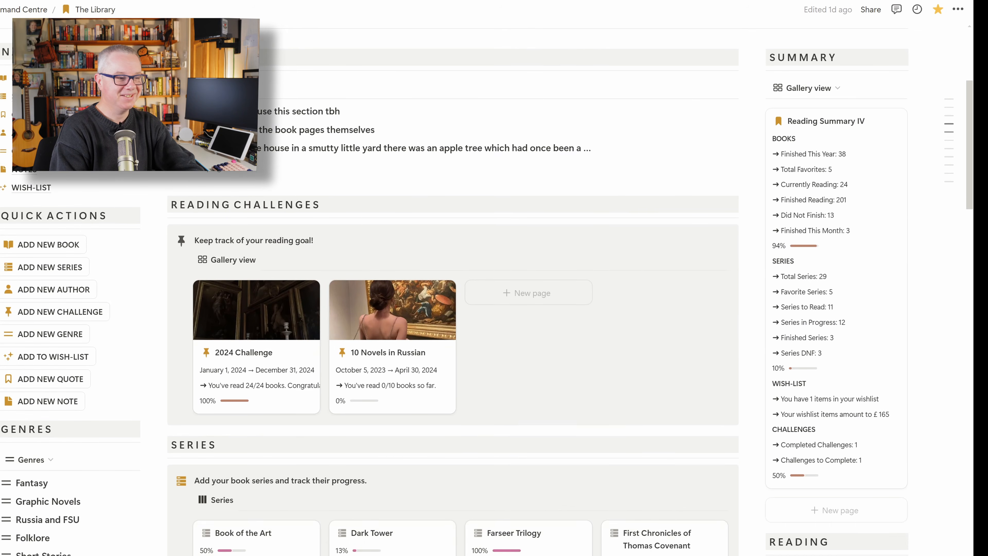
{"action": "scroll", "coordinate": [487, 288], "scroll_direction": "down", "scroll_amount": 5}
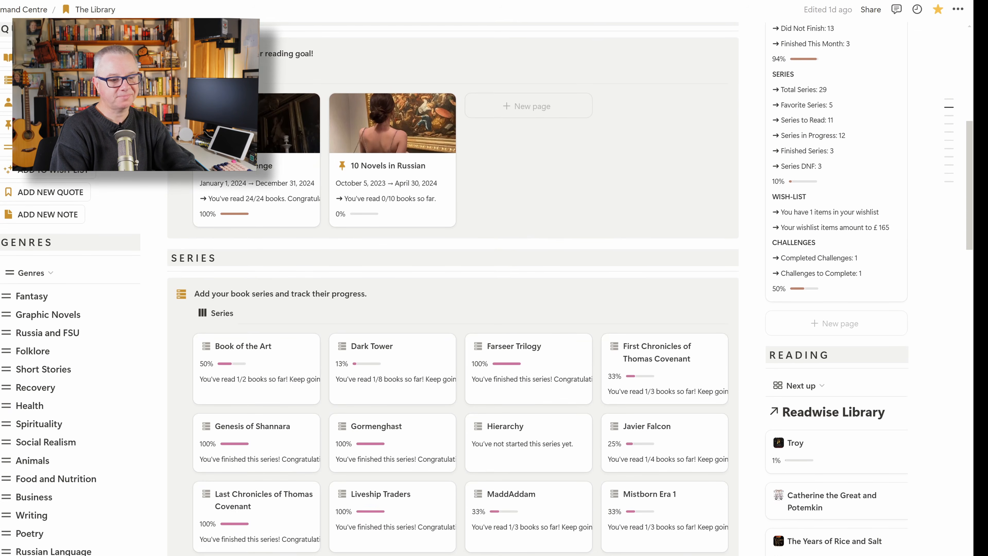
{"action": "scroll", "coordinate": [487, 288], "scroll_direction": "down", "scroll_amount": 5}
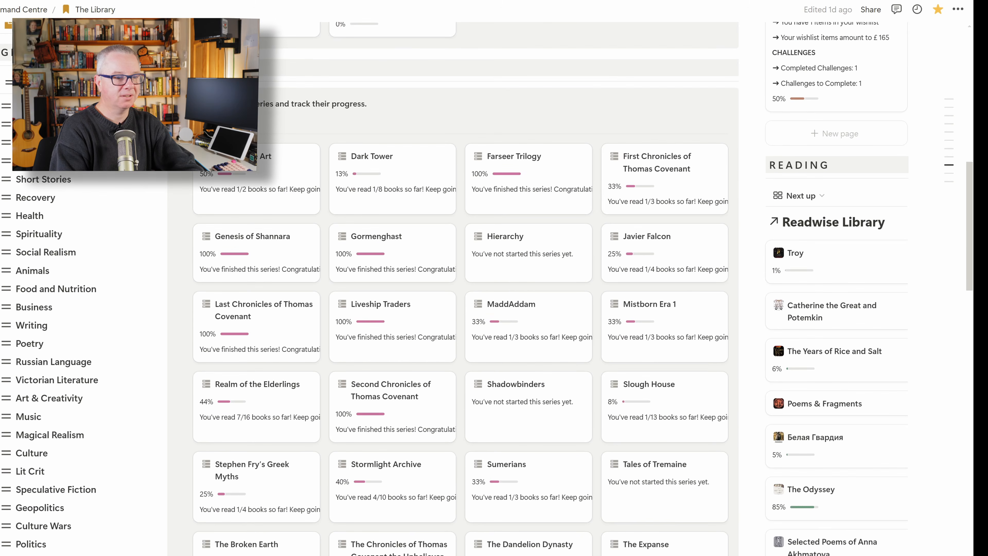
{"action": "scroll", "coordinate": [486, 288], "scroll_direction": "down", "scroll_amount": 5}
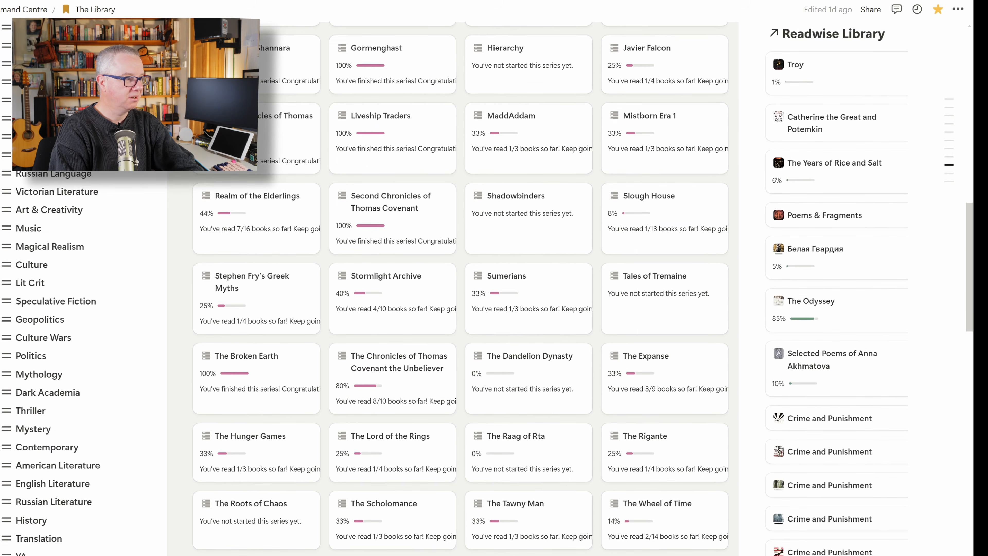
{"action": "scroll", "coordinate": [486, 288], "scroll_direction": "down", "scroll_amount": 4}
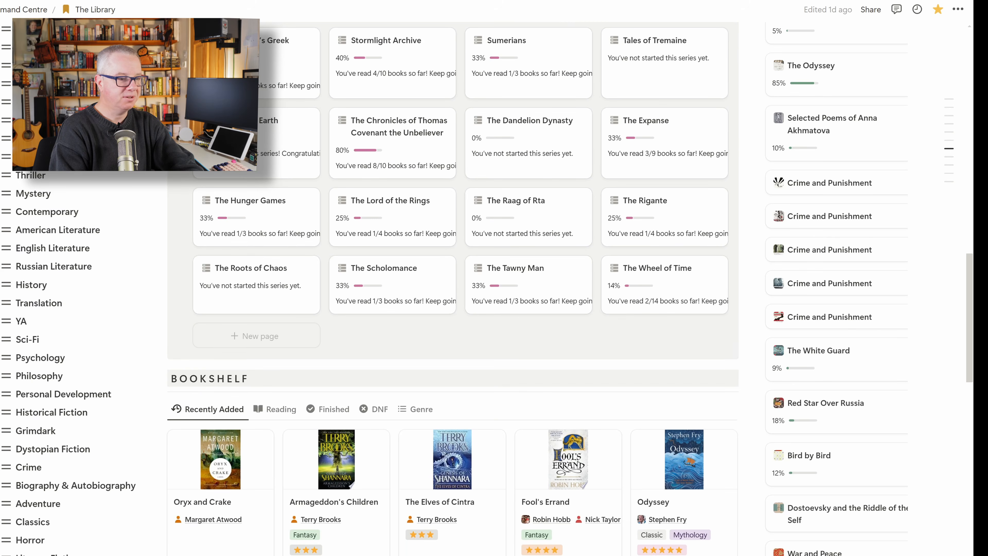
{"action": "scroll", "coordinate": [486, 288], "scroll_direction": "down", "scroll_amount": 3}
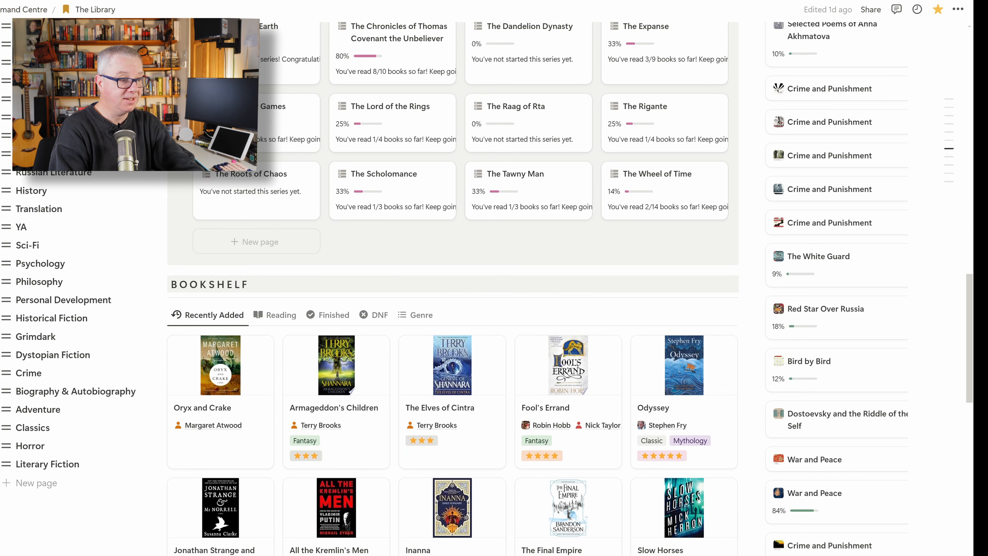
- Check the Bookshelf's DNF, Finished and Reading views, and restore the Recently Added view
{"action": "scroll", "coordinate": [568, 288], "scroll_direction": "down", "scroll_amount": 4}
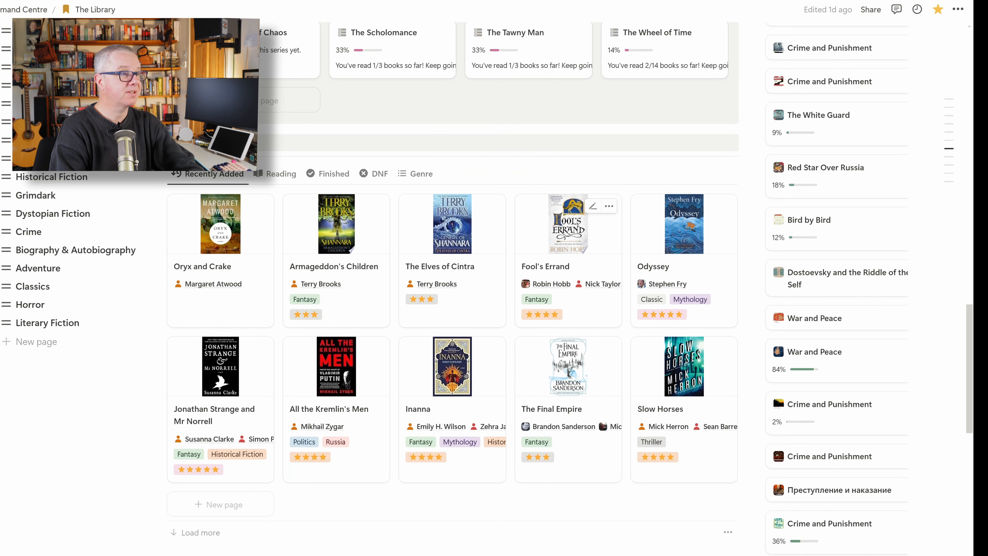
{"action": "scroll", "coordinate": [568, 304], "scroll_direction": "down", "scroll_amount": 2}
{"action": "scroll", "coordinate": [568, 303], "scroll_direction": "up", "scroll_amount": 1}
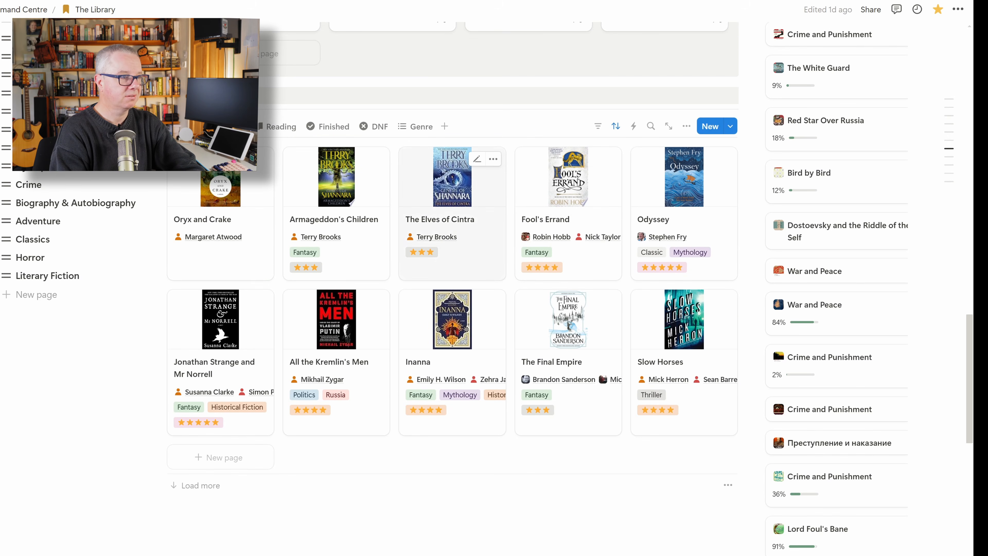
{"action": "left_click", "coordinate": [374, 127]}
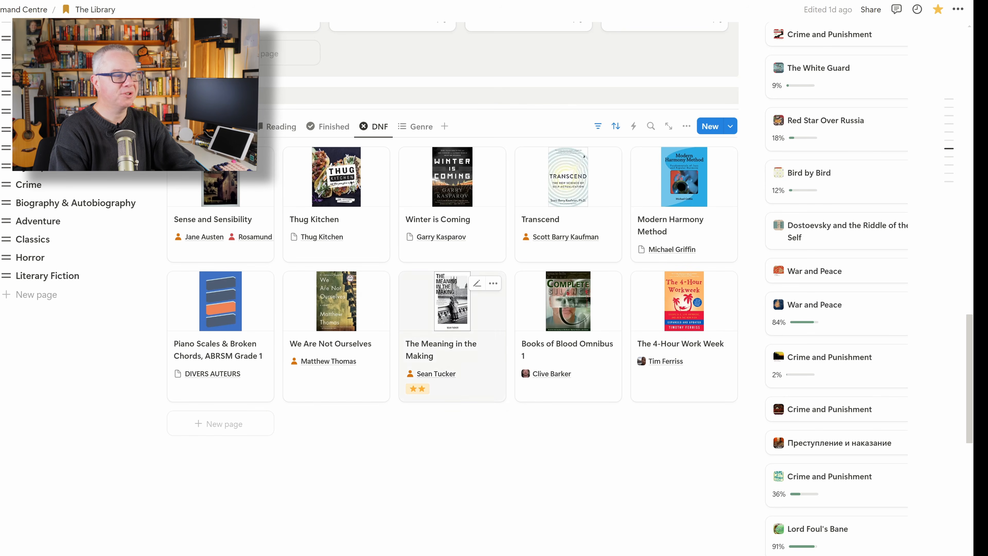
{"action": "left_click", "coordinate": [330, 126]}
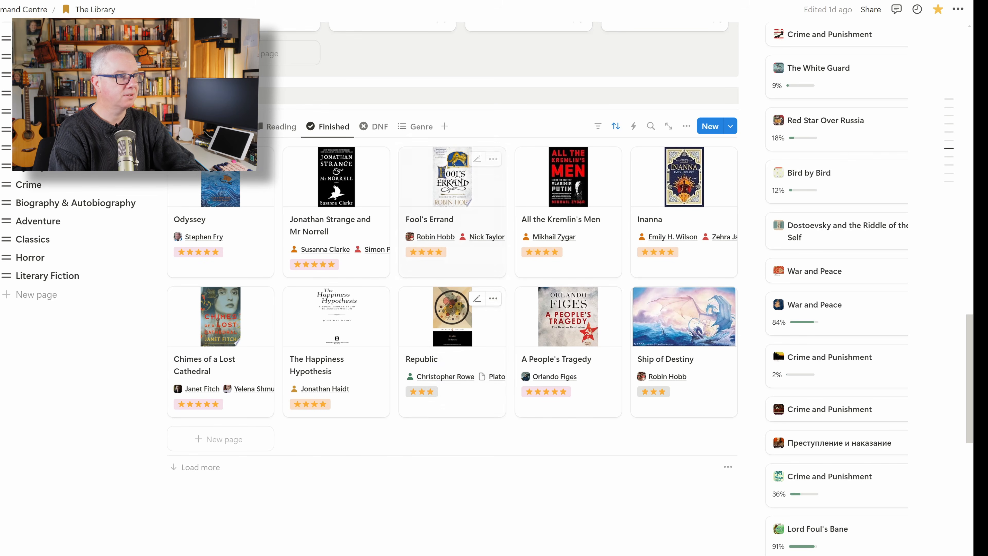
{"action": "left_click", "coordinate": [281, 127]}
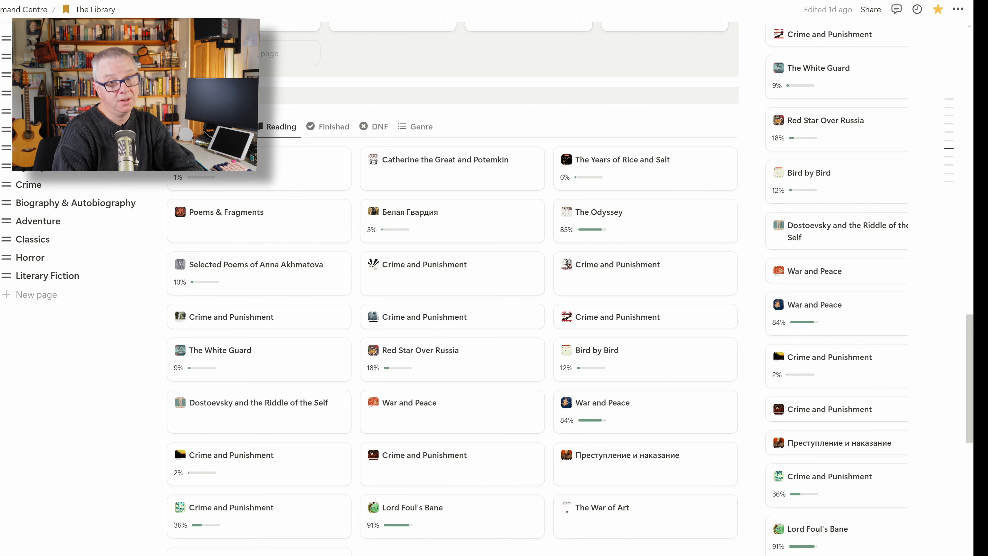
{"action": "scroll", "coordinate": [531, 551], "scroll_direction": "up", "scroll_amount": 2}
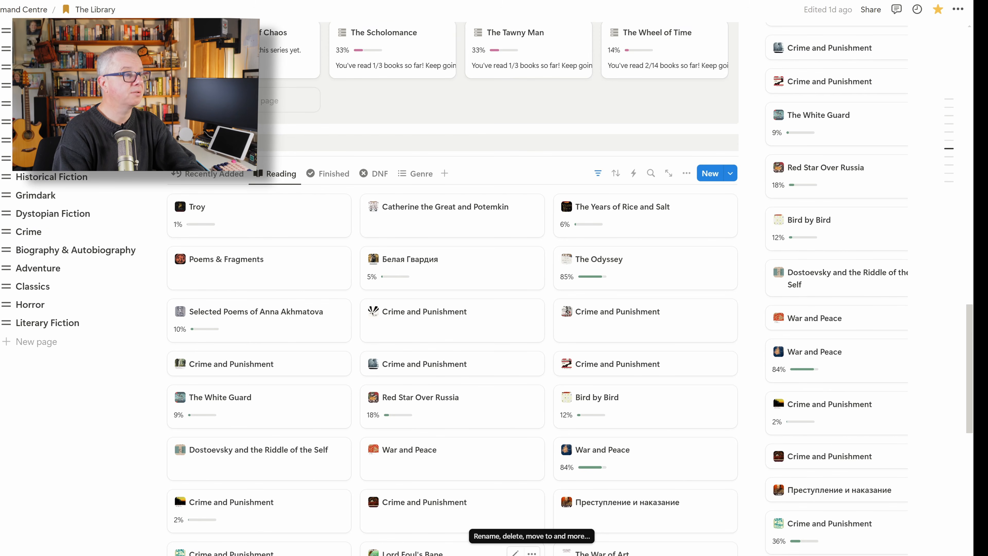
{"action": "scroll", "coordinate": [532, 552], "scroll_direction": "down", "scroll_amount": 2}
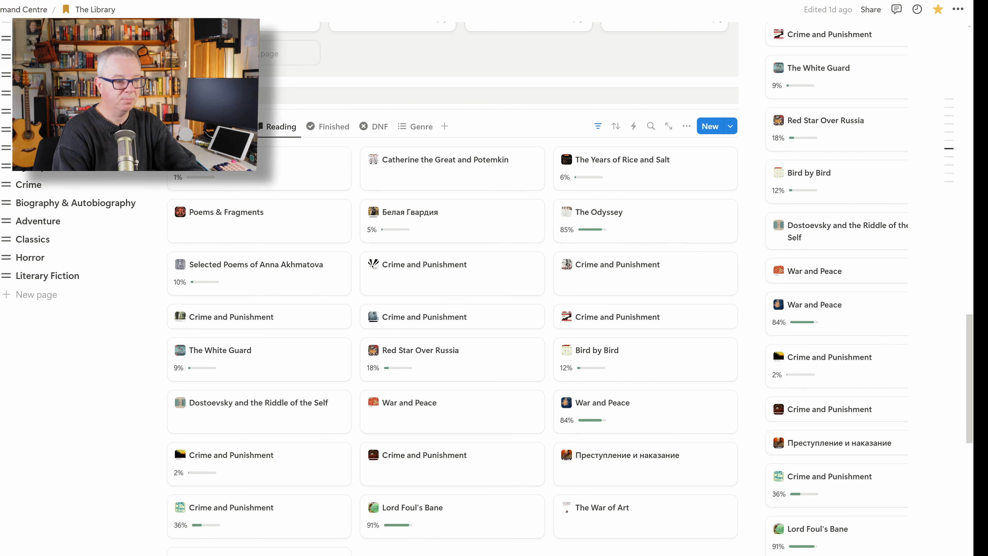
{"action": "scroll", "coordinate": [451, 351], "scroll_direction": "down", "scroll_amount": 2}
{"action": "scroll", "coordinate": [451, 350], "scroll_direction": "up", "scroll_amount": 4}
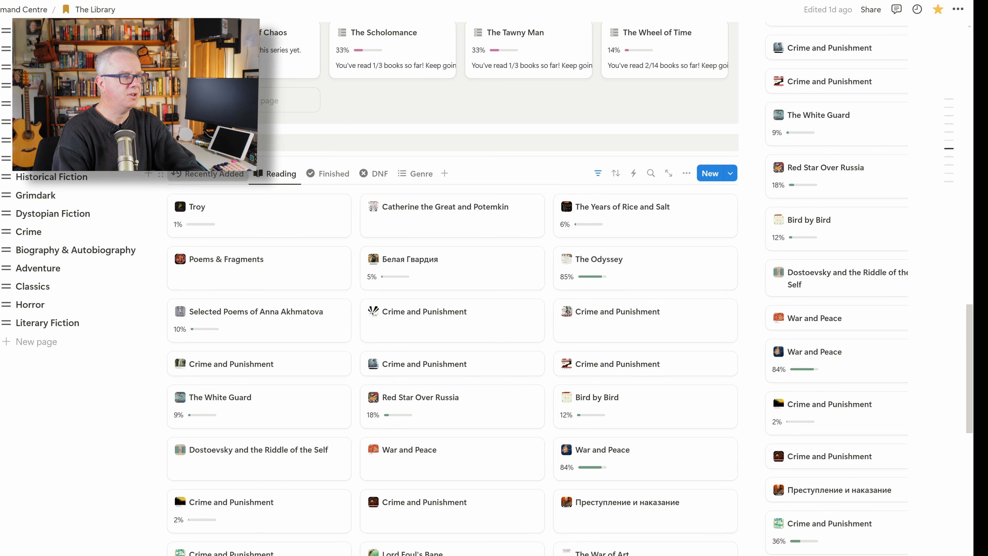
{"action": "left_click", "coordinate": [210, 173]}
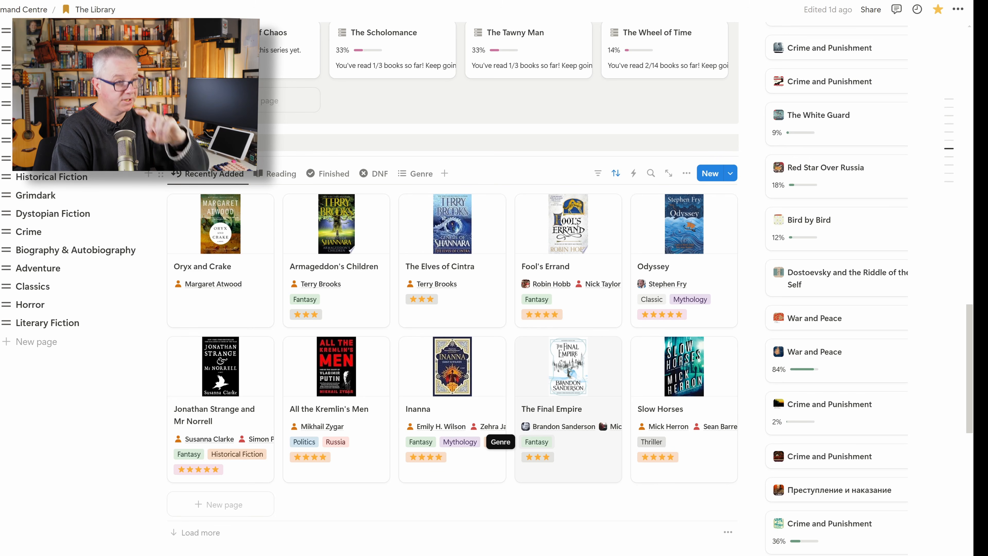
- Open the Russia and FSU genre page, reveal its four hidden properties to review the linked books, and hide them again
{"action": "scroll", "coordinate": [451, 409], "scroll_direction": "up", "scroll_amount": 1}
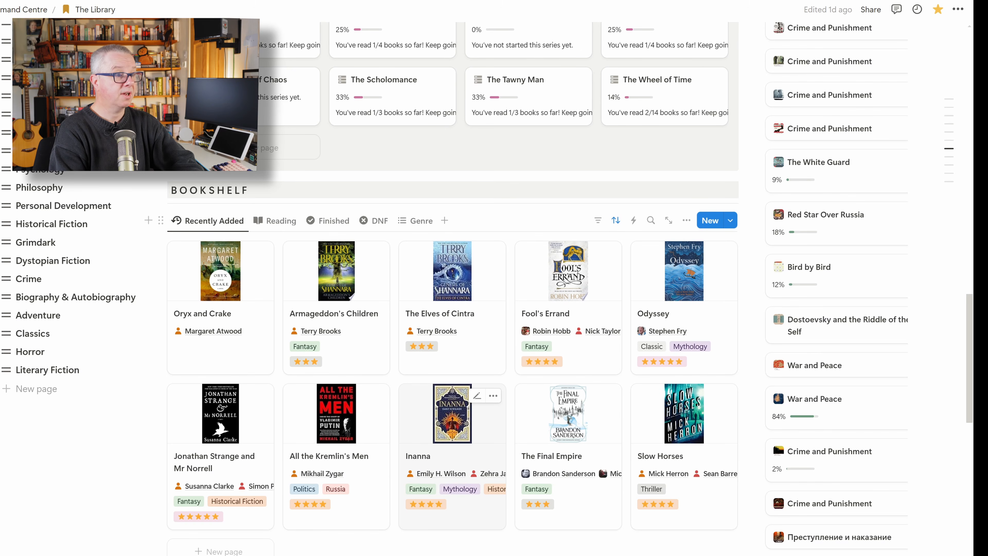
{"action": "scroll", "coordinate": [350, 412], "scroll_direction": "up", "scroll_amount": 5}
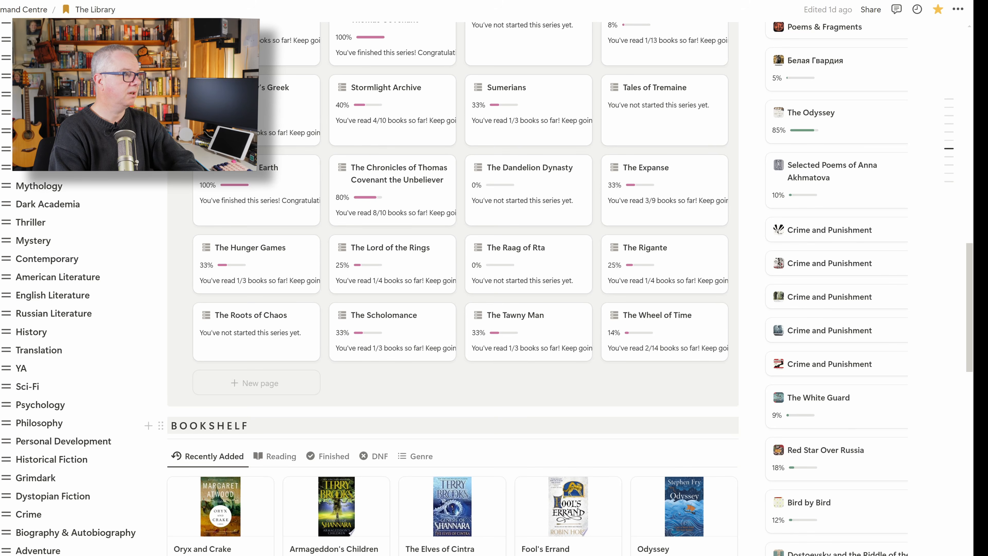
{"action": "scroll", "coordinate": [451, 288], "scroll_direction": "up", "scroll_amount": 10}
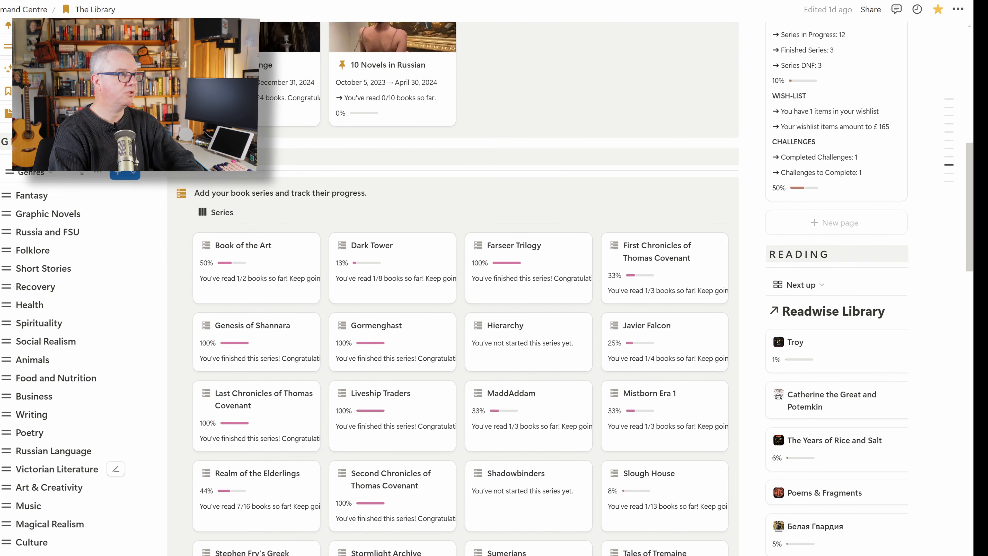
{"action": "scroll", "coordinate": [63, 469], "scroll_direction": "up", "scroll_amount": 1}
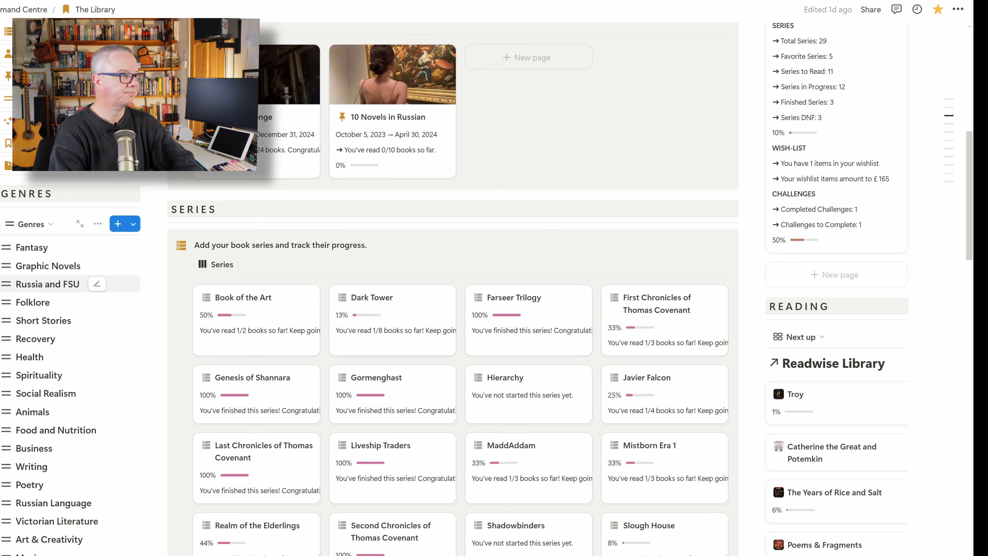
{"action": "left_click", "coordinate": [50, 284]}
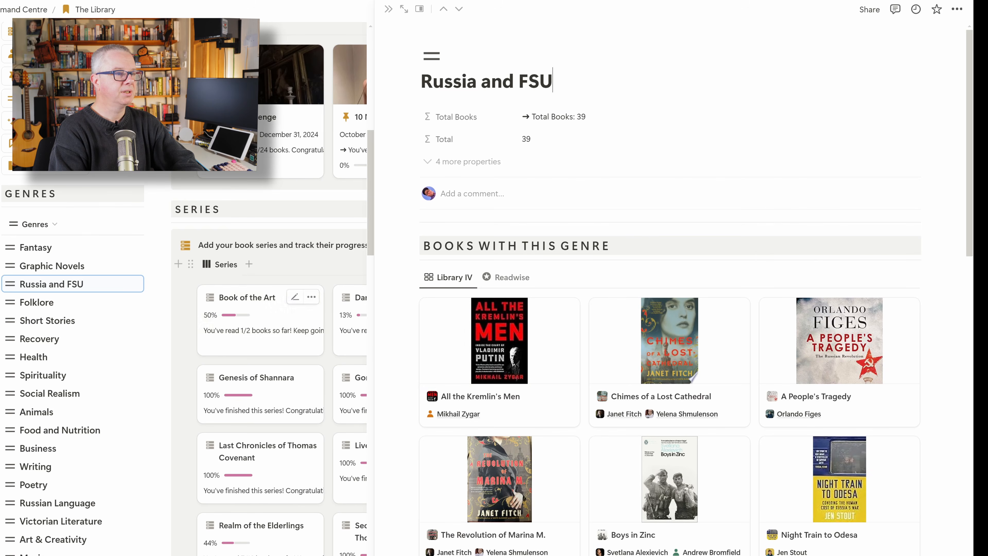
{"action": "scroll", "coordinate": [552, 362], "scroll_direction": "down", "scroll_amount": 2}
{"action": "scroll", "coordinate": [552, 362], "scroll_direction": "up", "scroll_amount": 2}
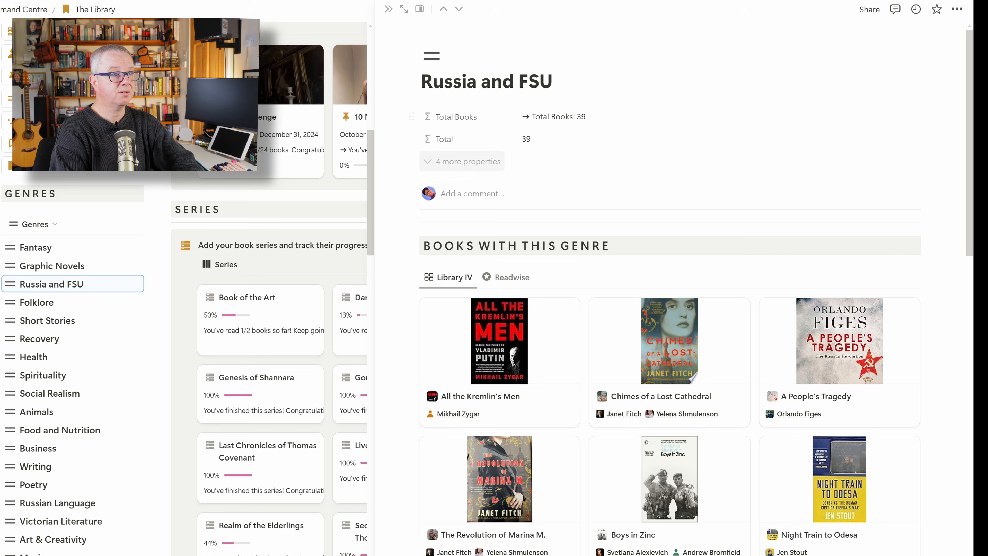
{"action": "left_click", "coordinate": [467, 161]}
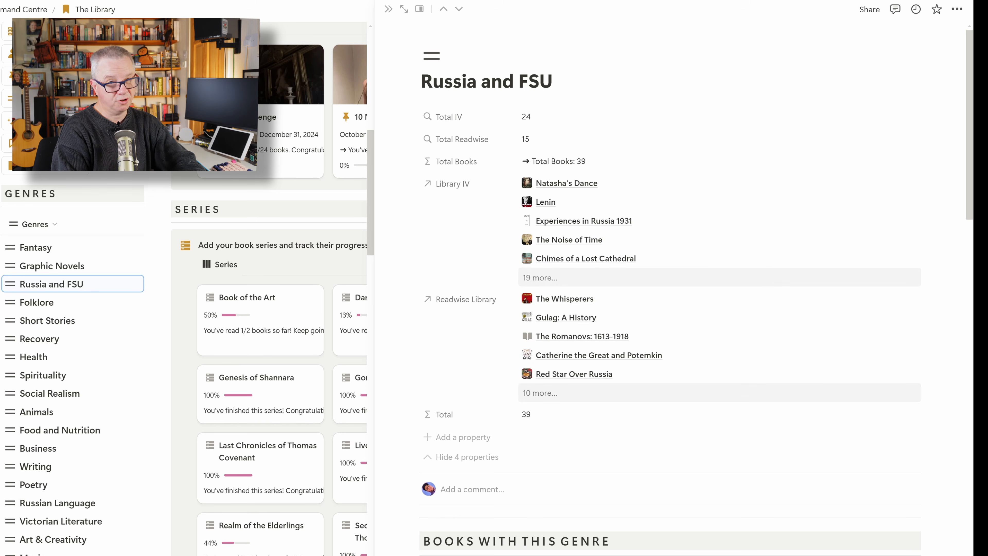
{"action": "left_click", "coordinate": [461, 456]}
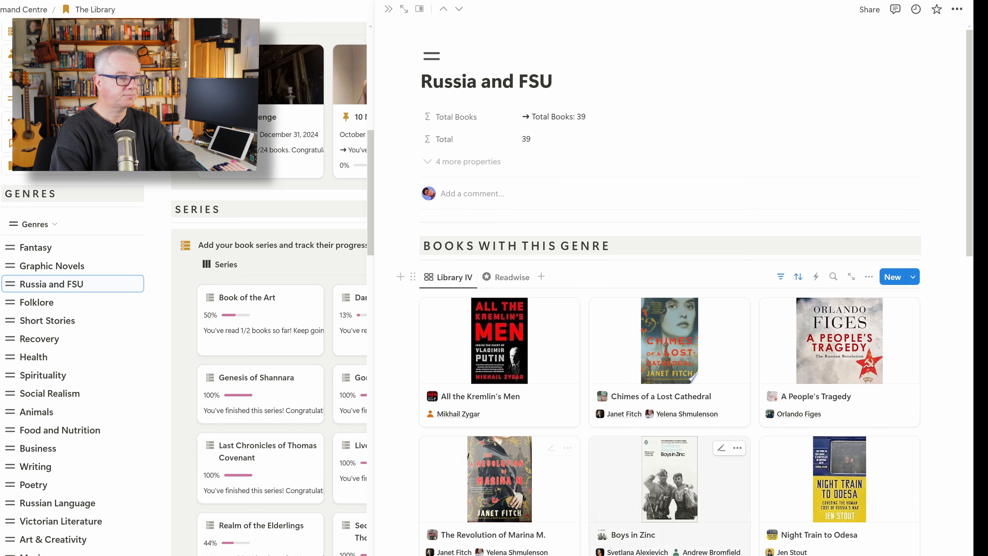
- Show the Readwise view of the Russia and FSU genre's books and look through its covers
{"action": "left_click", "coordinate": [506, 277]}
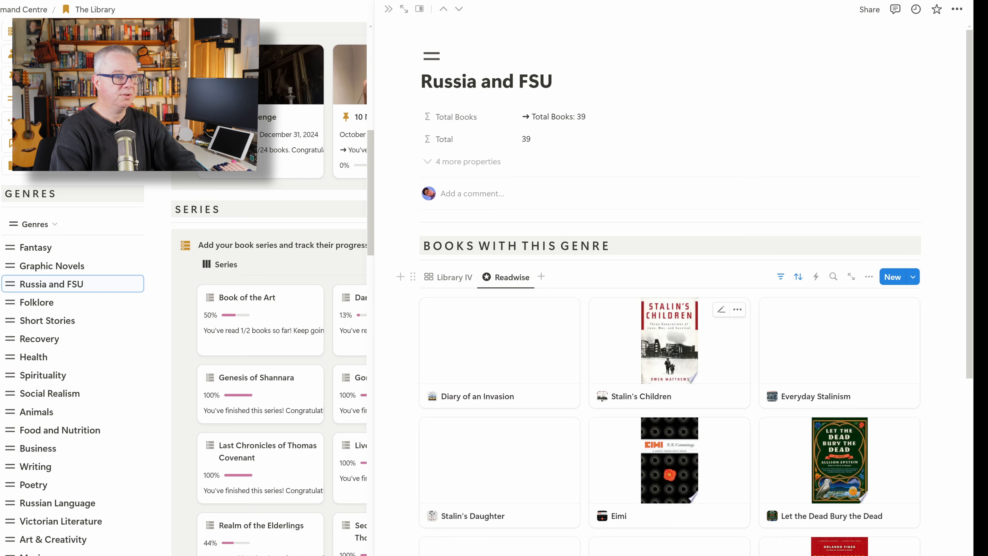
{"action": "scroll", "coordinate": [669, 311], "scroll_direction": "down", "scroll_amount": 1}
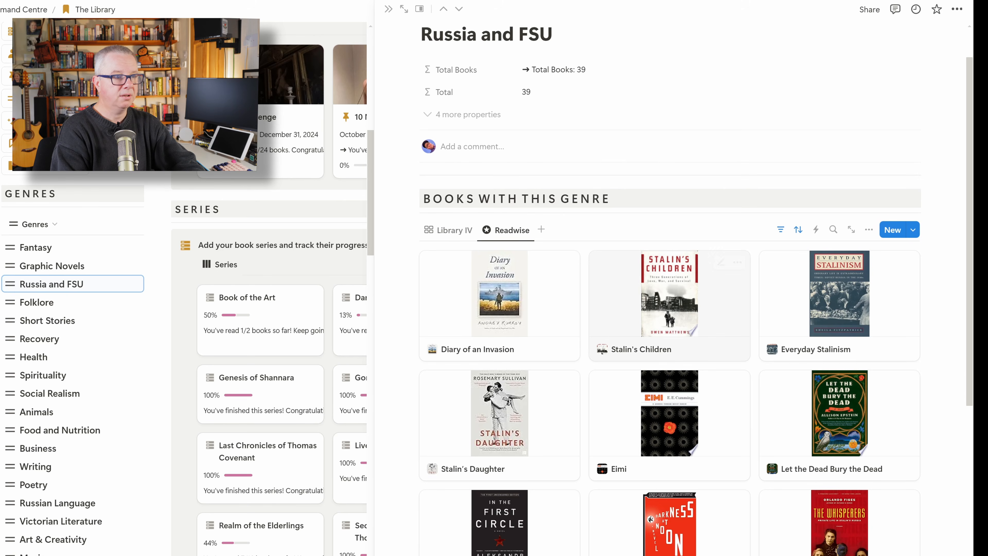
{"action": "scroll", "coordinate": [669, 311], "scroll_direction": "down", "scroll_amount": 2}
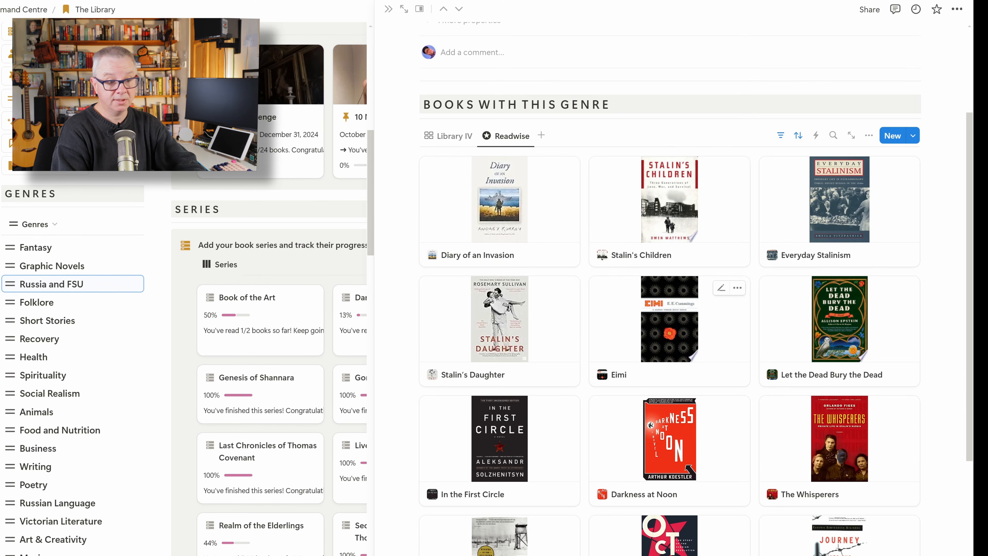
{"action": "scroll", "coordinate": [670, 350], "scroll_direction": "down", "scroll_amount": 4}
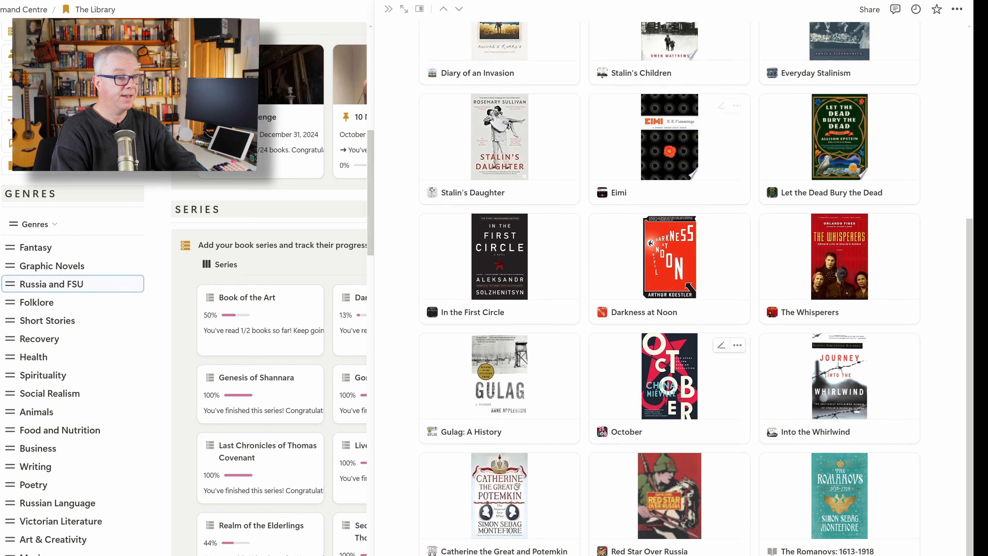
{"action": "scroll", "coordinate": [669, 374], "scroll_direction": "up", "scroll_amount": 7}
- Switch the Russia and FSU genre's books back to the Library IV view and browse them
{"action": "left_click", "coordinate": [451, 258]}
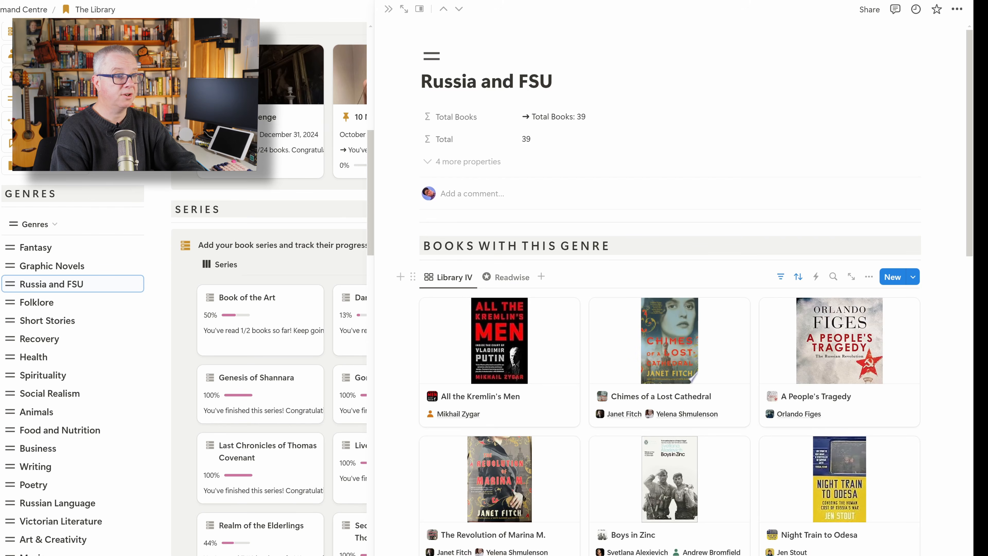
{"action": "scroll", "coordinate": [669, 311], "scroll_direction": "down", "scroll_amount": 6}
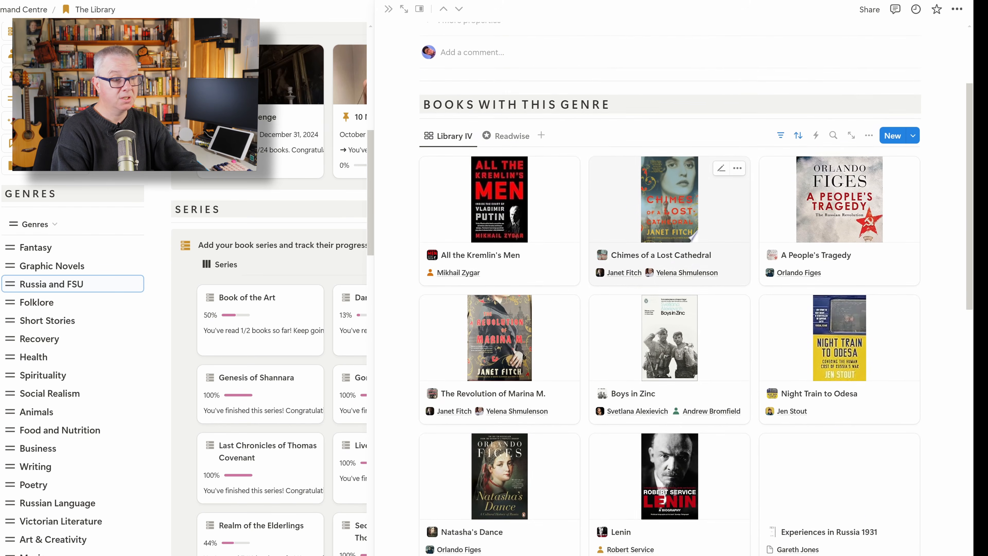
{"action": "scroll", "coordinate": [669, 272], "scroll_direction": "down", "scroll_amount": 4}
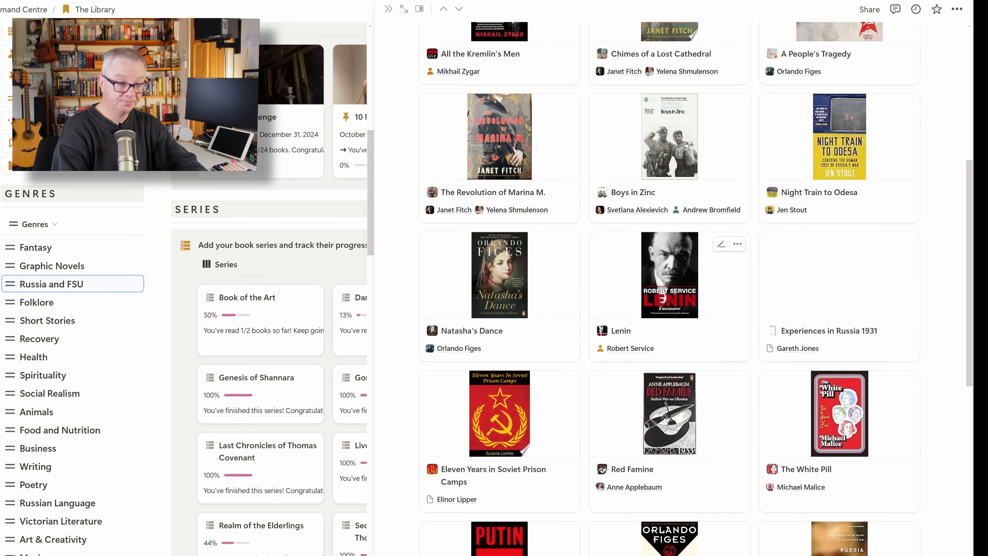
{"action": "scroll", "coordinate": [669, 272], "scroll_direction": "up", "scroll_amount": 3}
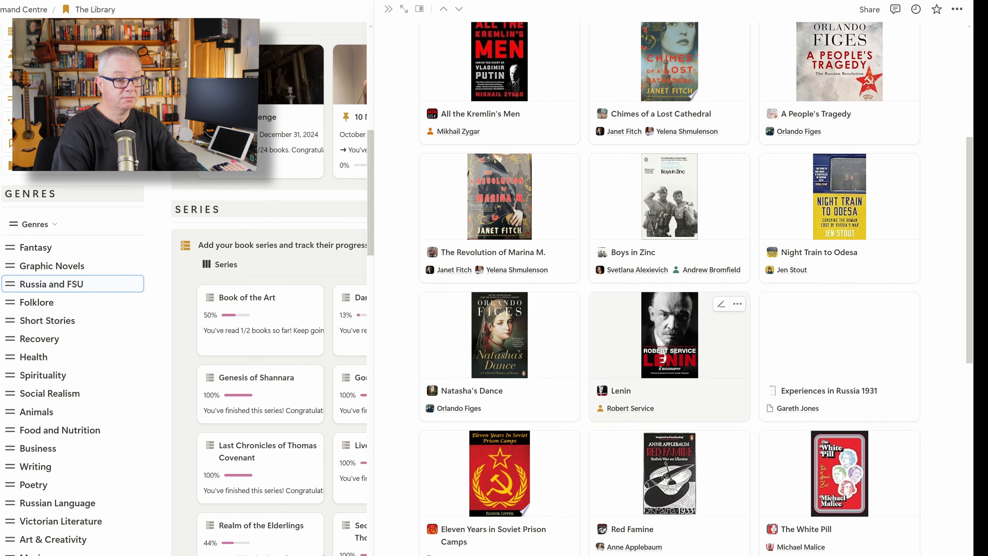
- Open the Lenin book page from the Russia and FSU genre and review its properties down to the linked genres
{"action": "left_click", "coordinate": [669, 351]}
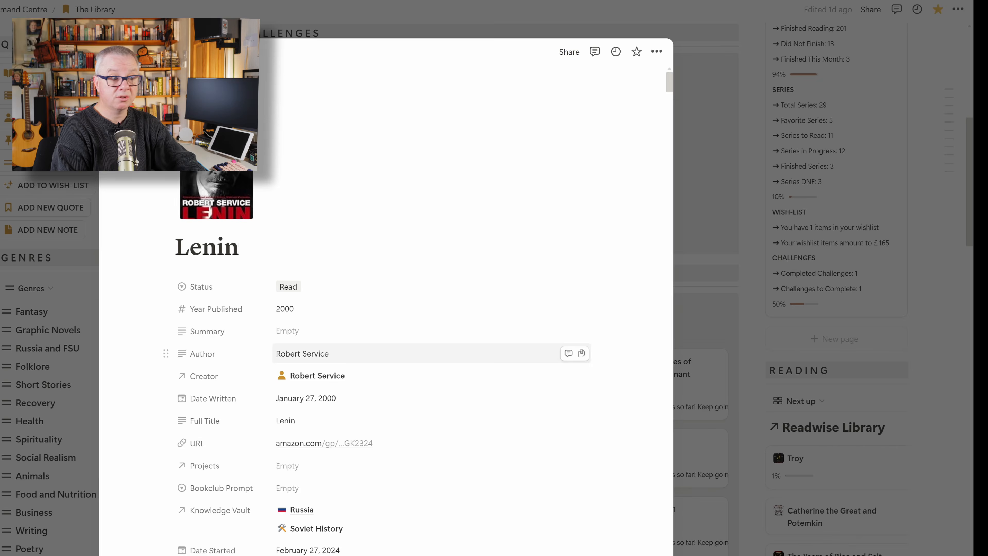
{"action": "scroll", "coordinate": [385, 311], "scroll_direction": "down", "scroll_amount": 10}
{"action": "scroll", "coordinate": [385, 312], "scroll_direction": "down", "scroll_amount": 8}
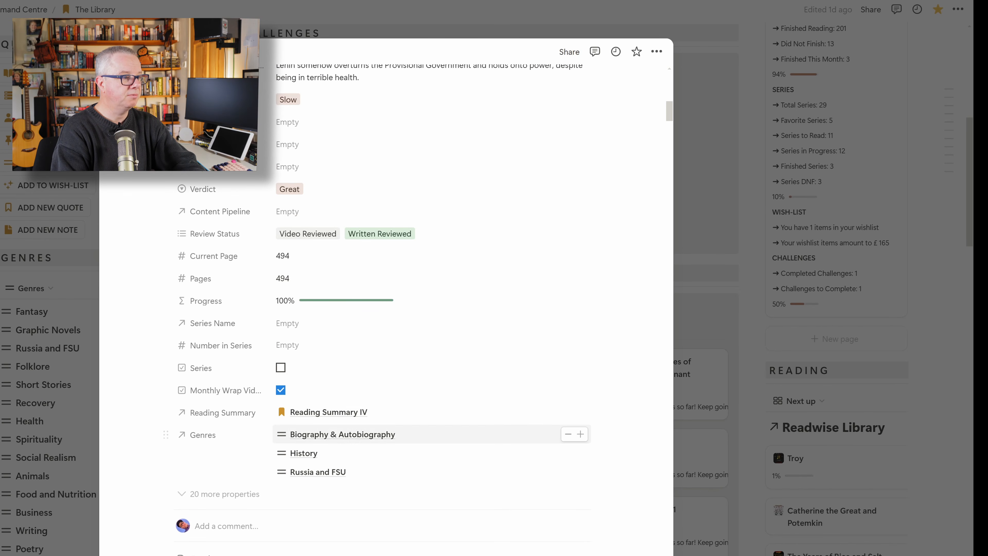
- Open the History genre linked to Lenin and browse its books in the Library IV view
{"action": "left_click", "coordinate": [303, 453]}
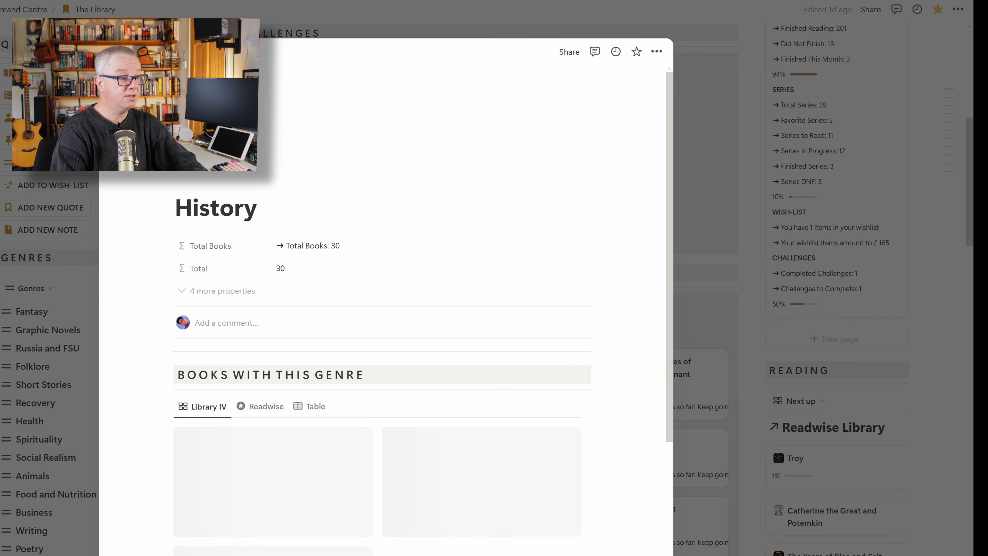
{"action": "scroll", "coordinate": [513, 407], "scroll_direction": "down", "scroll_amount": 3}
{"action": "scroll", "coordinate": [423, 342], "scroll_direction": "down", "scroll_amount": 2}
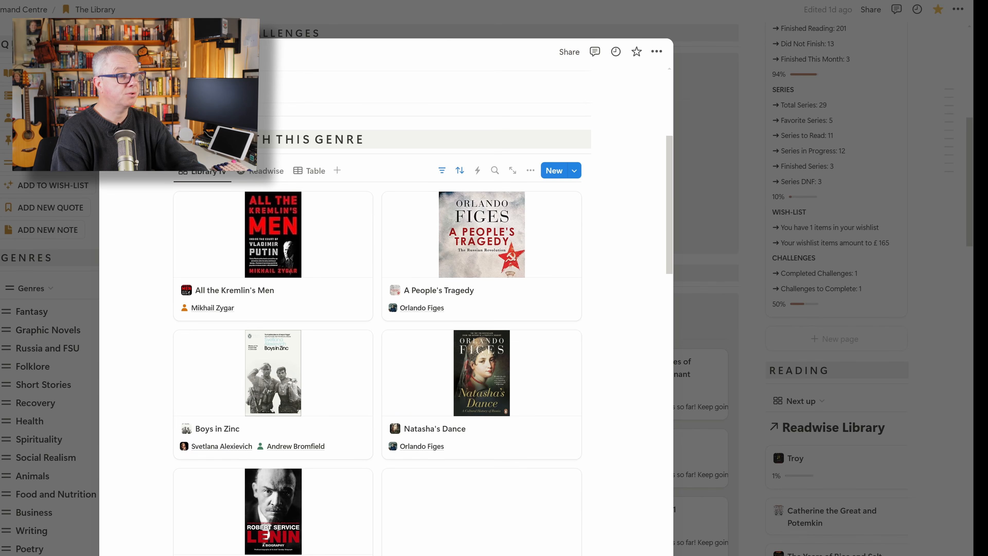
{"action": "scroll", "coordinate": [482, 373], "scroll_direction": "down", "scroll_amount": 10}
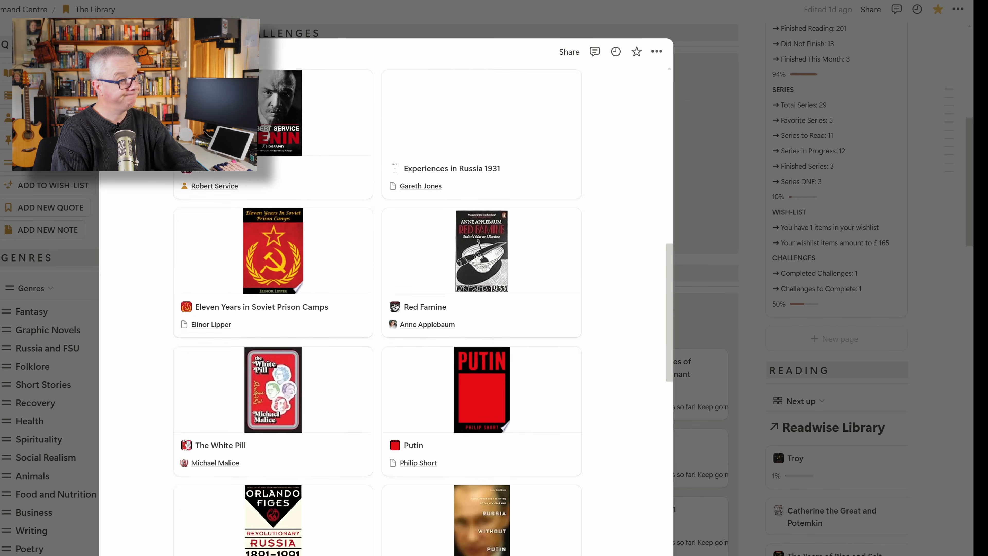
{"action": "scroll", "coordinate": [424, 310], "scroll_direction": "up", "scroll_amount": 12}
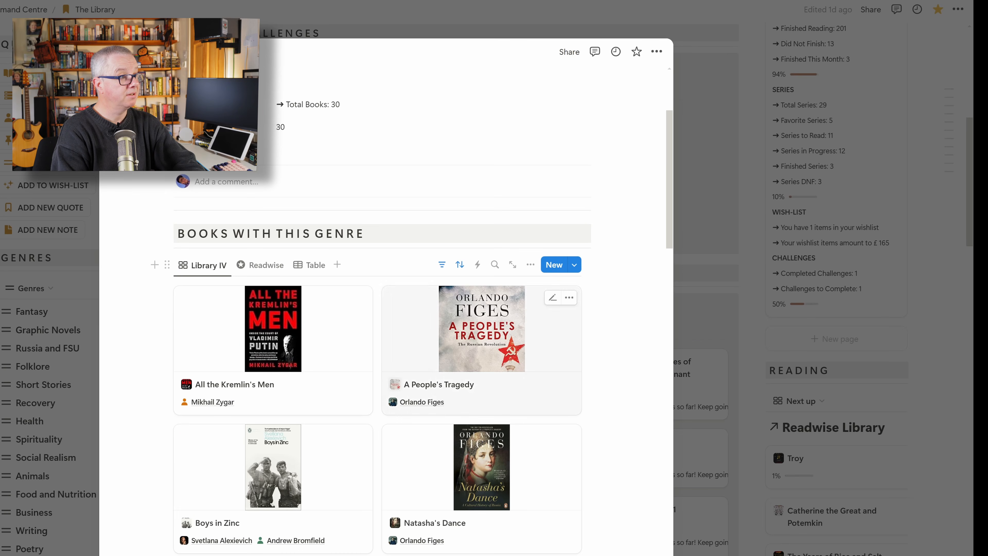
- Check the History genre's books in the Readwise and Table views, and switch back to the Library IV view
{"action": "left_click", "coordinate": [261, 265]}
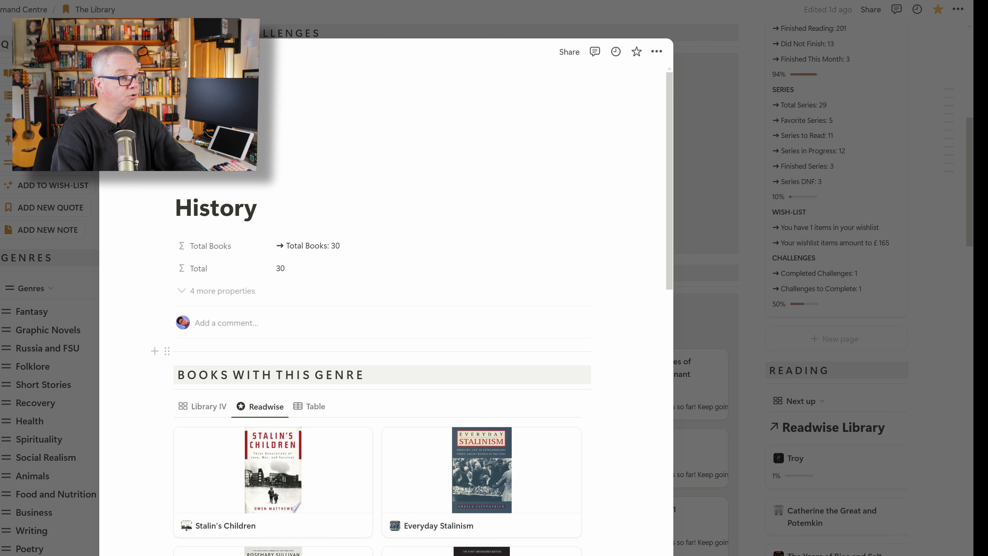
{"action": "scroll", "coordinate": [424, 312], "scroll_direction": "down", "scroll_amount": 2}
{"action": "scroll", "coordinate": [424, 312], "scroll_direction": "down", "scroll_amount": 4}
{"action": "scroll", "coordinate": [424, 312], "scroll_direction": "up", "scroll_amount": 11}
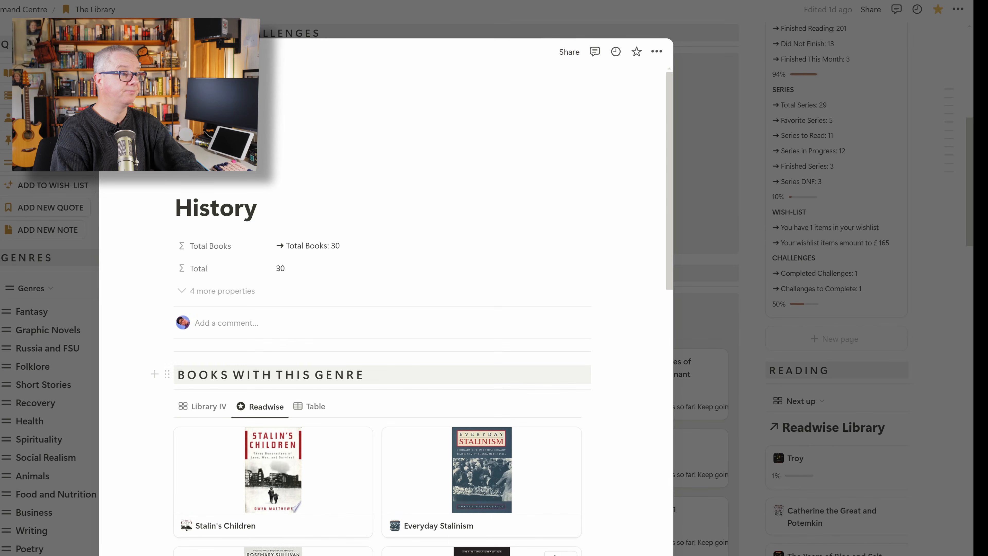
{"action": "left_click", "coordinate": [309, 406]}
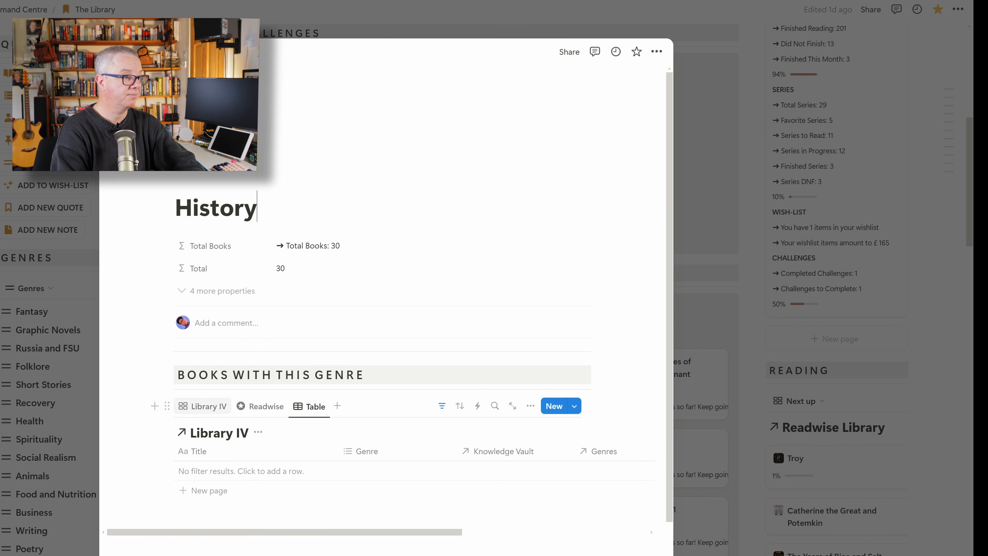
{"action": "left_click", "coordinate": [202, 406]}
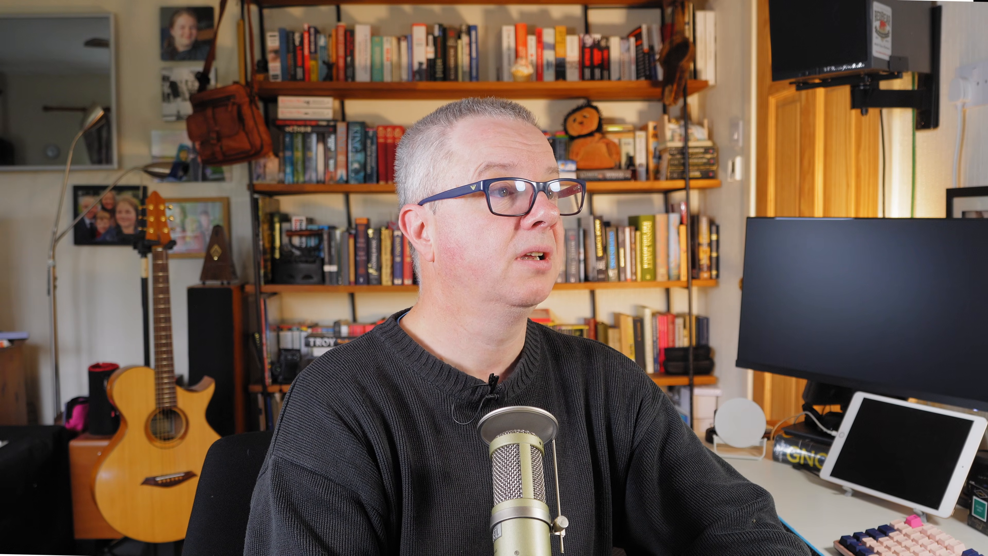